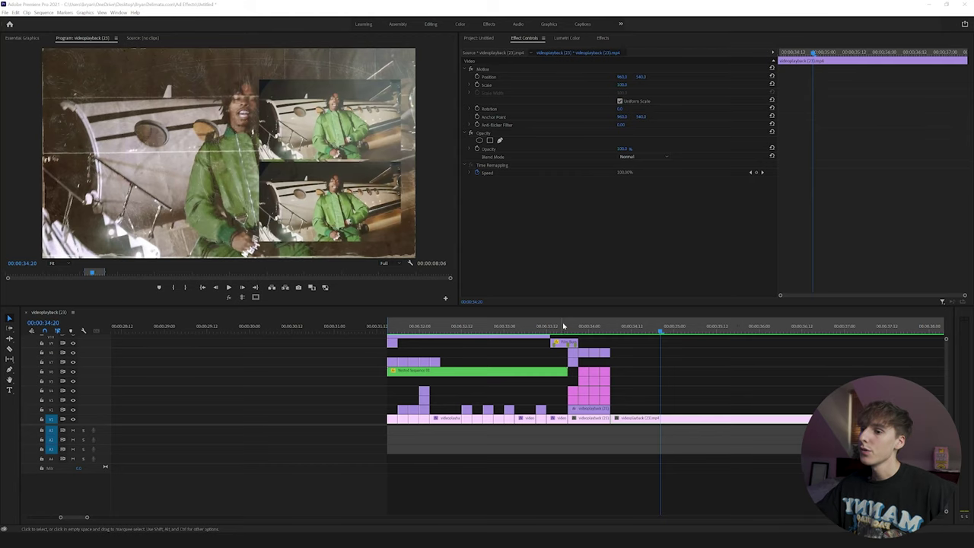
Step: Play back the finished effects section from about 34:08 and again from its start at 31:15
left_click_drag(564, 325, 618, 329)
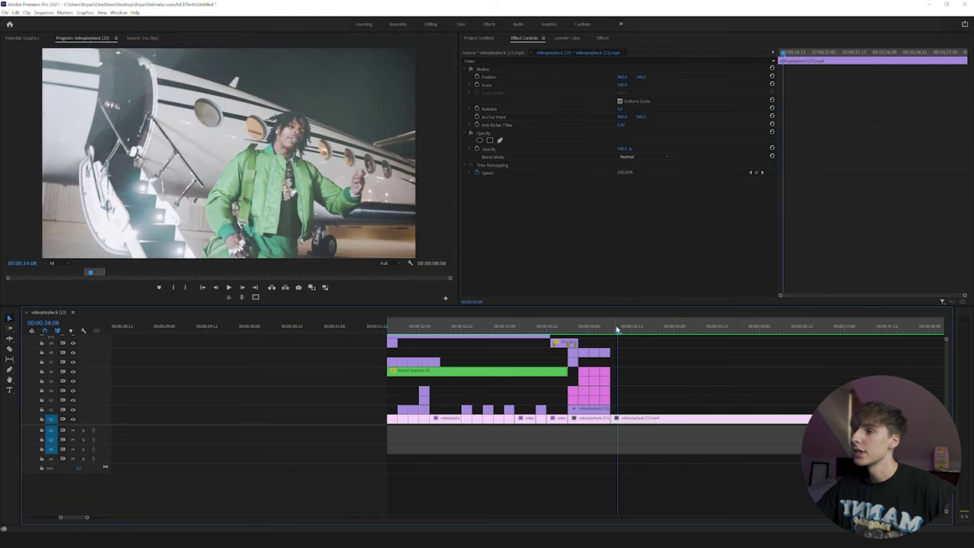
key("space")
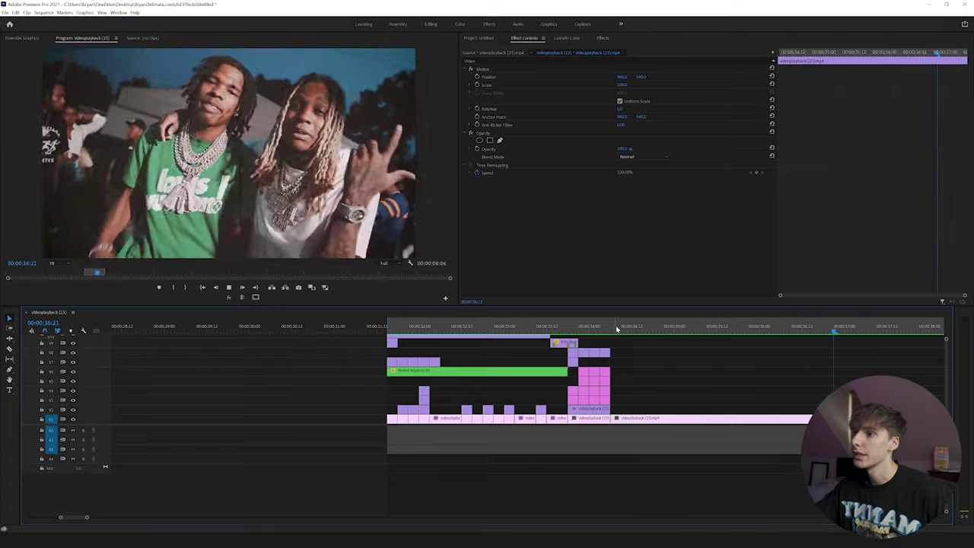
key("space")
left_click(388, 327)
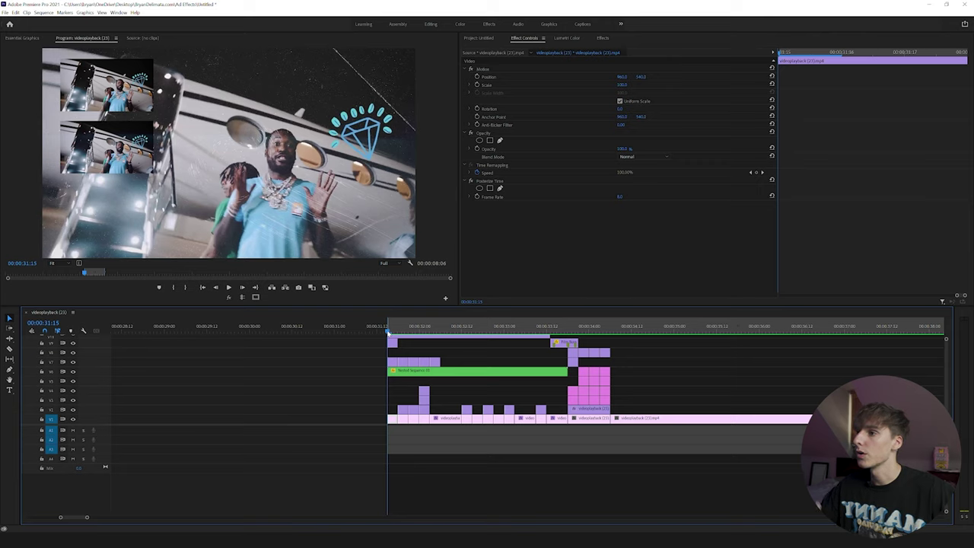
key("space")
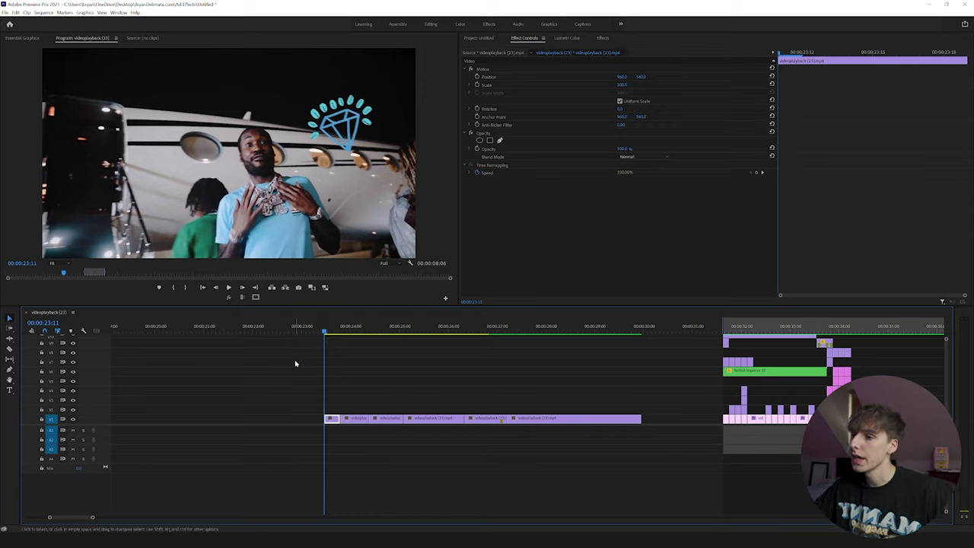
Step: Apply the Posterize Time effect to the first unedited clip at 23:11 and set its frame rate to 8
left_click_drag(322, 332, 323, 365)
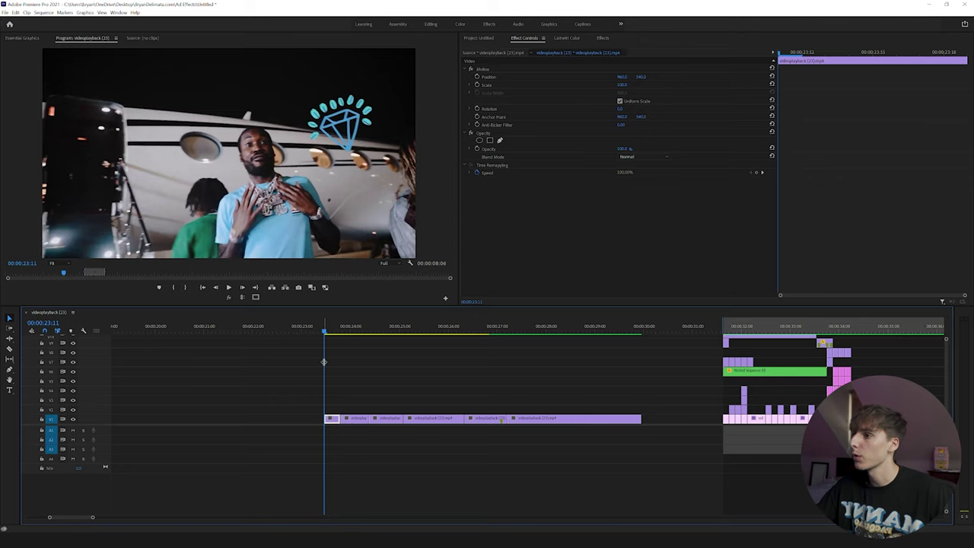
left_click(603, 38)
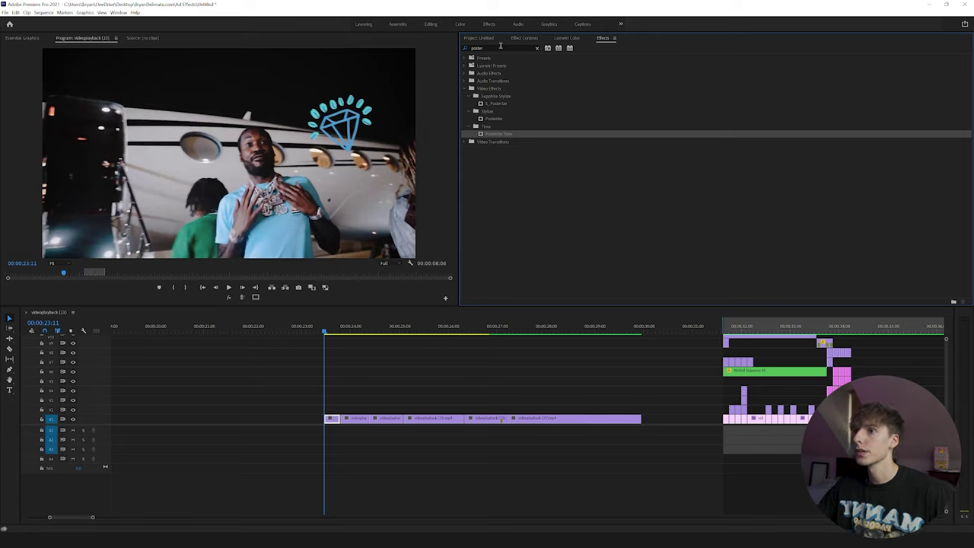
left_click_drag(480, 142, 329, 418)
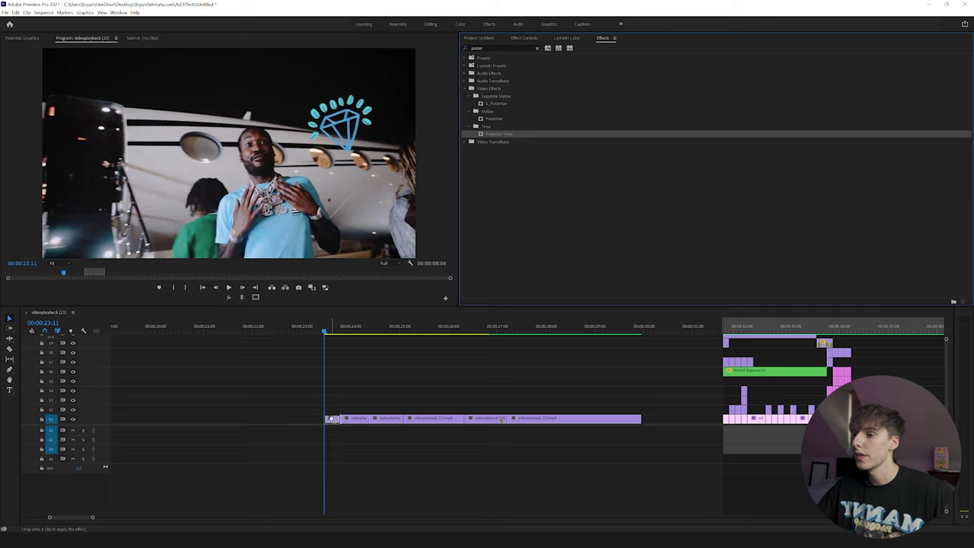
left_click(524, 40)
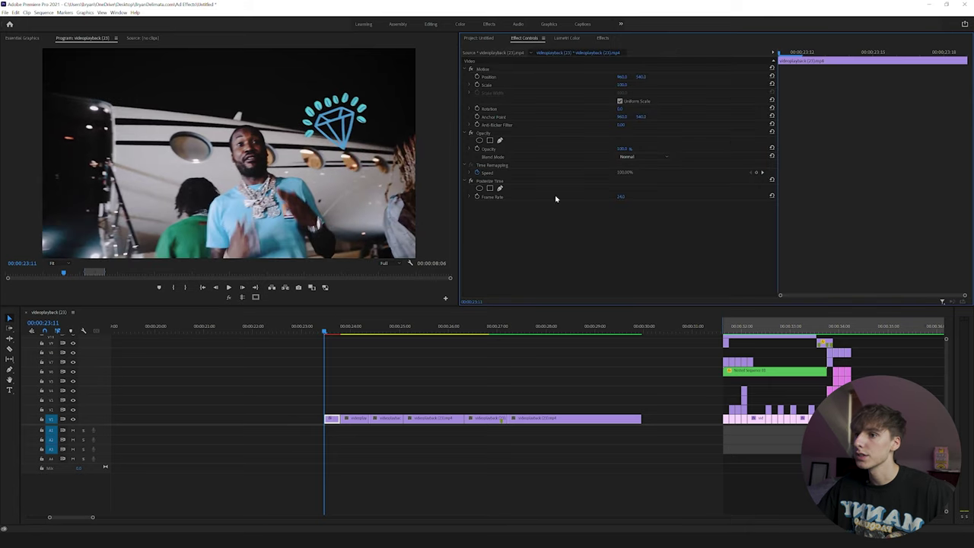
left_click(623, 197)
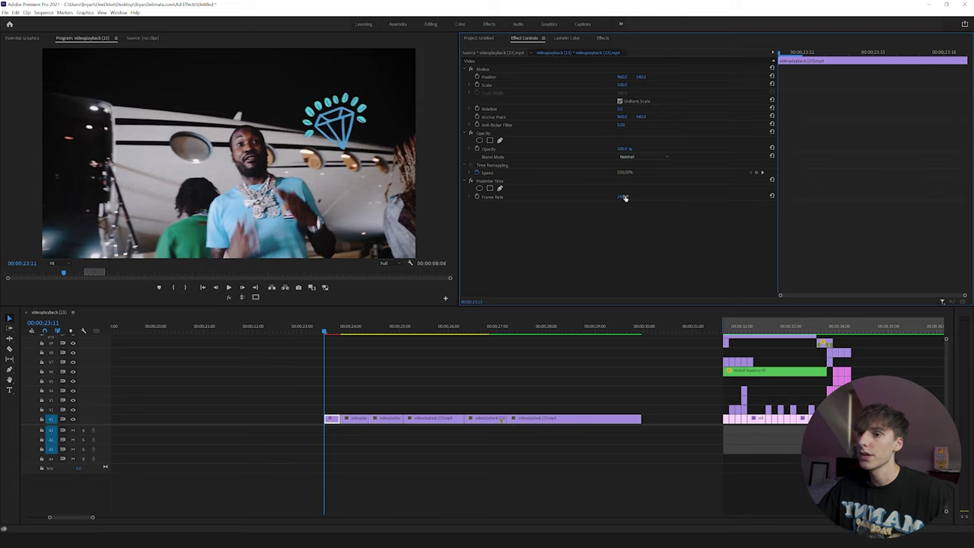
left_click(623, 197)
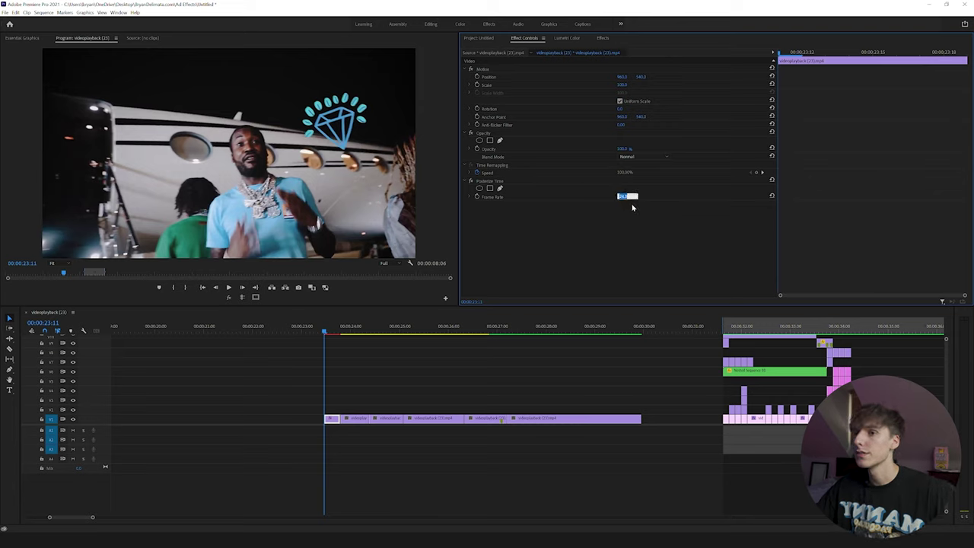
left_click(363, 370)
left_click(334, 416)
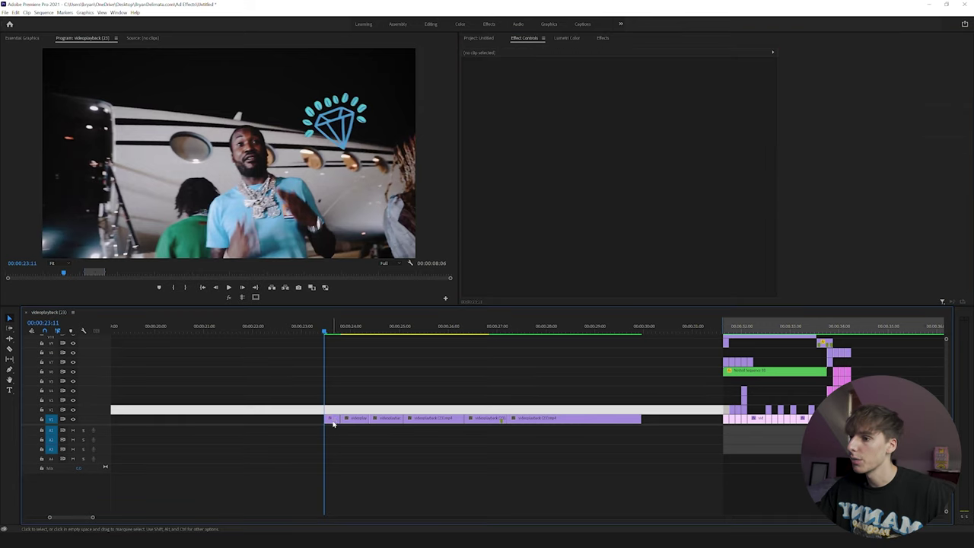
Step: Go through the first posterized clip frame by frame to check how long each frame holds
left_click(242, 288)
left_click(242, 288)
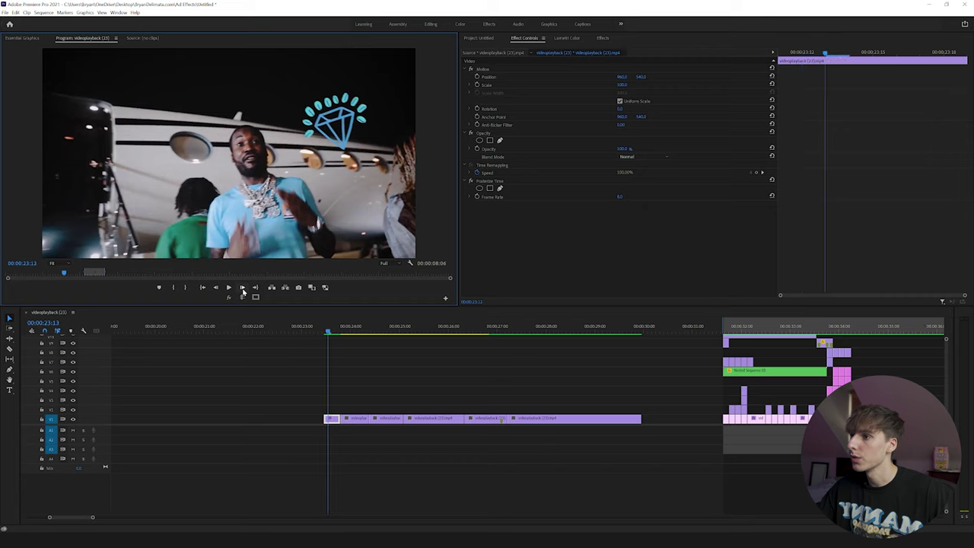
left_click(242, 288)
left_click(242, 287)
left_click(242, 288)
left_click(242, 288)
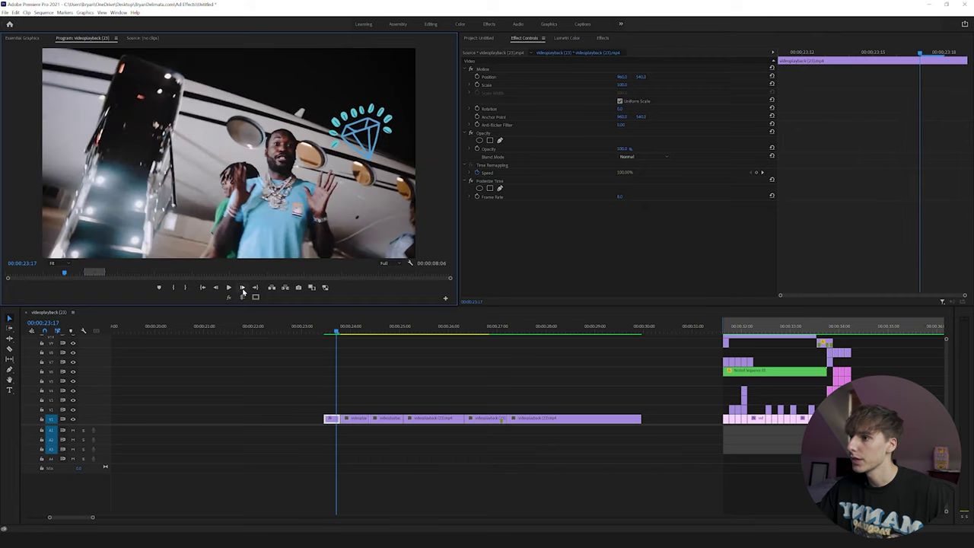
Step: Copy the Posterize Time effect onto the next four clips and play the sequence from the first clip's start
left_click(497, 182)
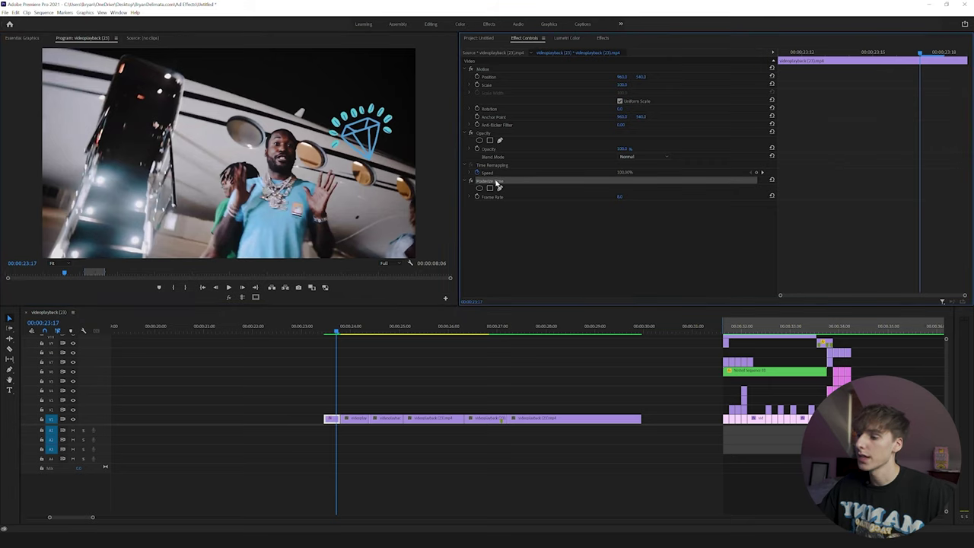
left_click(351, 421)
left_click(389, 421)
left_click(441, 420)
left_click(479, 420)
left_click_drag(336, 332, 324, 337)
key("space")
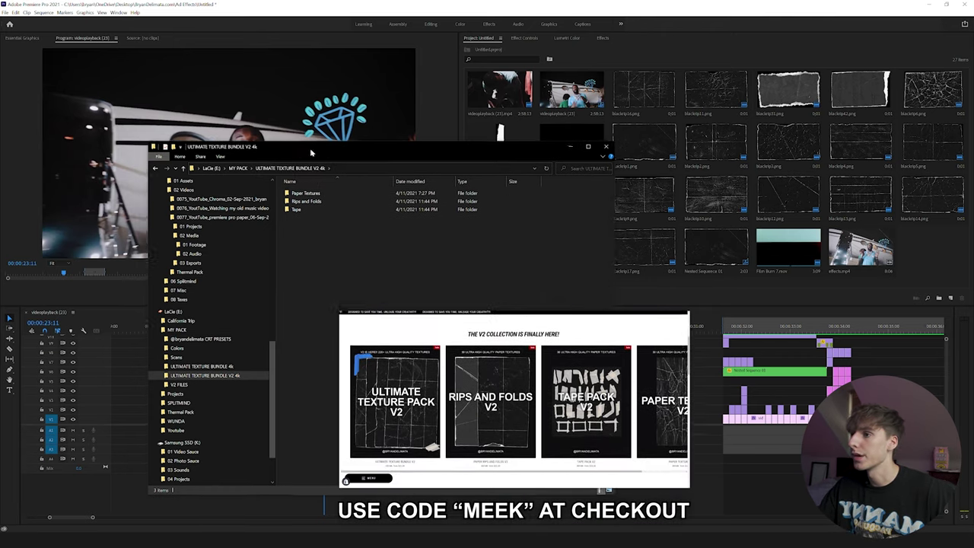
Step: Browse the paper textures in the Rips and Folds folder of ULTIMATE TEXTURE BUNDLE V2 4k in File Explorer
left_click_drag(306, 156, 353, 153)
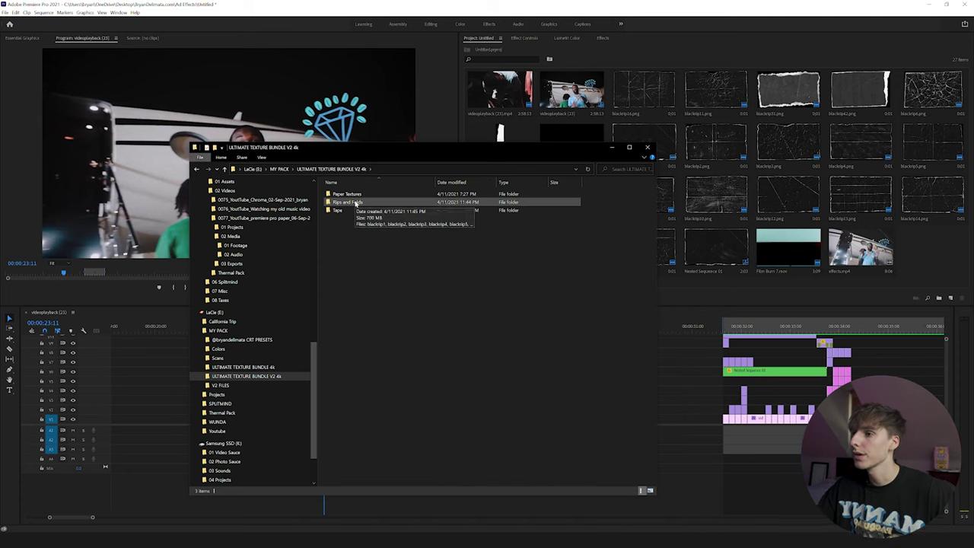
double_click(356, 201)
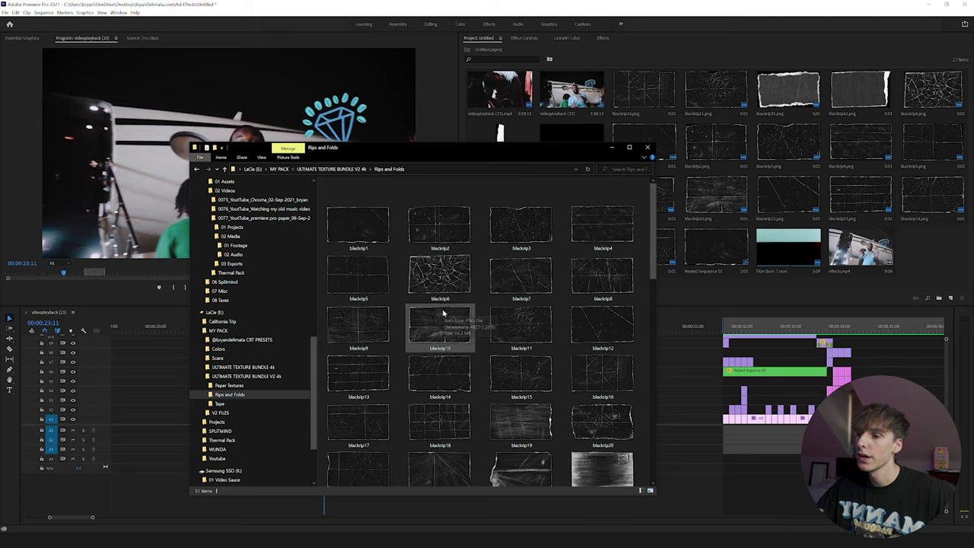
scroll(443, 316, "down", 2)
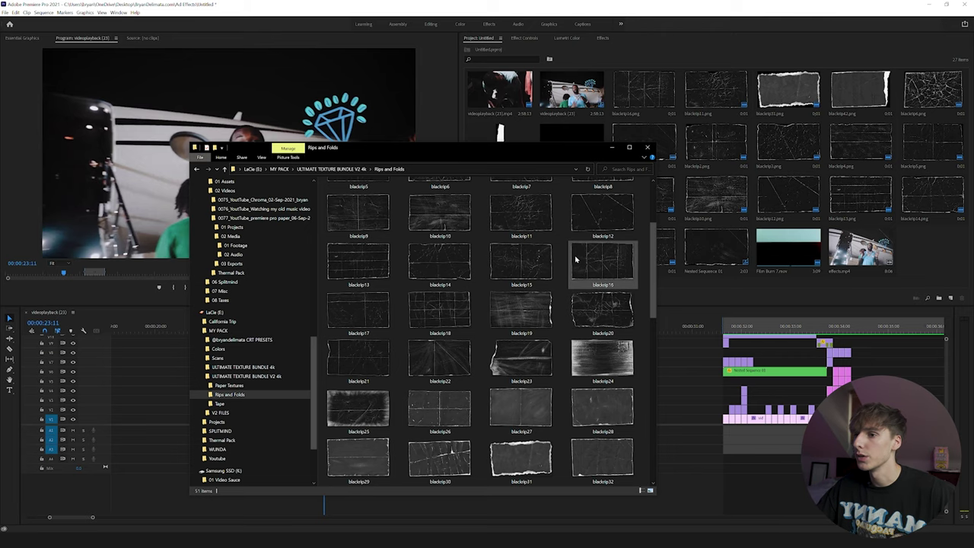
scroll(601, 267, "up", 1)
left_click(630, 137)
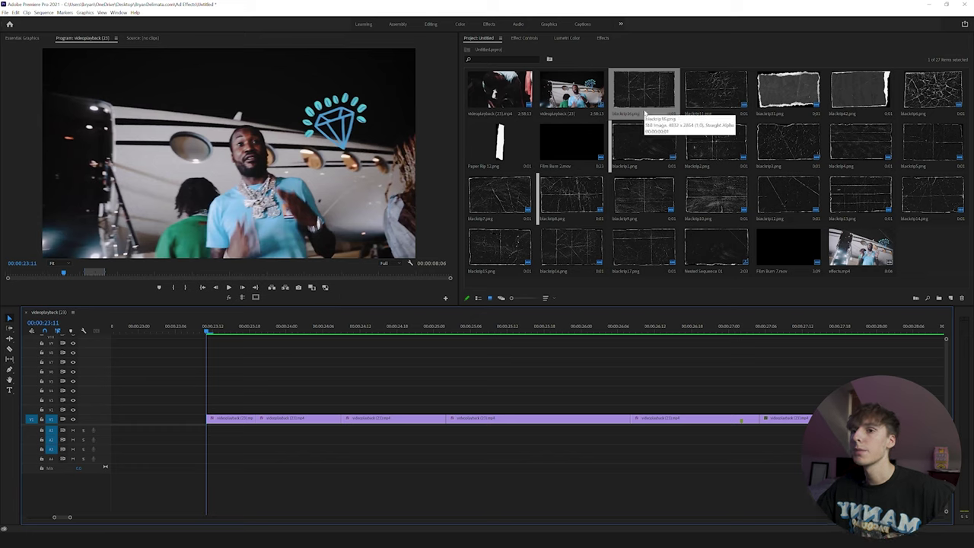
Step: Place the first blackrip texture on V2 above the start of the first clip and extend it to three frames
left_click_drag(645, 112, 213, 410)
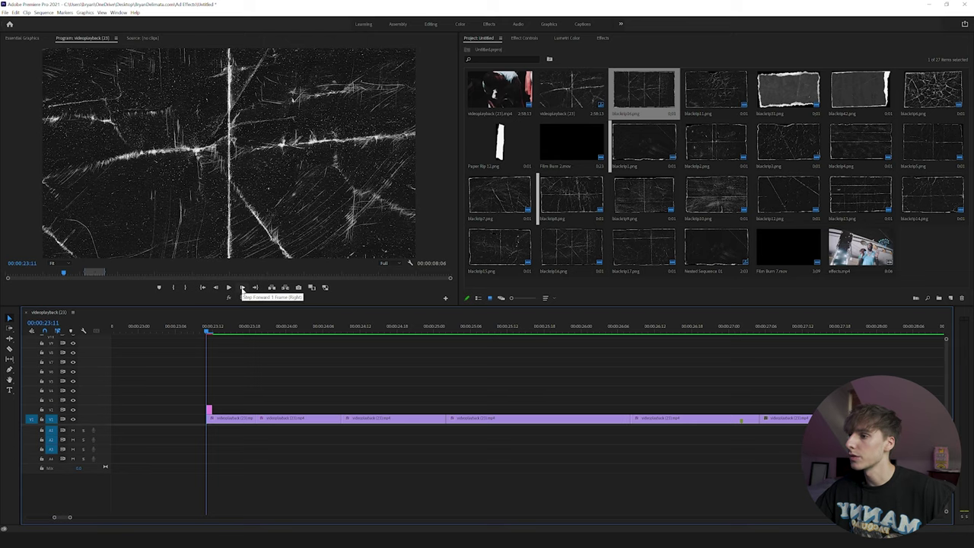
left_click(242, 288)
left_click(242, 288)
left_click(242, 288)
left_click_drag(213, 409, 223, 409)
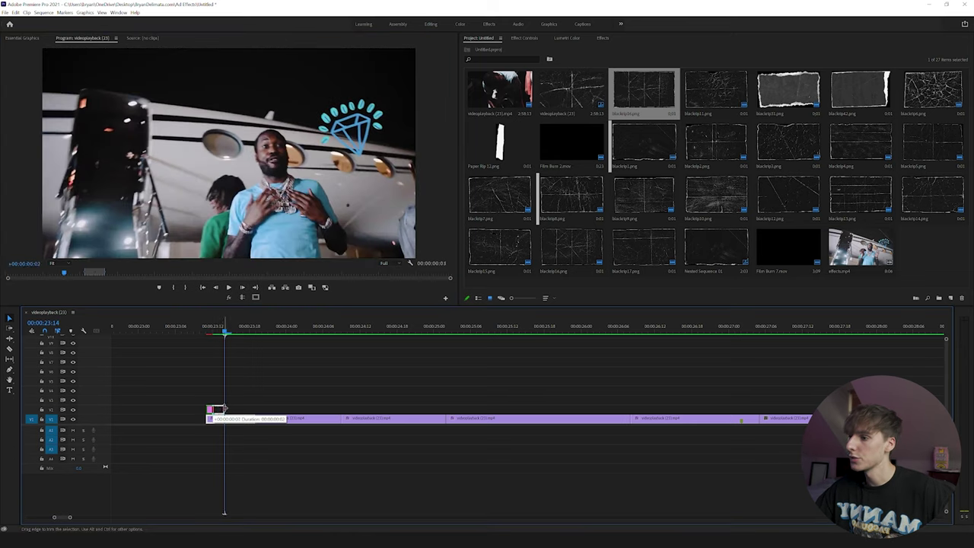
Step: Add the second blackrip texture and blackrip1.png on V2 directly after the first one, each three frames long
left_click_drag(715, 90, 230, 411)
left_click(243, 288)
left_click(242, 288)
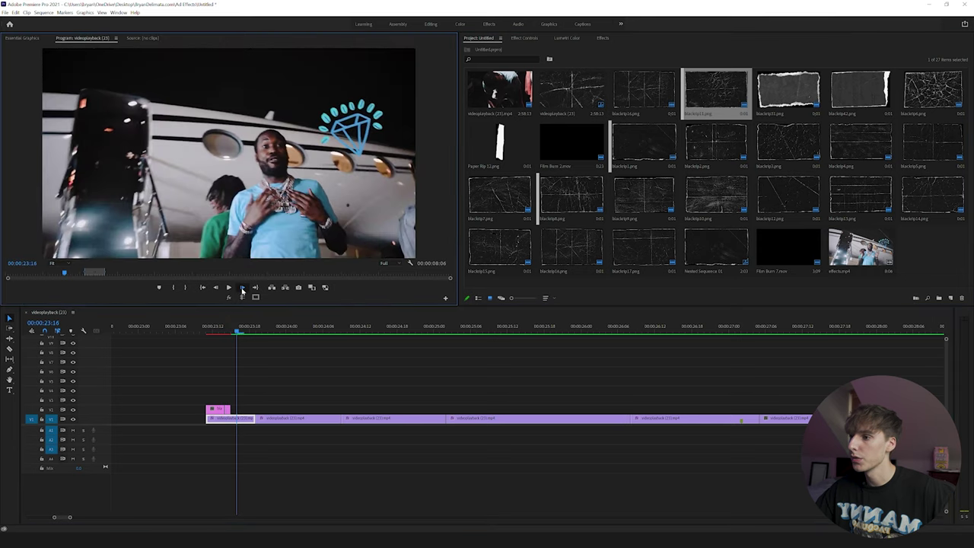
left_click(242, 288)
left_click(242, 287)
left_click(242, 288)
left_click(242, 287)
left_click_drag(644, 143, 251, 411)
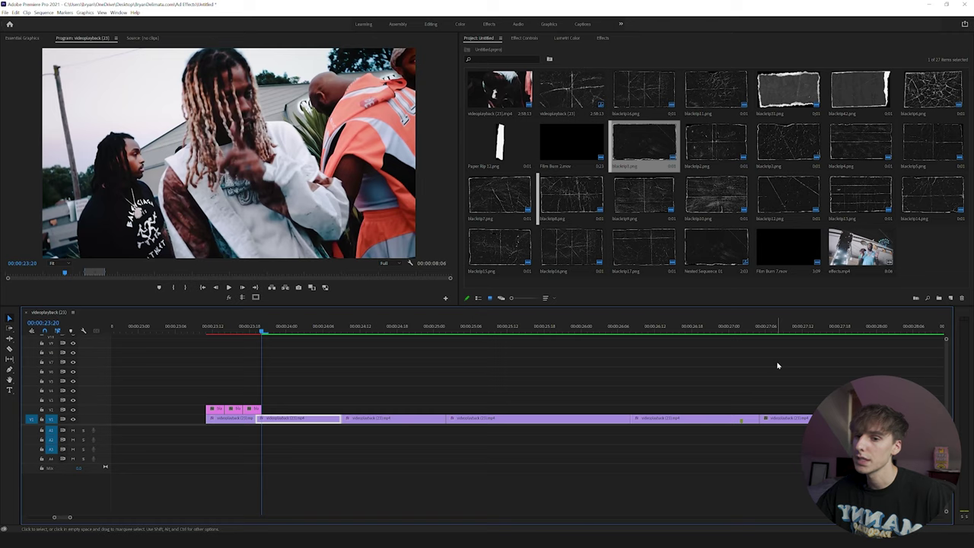
Step: Add blackrip2.png on V2 at 23:20 as the fourth texture overlay
left_click(715, 144)
left_click_drag(716, 145, 269, 411)
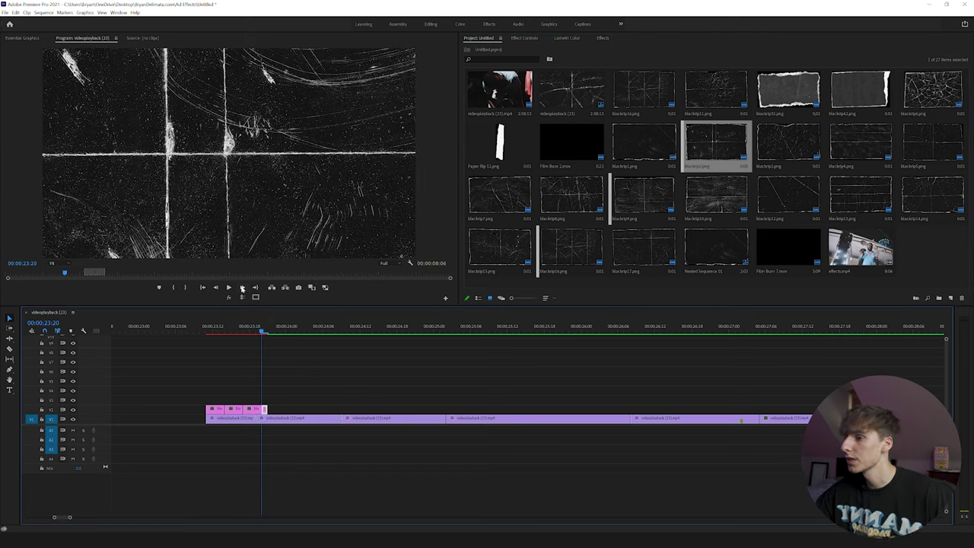
left_click(242, 288)
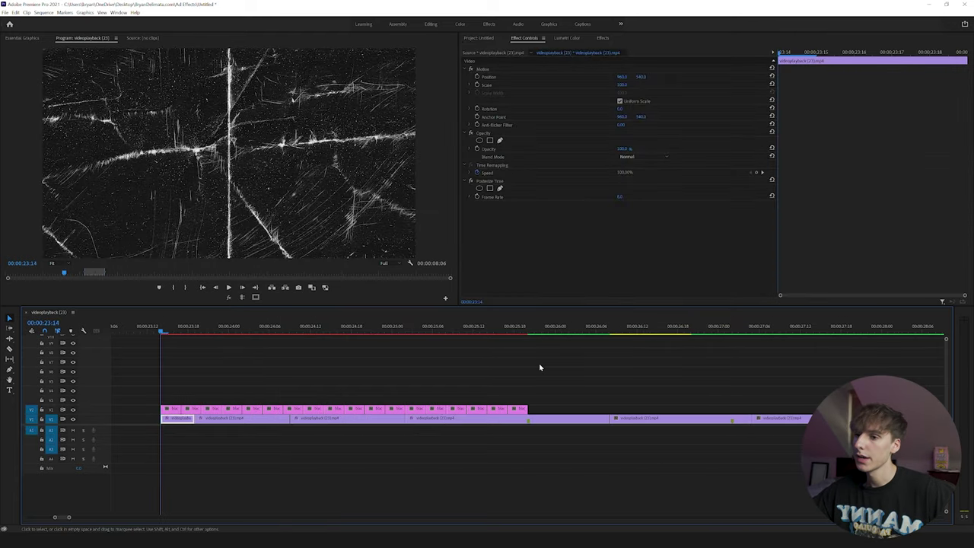
Step: Check the row of texture clips on V2, select them all and scale them to frame size
left_click_drag(528, 329, 527, 360)
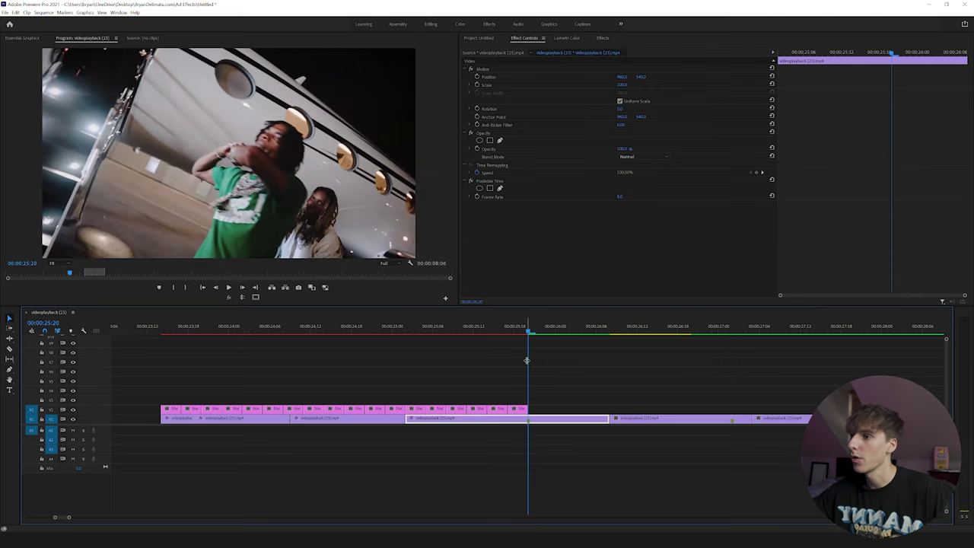
left_click_drag(167, 330, 474, 357)
left_click_drag(551, 381, 168, 409)
right_click(167, 410)
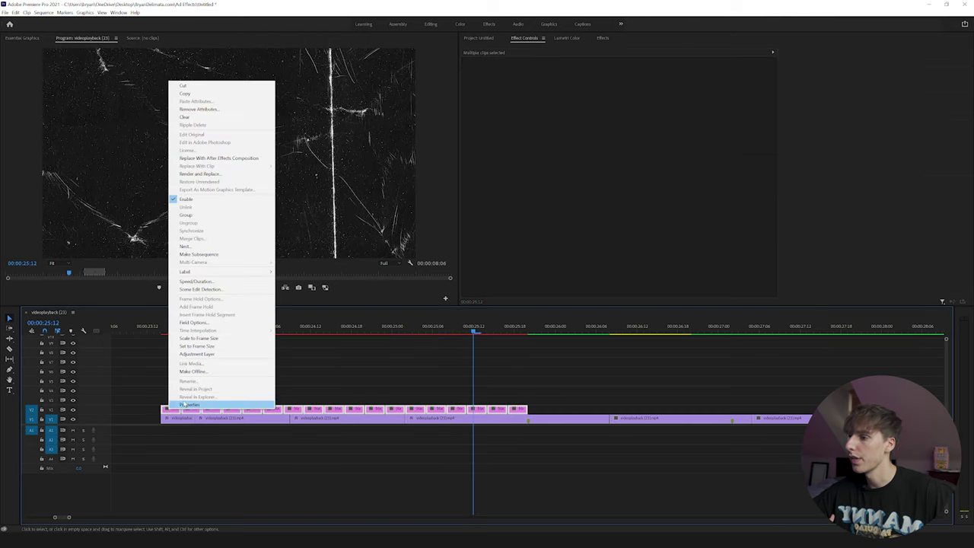
left_click(202, 340)
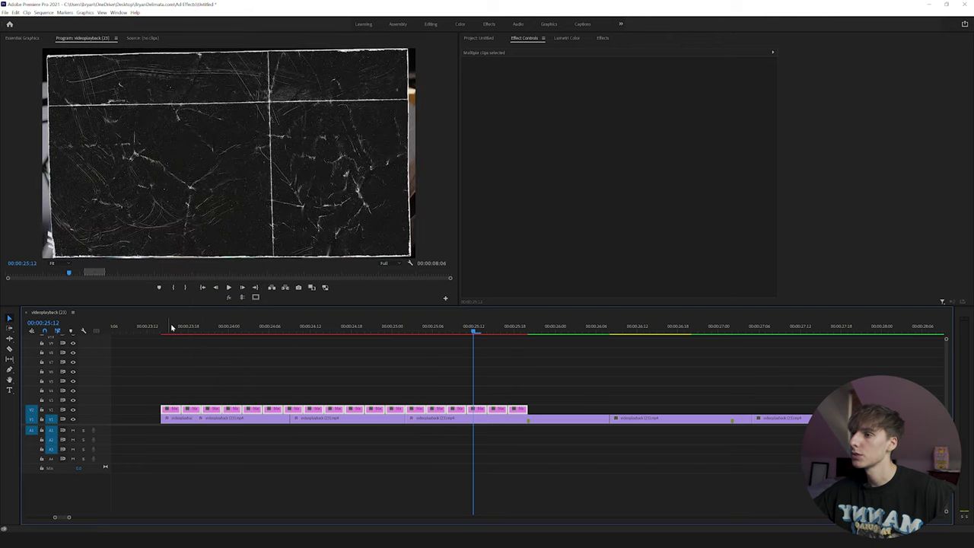
Step: Nest all the selected texture clips on V2 into a sequence named papers
left_click_drag(172, 327, 177, 411)
right_click(176, 410)
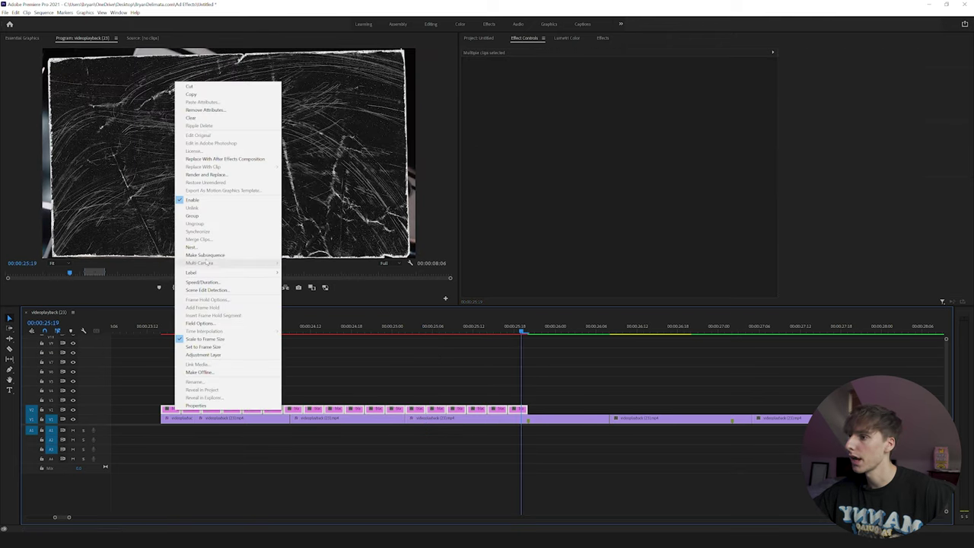
left_click(200, 249)
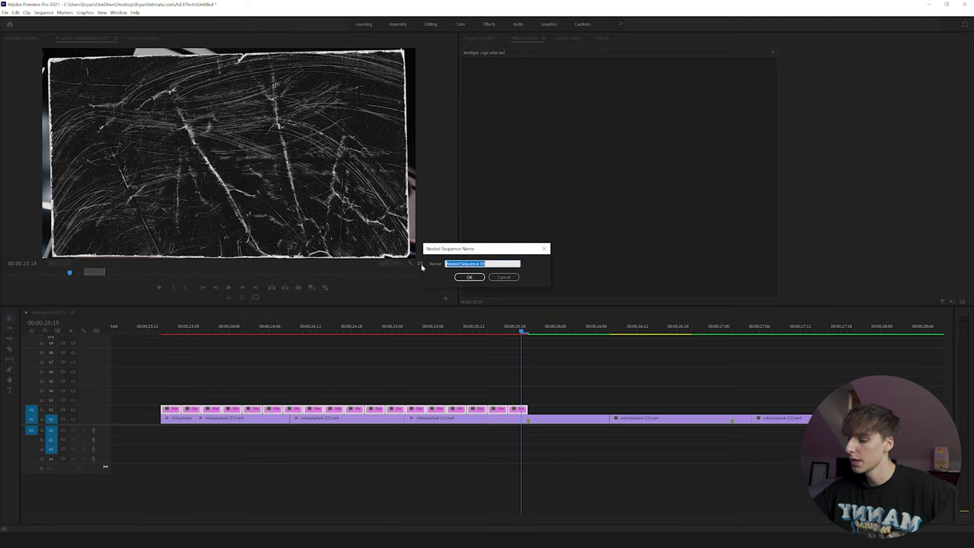
type("psy")
key("Return")
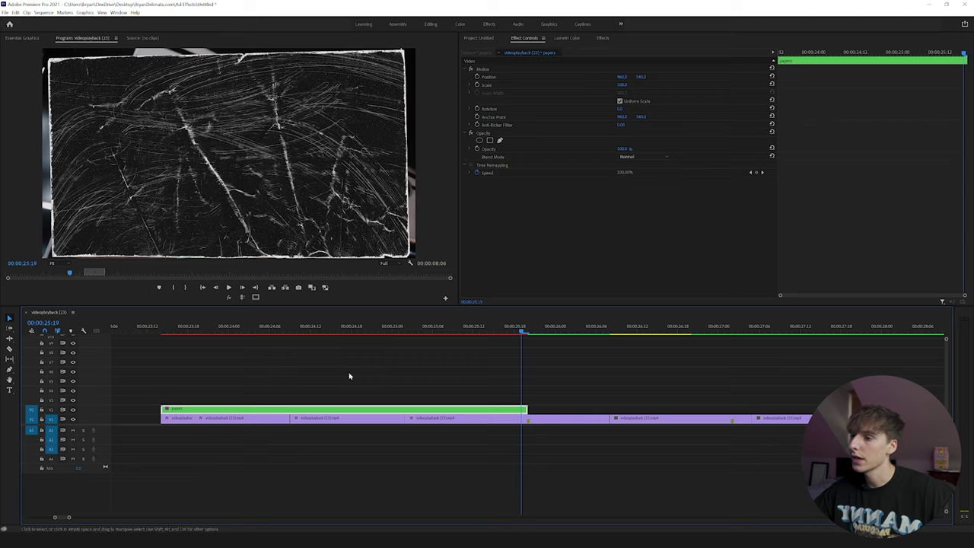
Step: Set the papers nest's blend mode to Screen and enlarge its scale so the paper borders leave the frame
left_click(627, 156)
left_click(629, 232)
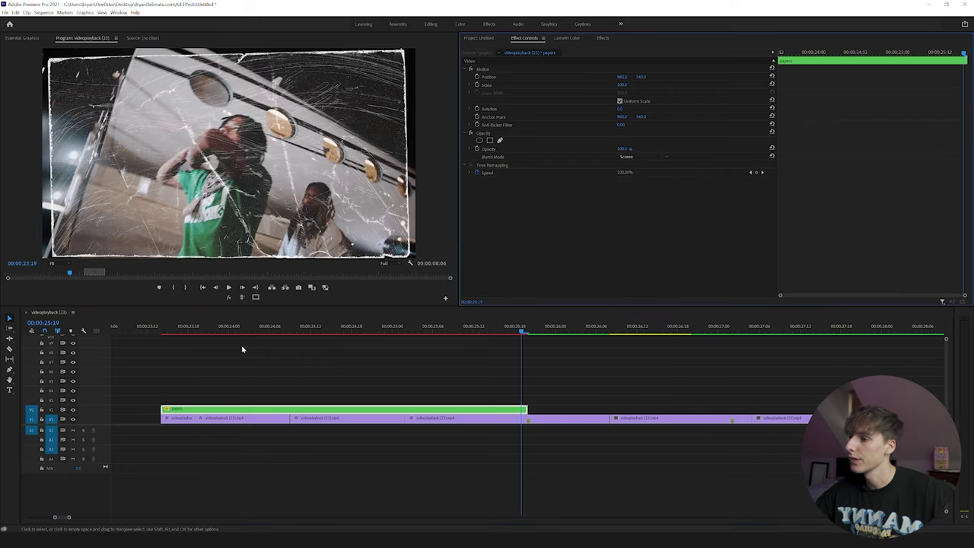
left_click_drag(180, 329, 454, 335)
left_click_drag(628, 85, 643, 85)
Step: Review the paper texture overlay across the clips, from the first clip's start and frame by frame
left_click(290, 330)
left_click_drag(287, 341, 494, 348)
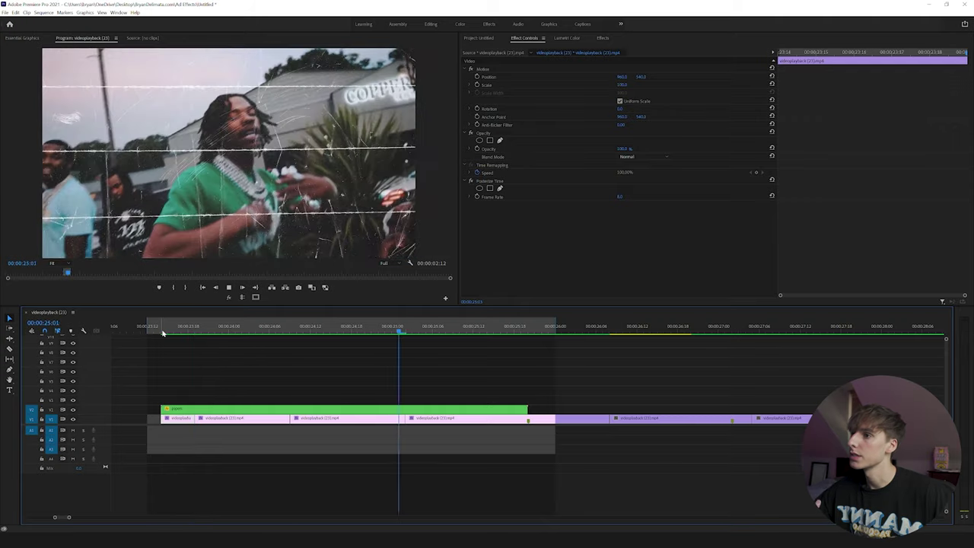
left_click(162, 334)
left_click_drag(162, 333, 182, 333)
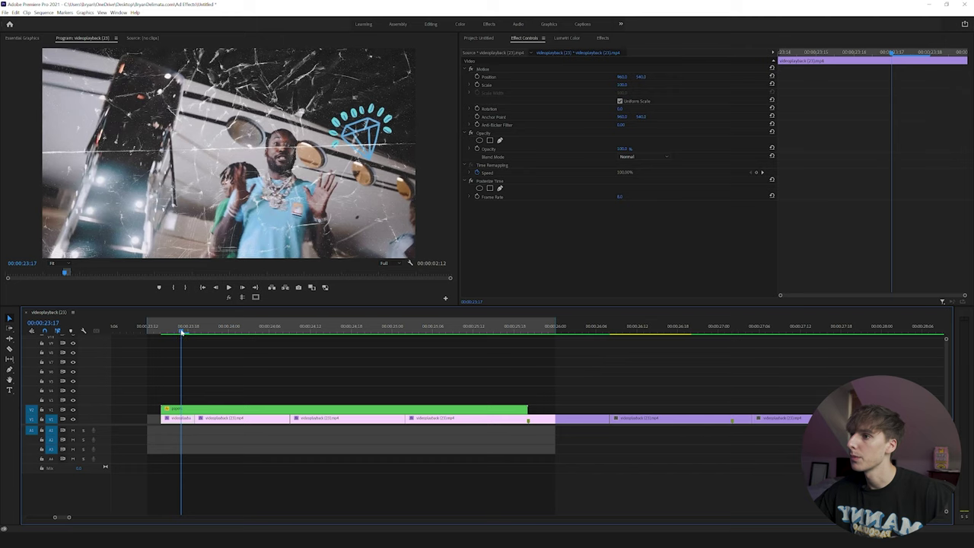
left_click(216, 288)
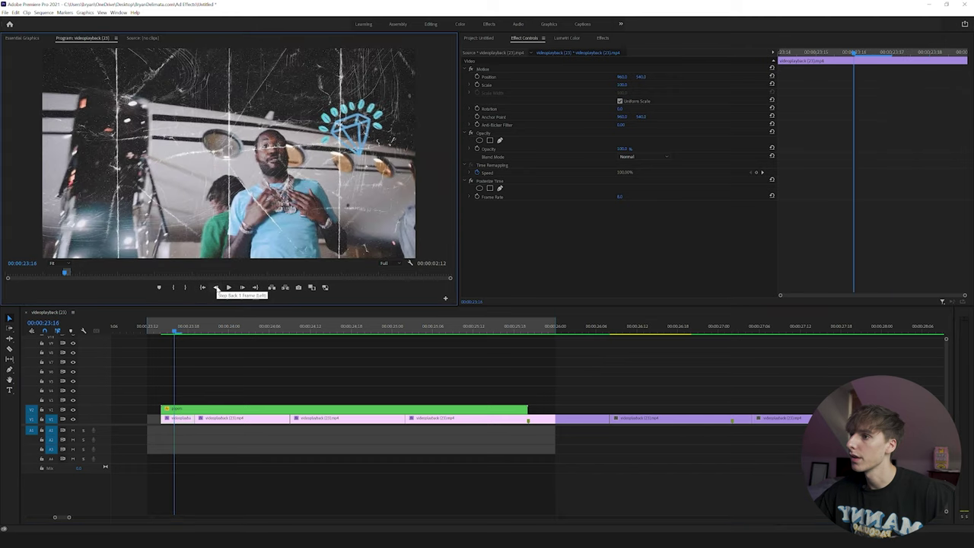
Step: Compare the paper texture changes frame by frame around 00:00:23:16, and examine the layered clips of the finished example at 00:00:31:15
left_click(242, 288)
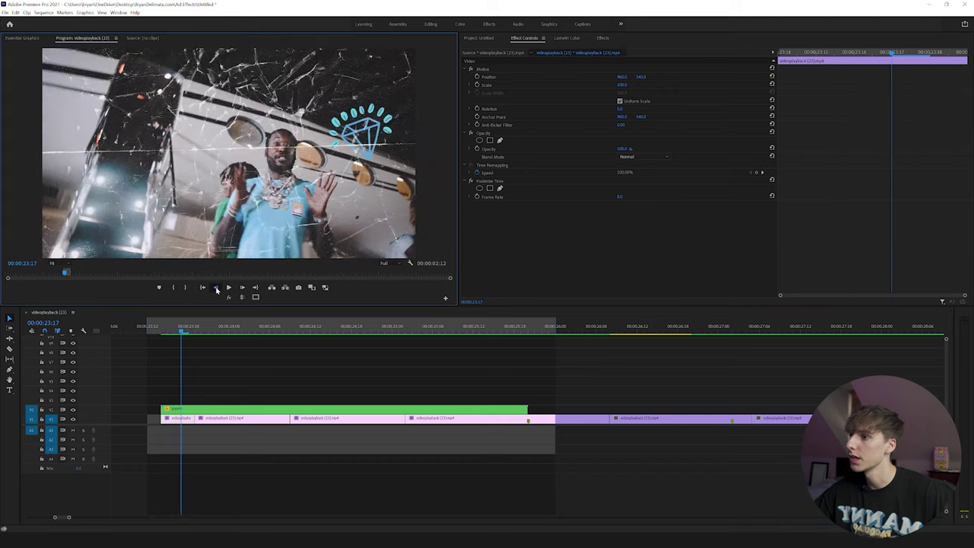
left_click(215, 288)
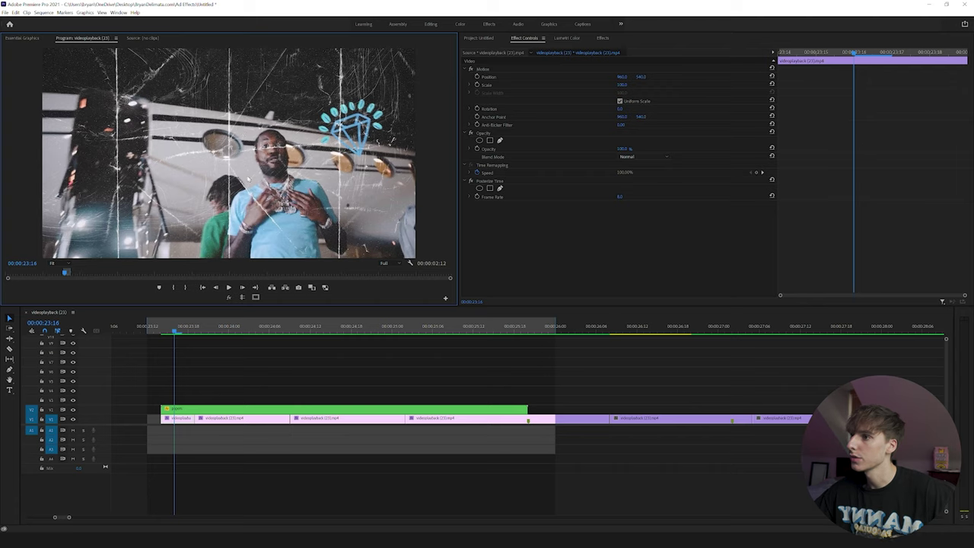
left_click(242, 287)
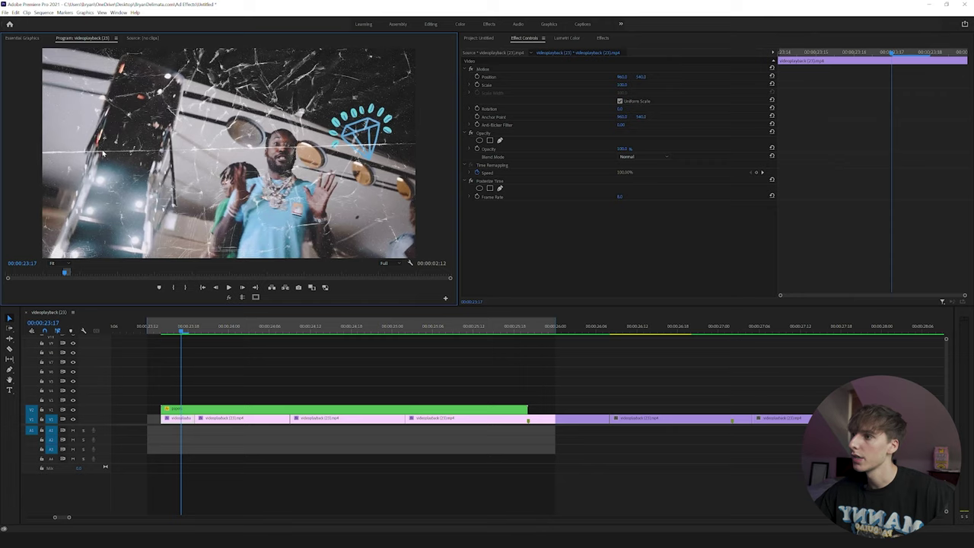
left_click_drag(208, 327, 224, 333)
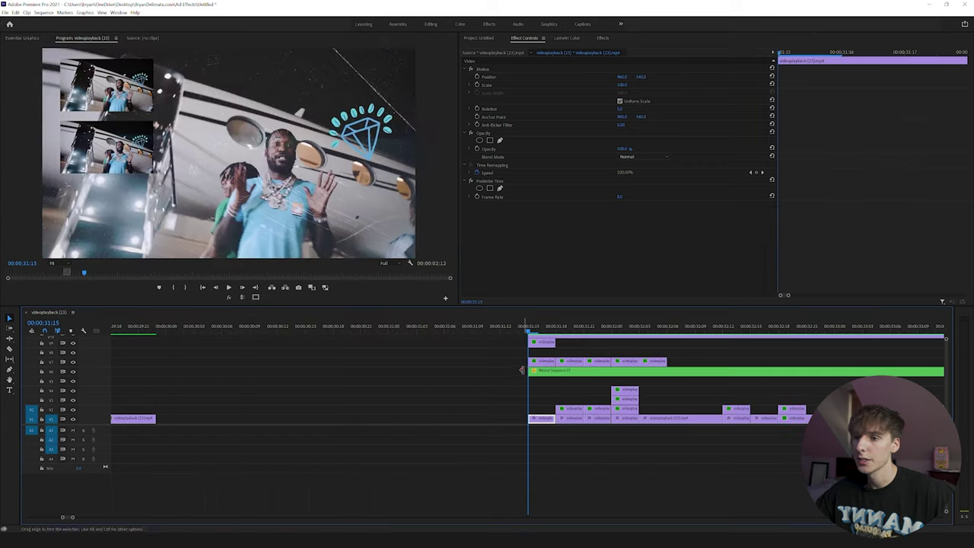
left_click_drag(546, 329, 538, 347)
mouse_move(73, 518)
left_mouse_down()
mouse_move(82, 519)
mouse_move(72, 519)
left_mouse_up()
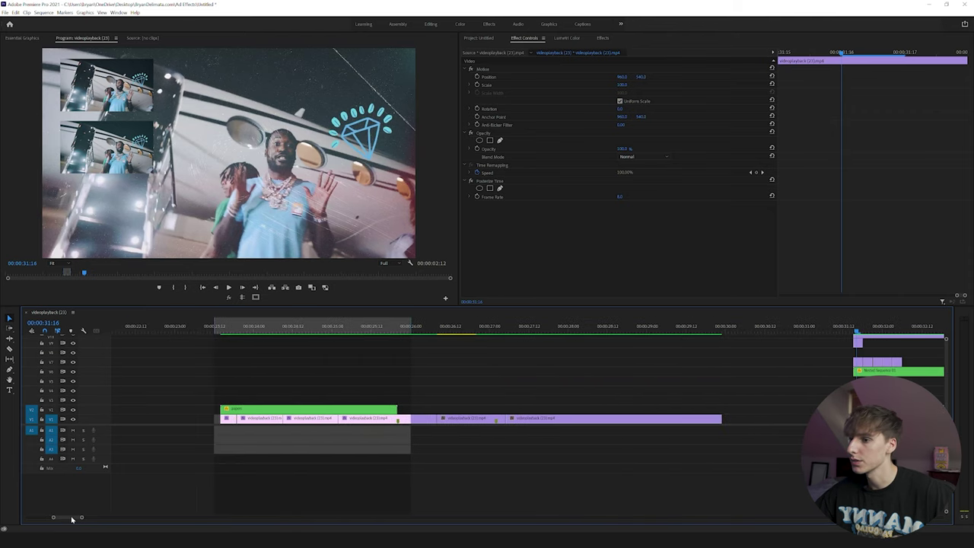
Step: Move the papers nest up to V3 and duplicate the second V1 clip onto V2 directly above itself
left_click(234, 333)
left_click_drag(234, 333, 260, 338)
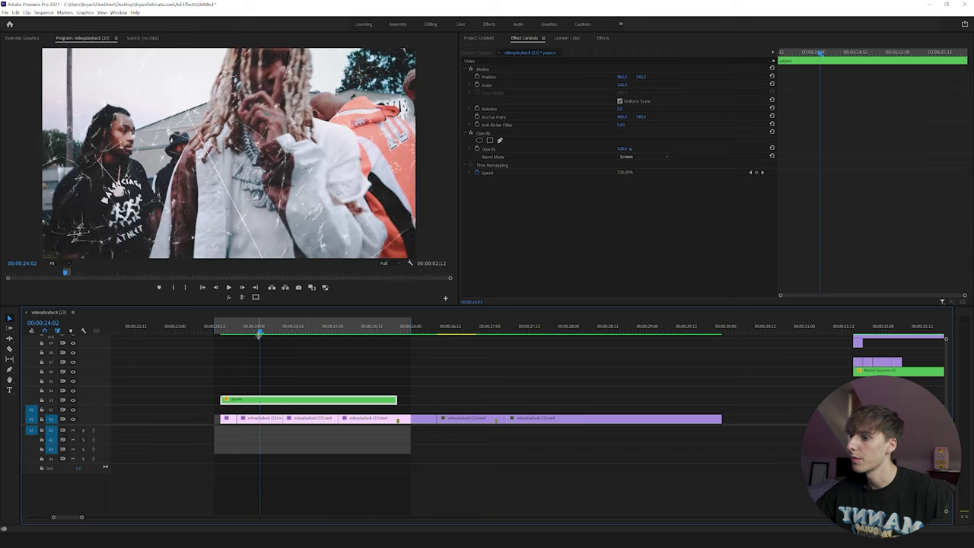
left_click_drag(260, 422, 262, 411, "alt")
key("=")
key("=")
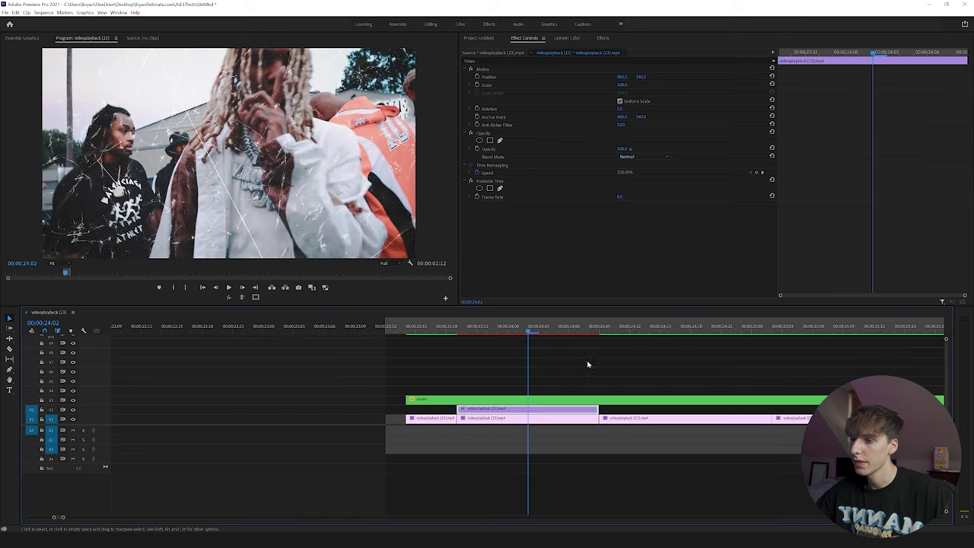
Step: Trim the duplicated V2 clip so it starts at 00:00:24:02 and ends at 00:00:24:05
left_click_drag(458, 410, 529, 411)
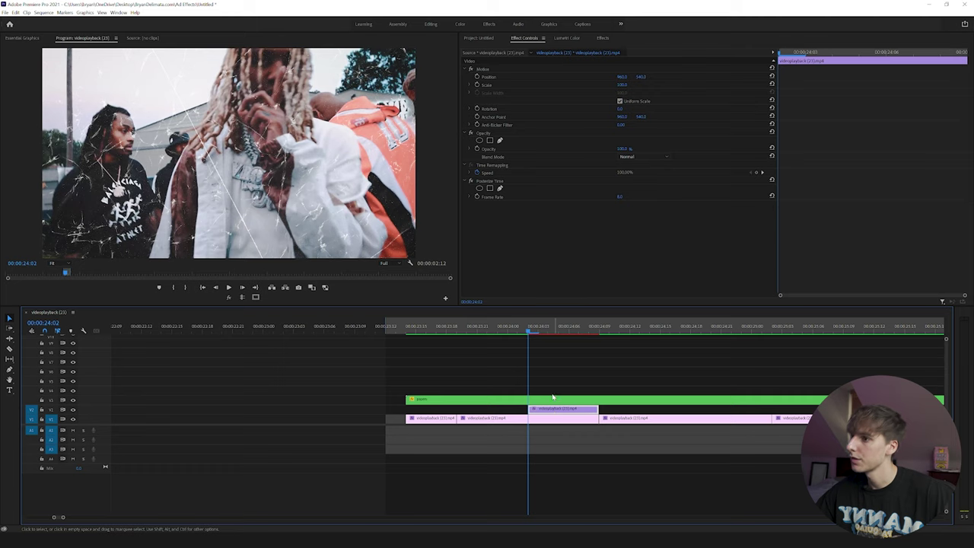
left_click(243, 288)
left_click(243, 288)
left_click(243, 287)
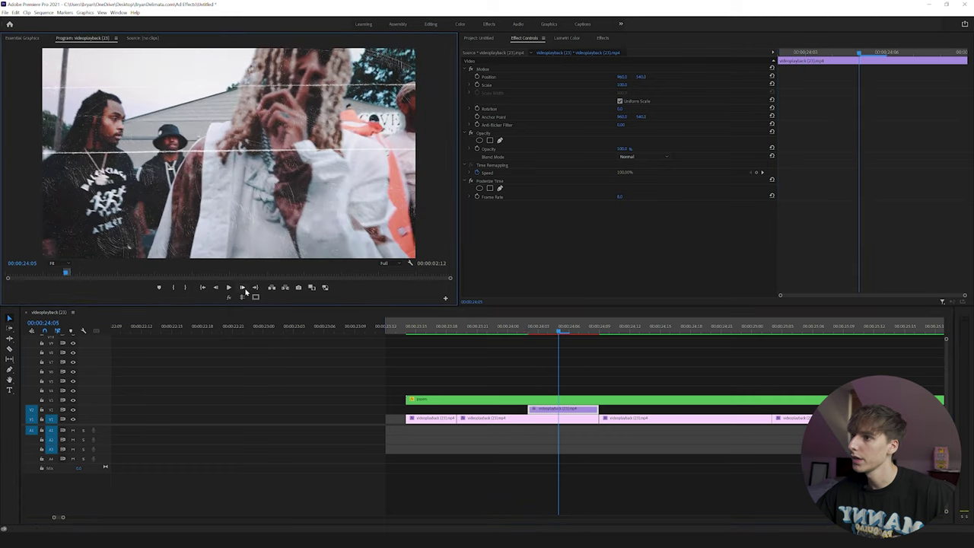
left_click_drag(593, 408, 557, 409)
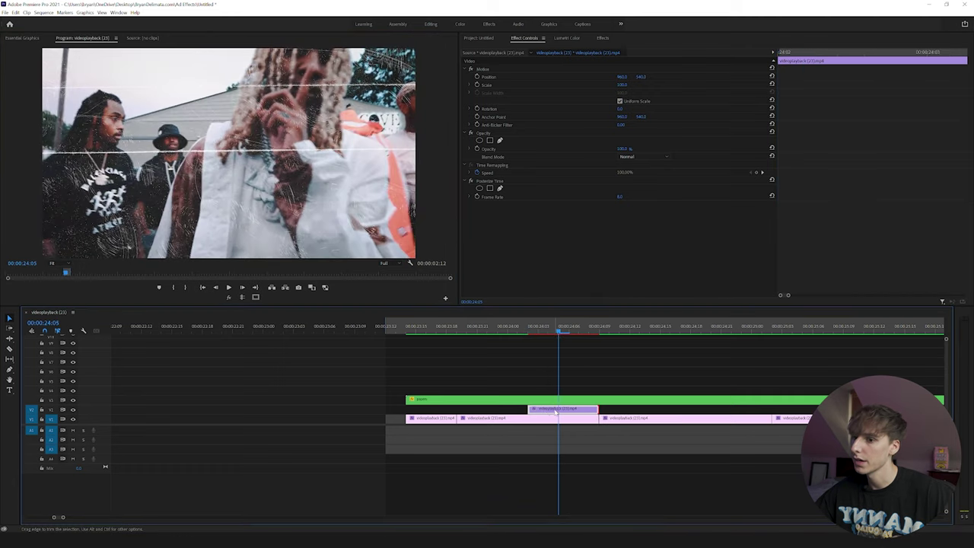
Step: Draw an opacity mask on the short V2 clip along the diagonal paper scratch, enclosing the image area right of it, and reduce its feather
left_click(531, 334)
mouse_move(531, 334)
left_mouse_down()
mouse_move(546, 335)
mouse_move(538, 333)
left_mouse_up()
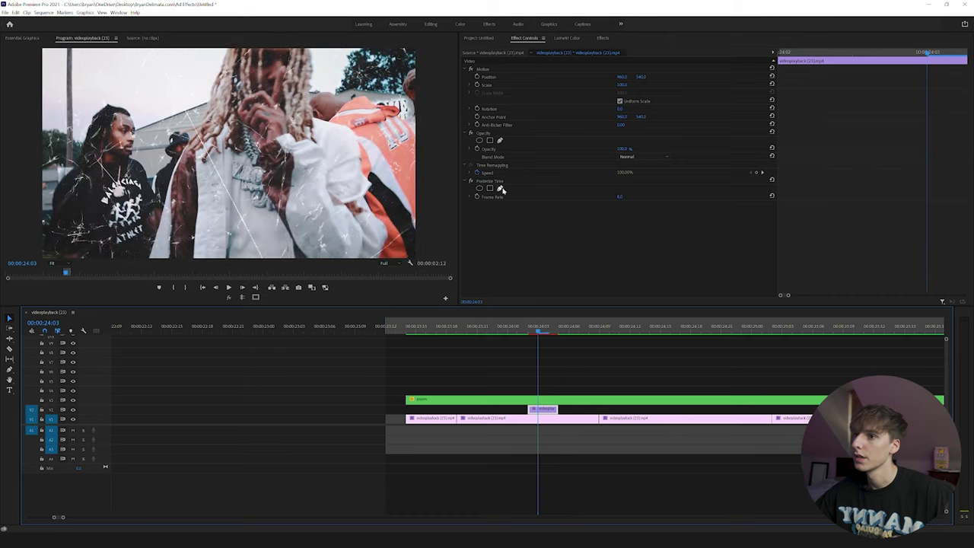
left_click(485, 135)
left_click(500, 140)
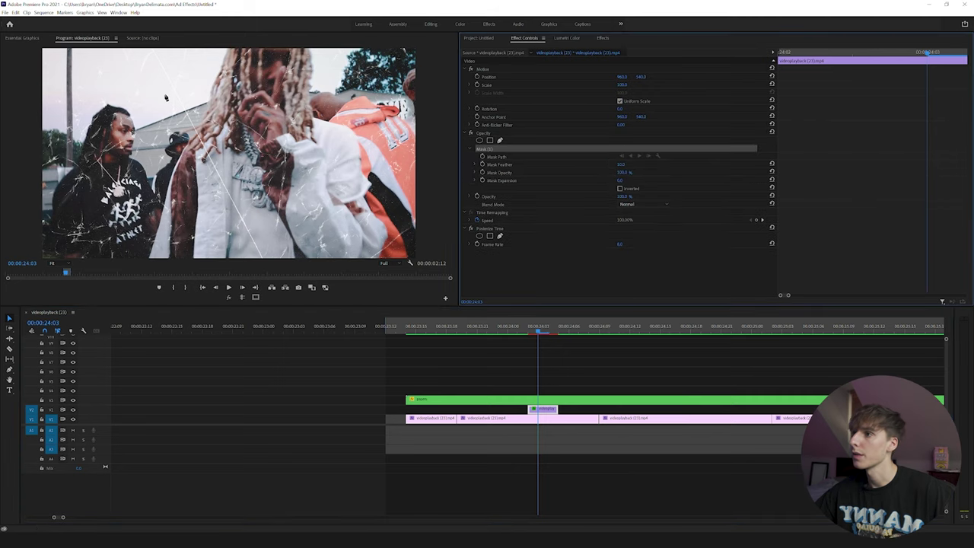
left_click(151, 49)
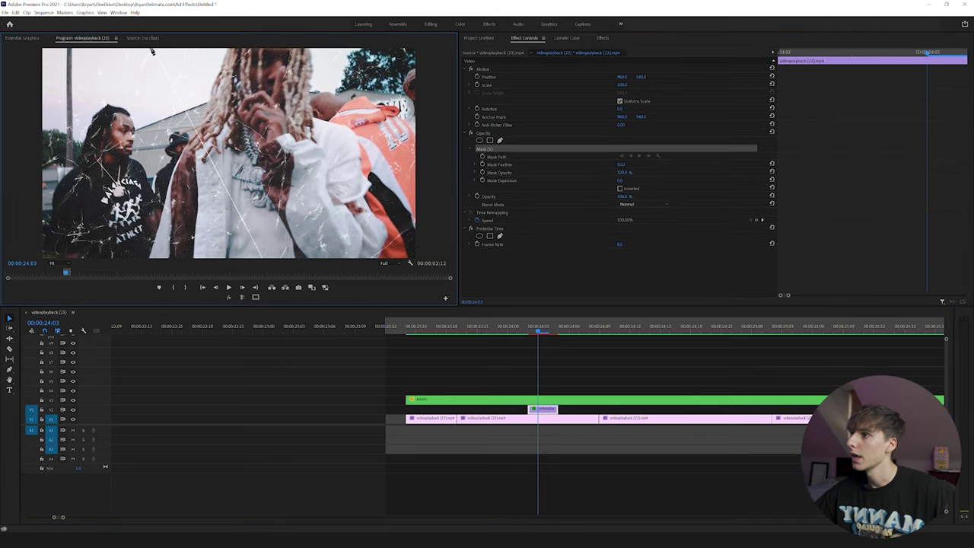
left_click(263, 261)
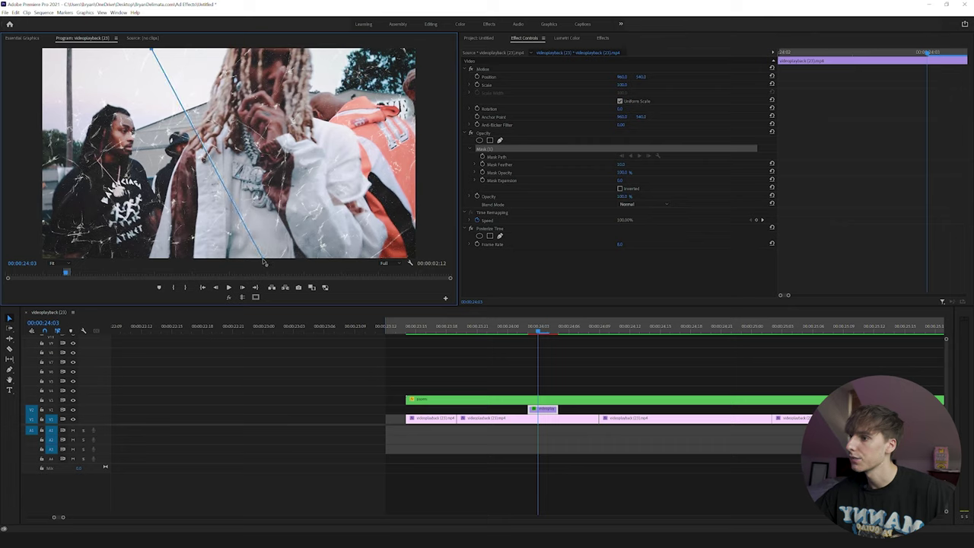
left_click(425, 52)
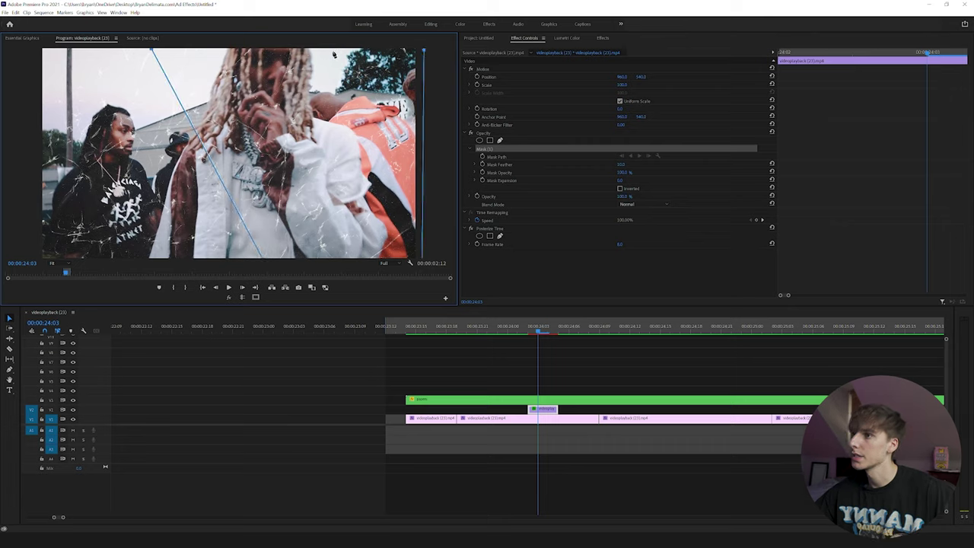
left_click(426, 52)
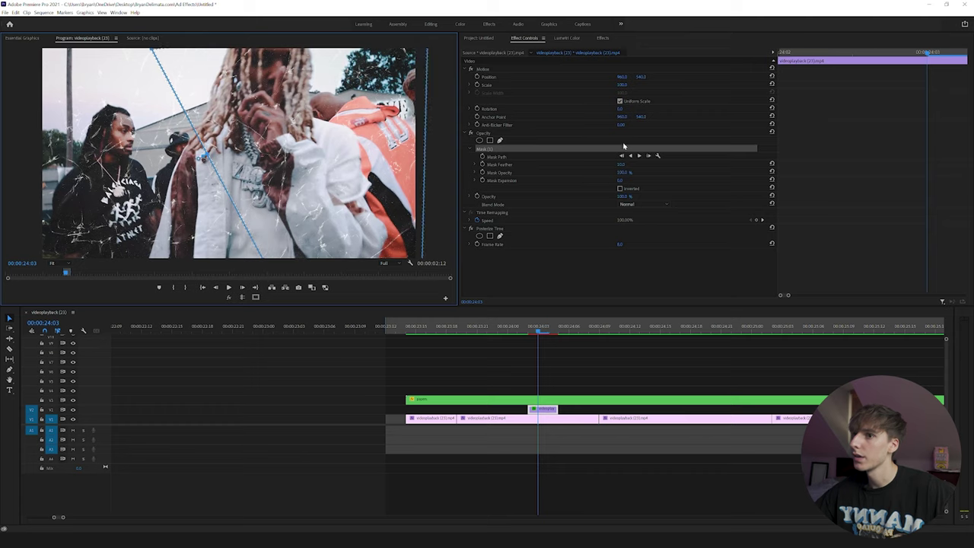
left_click_drag(621, 165, 612, 165)
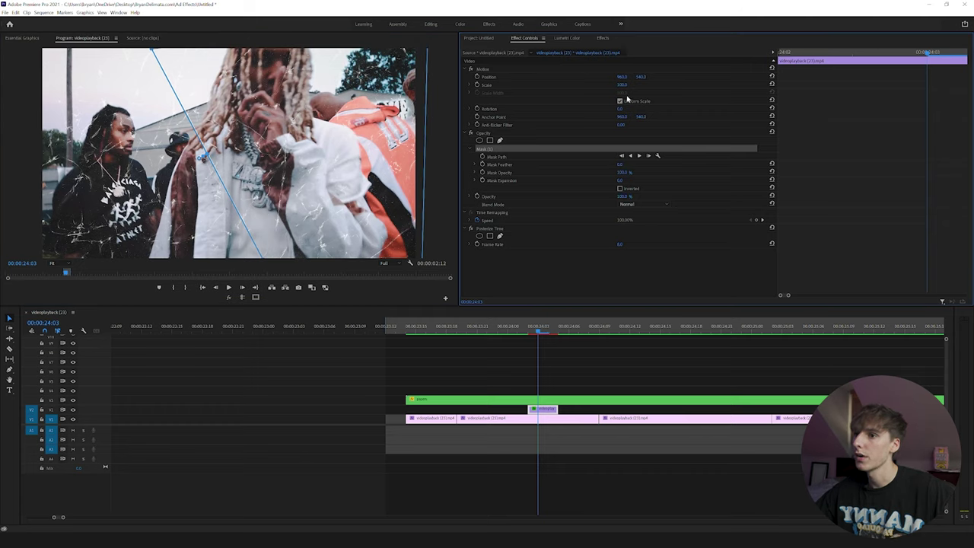
Step: Keyframe the masked V2 clip's scale from 100 at 00:00:24:02 to 105 at 00:00:24:03
left_click(478, 85)
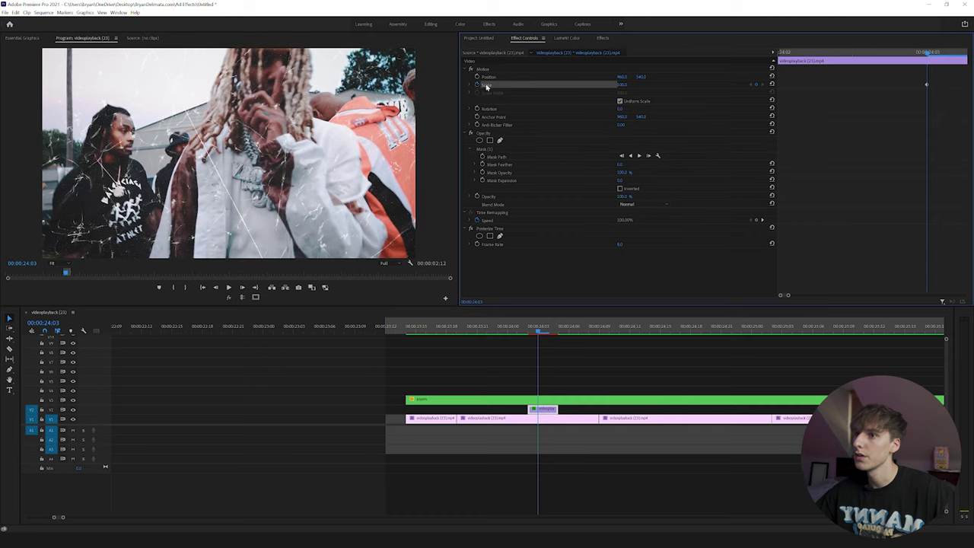
left_click(531, 325)
left_click(927, 86)
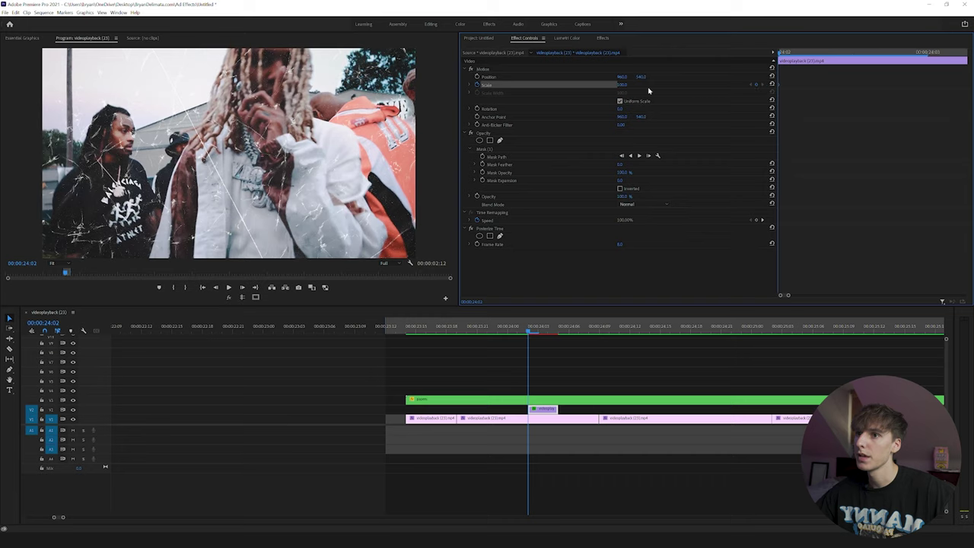
left_click(243, 287)
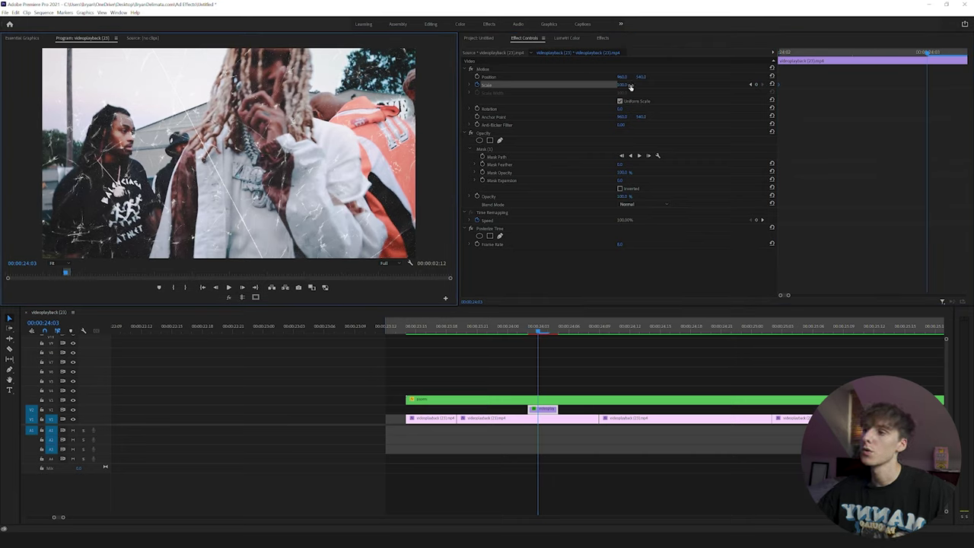
left_click_drag(630, 87, 634, 86)
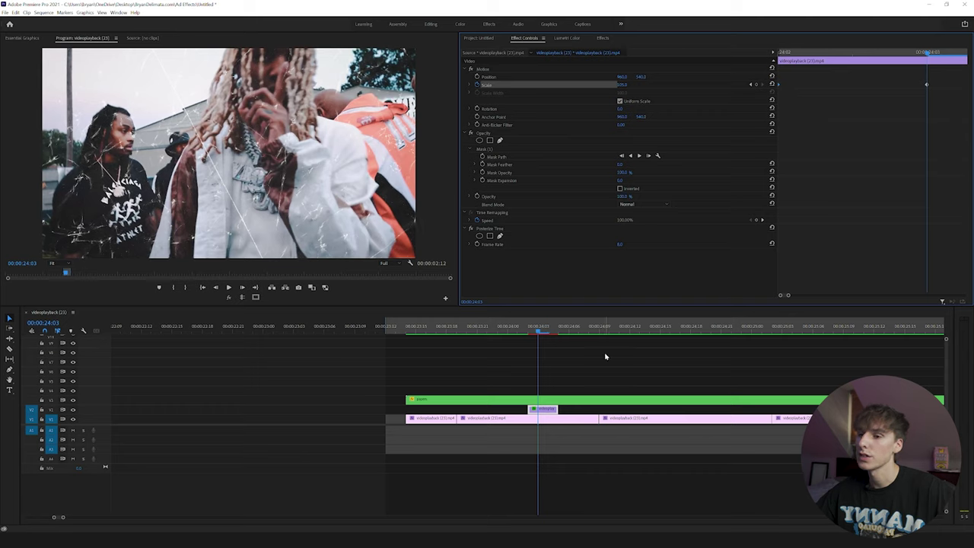
Step: Compare the frames before and after the scale jump, and inspect the split along the scratch in the enlarged preview
left_click(530, 332)
left_click(537, 332)
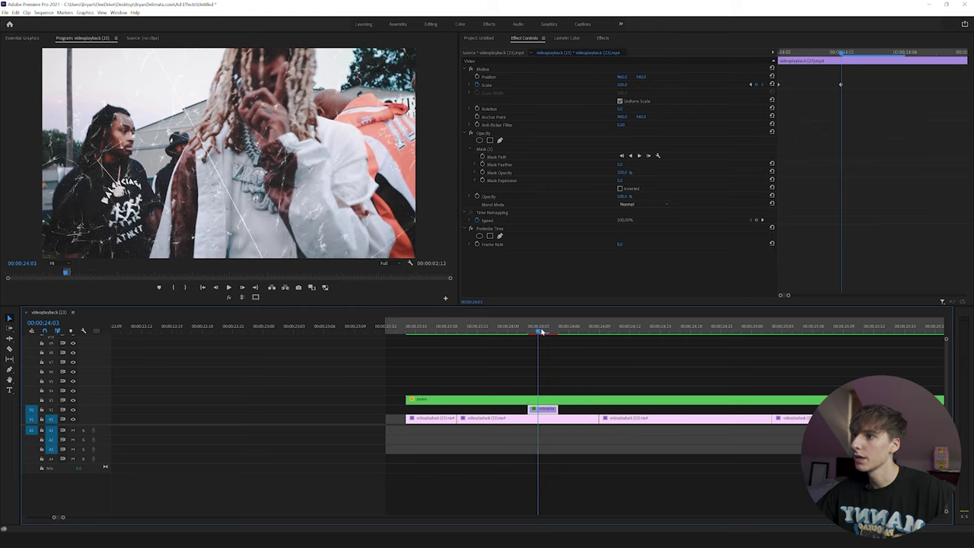
key("grave")
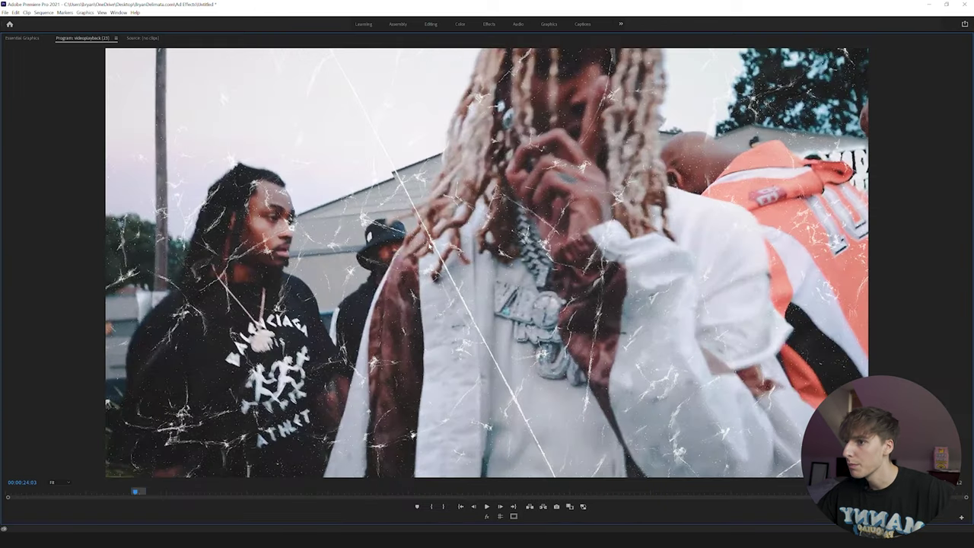
key("grave")
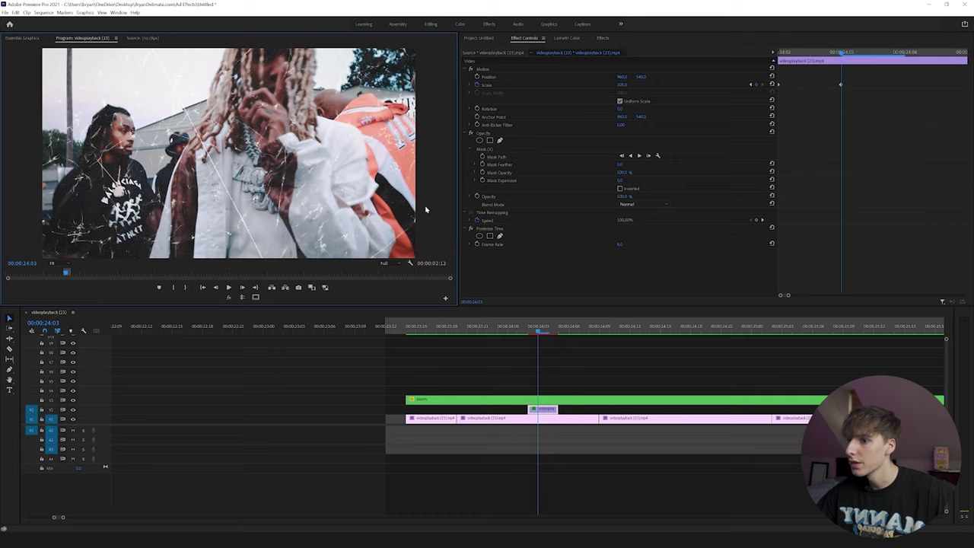
Step: Keyframe the masked V2 clip's position from 960, 540 at 00:00:24:02 to slightly further up and right at 00:00:24:03
key("Left")
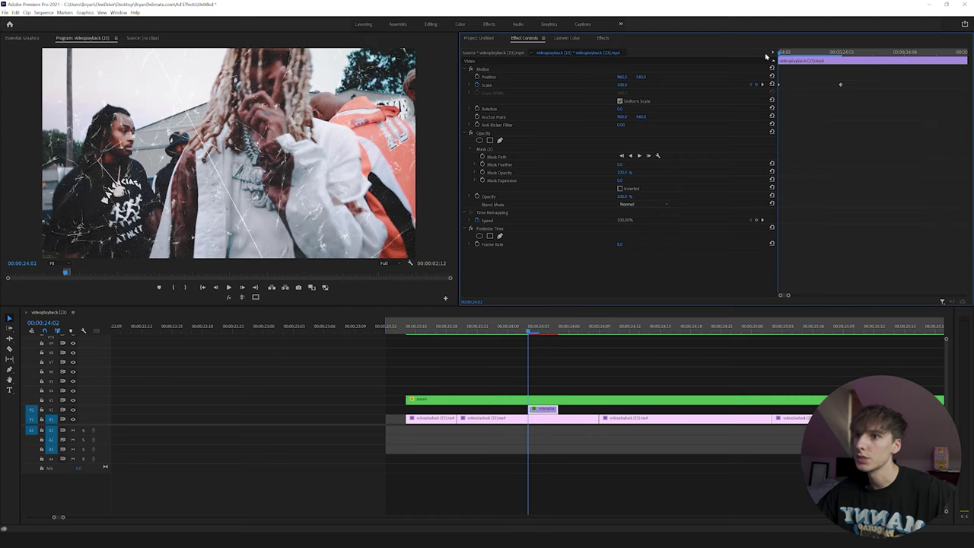
left_click(479, 76)
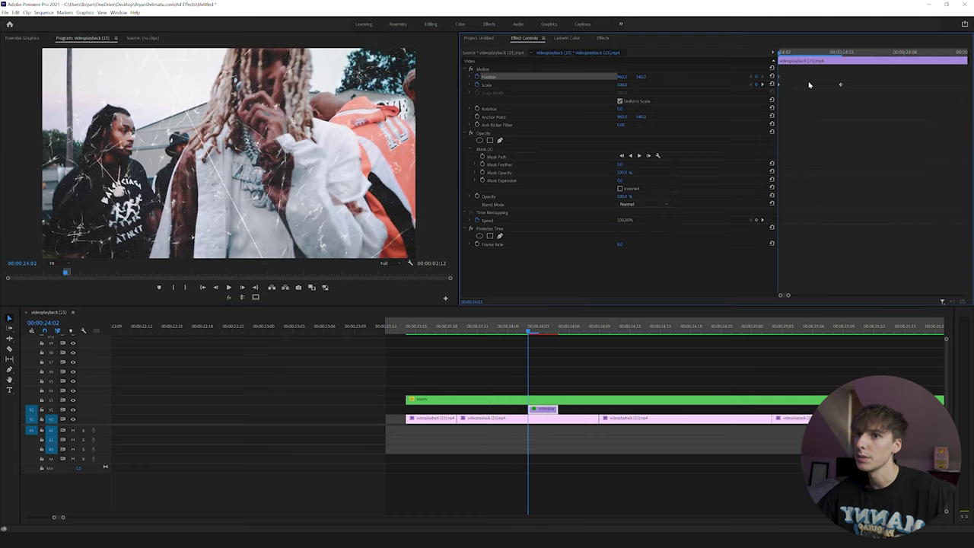
left_click(243, 287)
left_click(484, 70)
left_click_drag(244, 137, 246, 137)
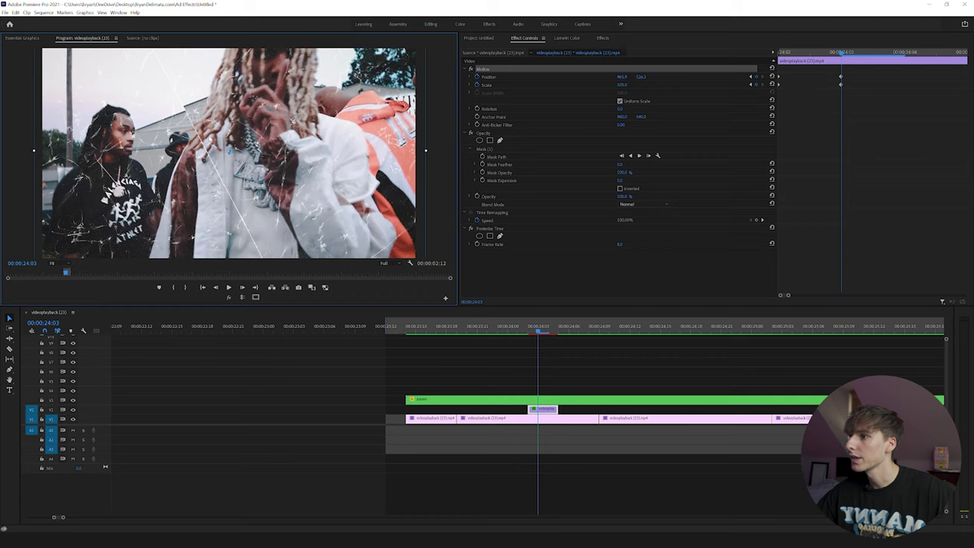
Step: Inspect the shifted split in the enlarged preview, render the timeline previews and play back the section around it
key("grave")
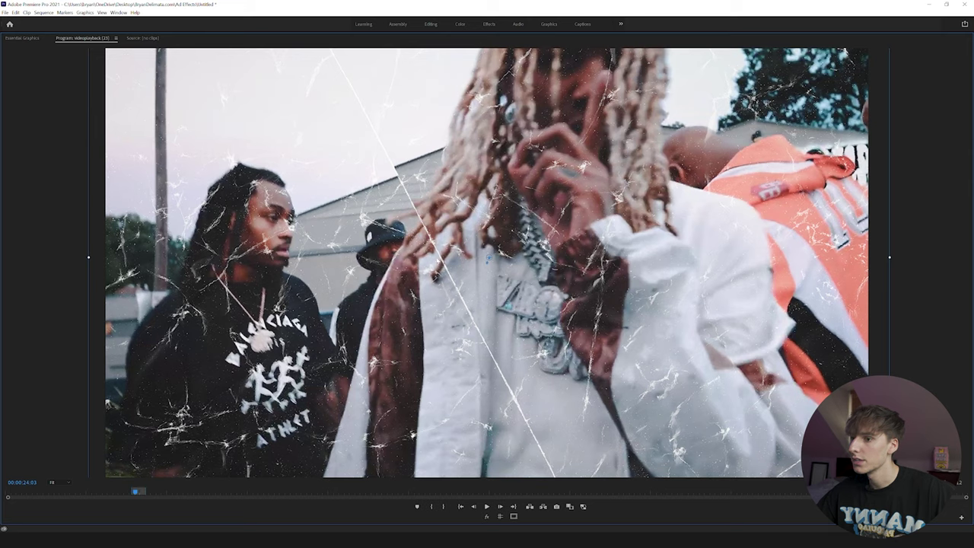
key("grave")
key("Return")
left_click_drag(516, 330, 498, 341)
key("space")
key("space")
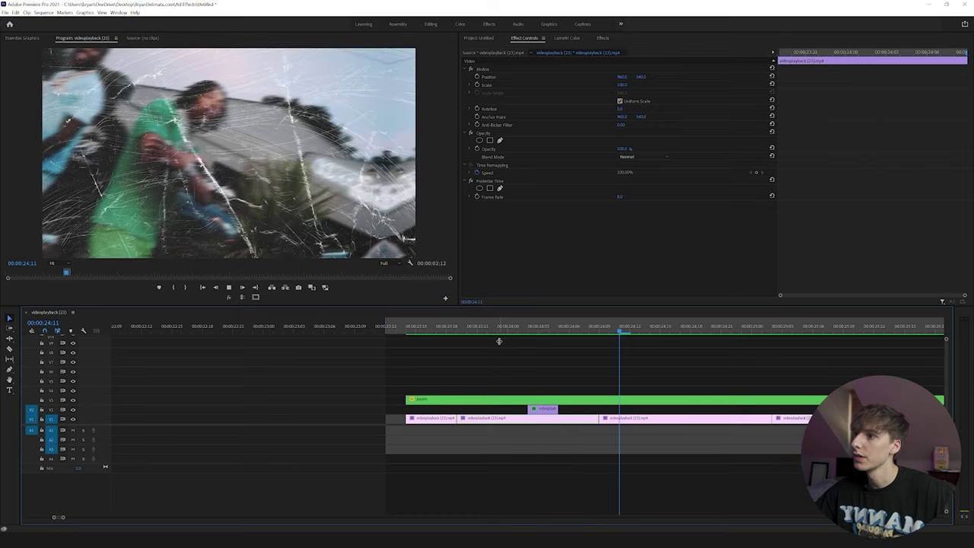
Step: Review the next clips' scratch lines and the finished example's masked splits up to 00:00:33:10, then recheck the new split
left_click_drag(580, 332, 663, 342)
key("minus")
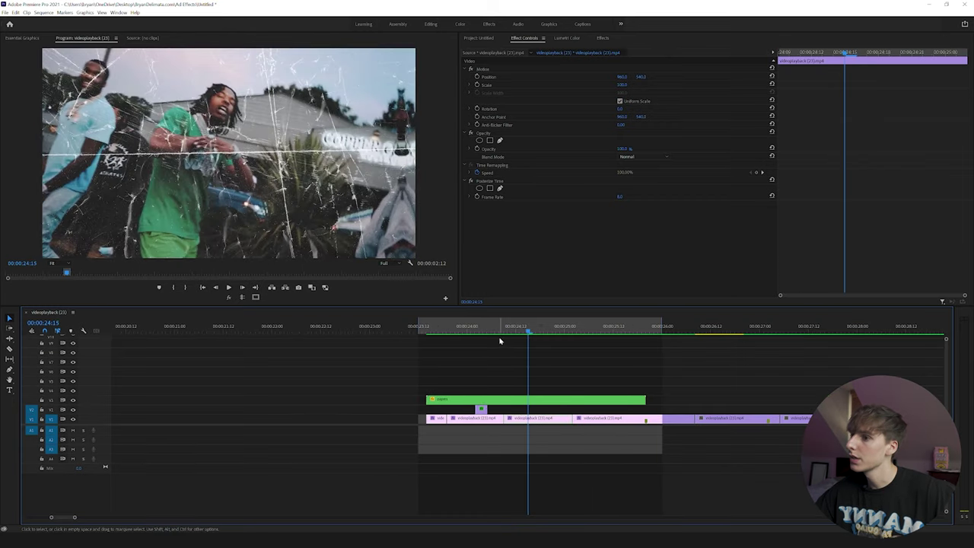
left_click_drag(531, 331, 553, 332)
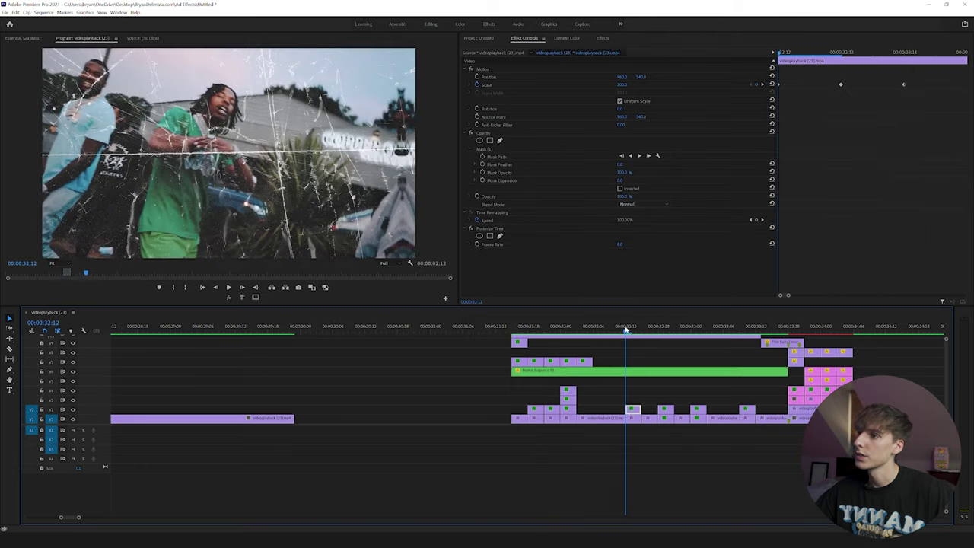
left_click_drag(625, 329, 746, 335)
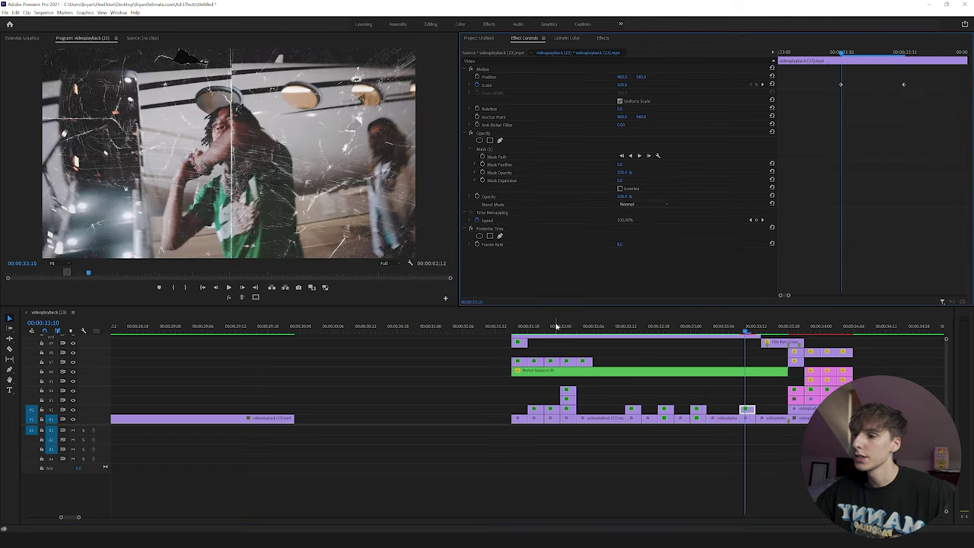
left_click_drag(79, 518, 79, 518)
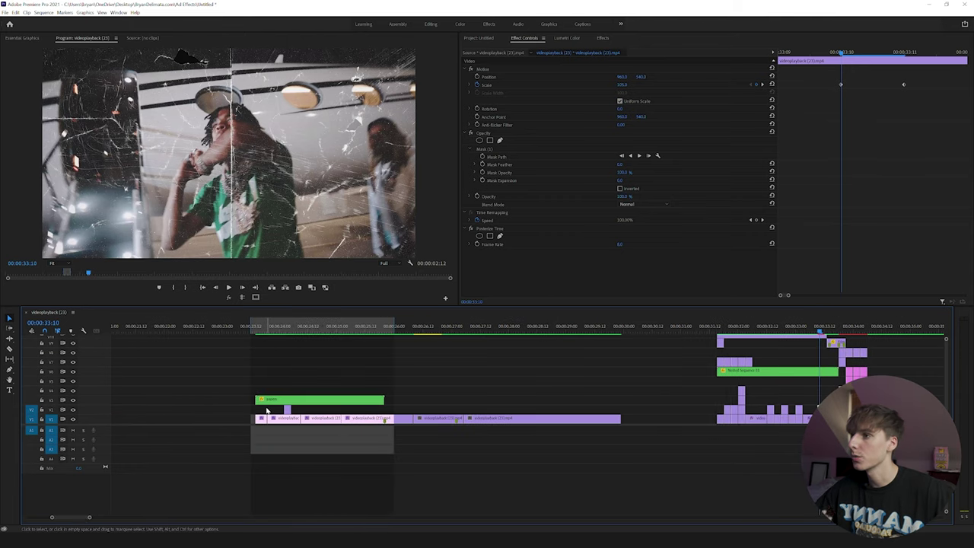
left_click(285, 332)
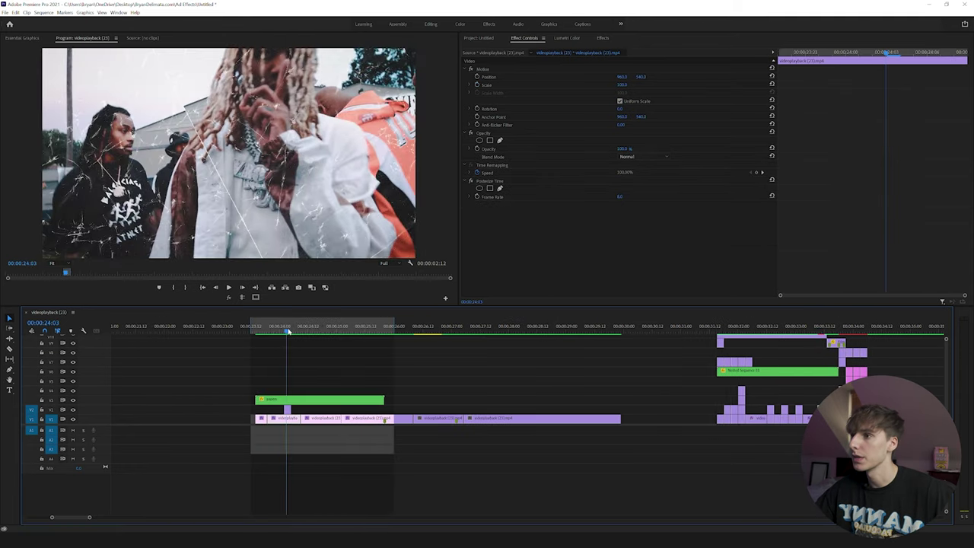
left_click_drag(284, 332, 337, 341)
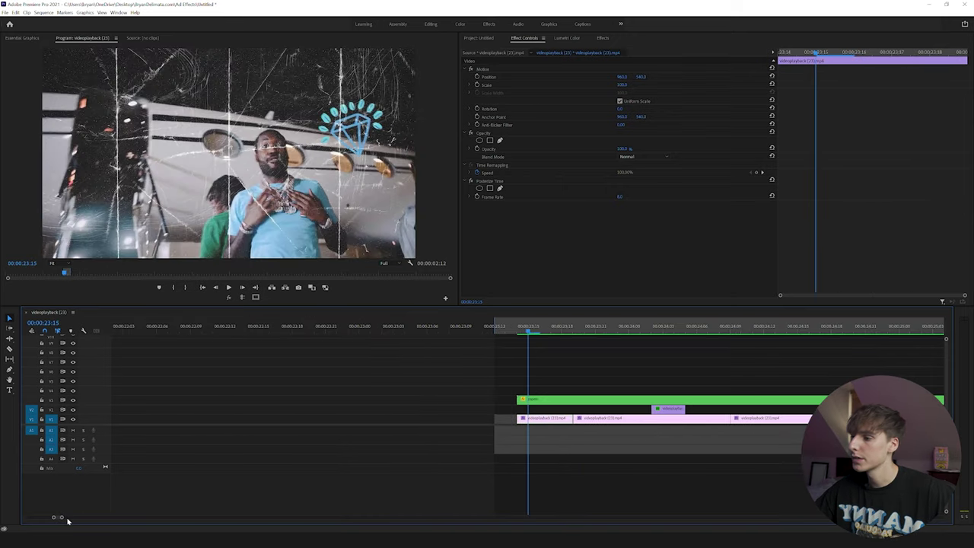
Step: Duplicate the first clip of the section onto V4 above the paper texture and trim the copy to end at 00:00:23:17
left_click_drag(63, 518, 75, 518)
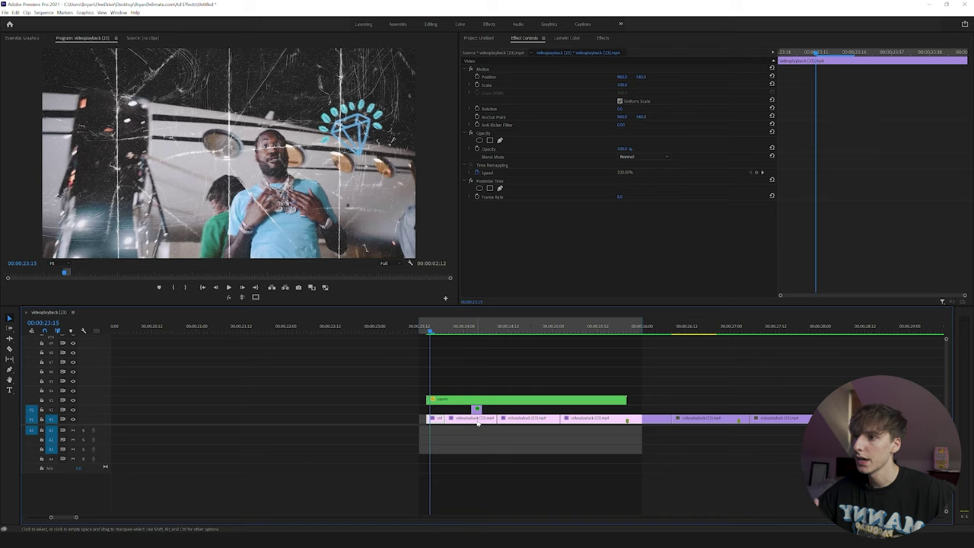
left_click(427, 332)
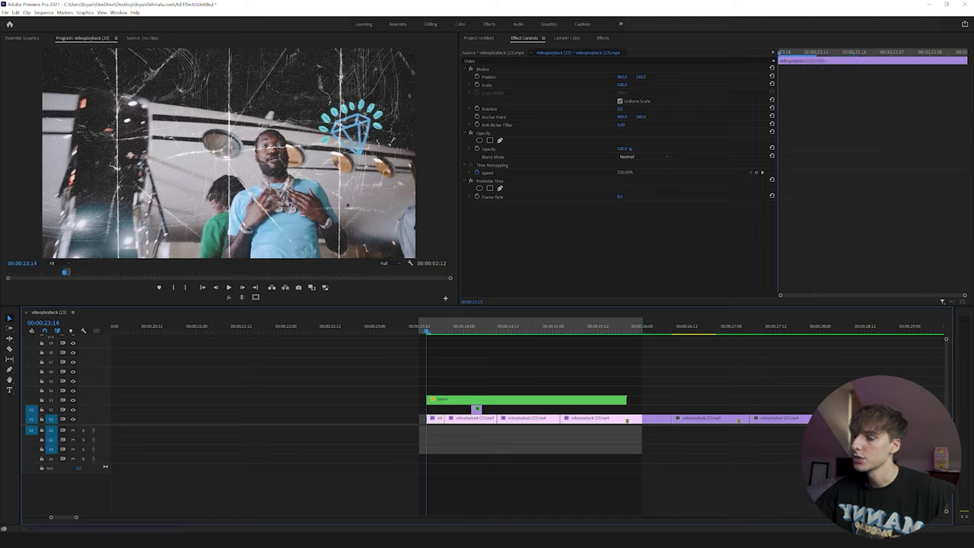
left_click_drag(76, 520, 60, 518)
left_click_drag(540, 428, 546, 395)
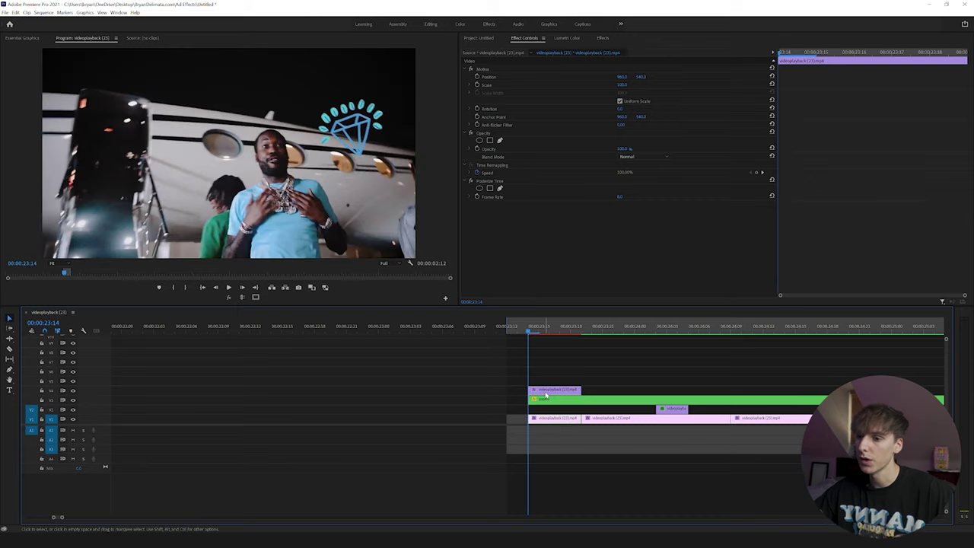
left_click(241, 288)
left_click(241, 288)
left_click(241, 289)
left_click_drag(582, 389, 561, 390)
Step: Set the V4 copy's scale to 25
left_click(620, 84)
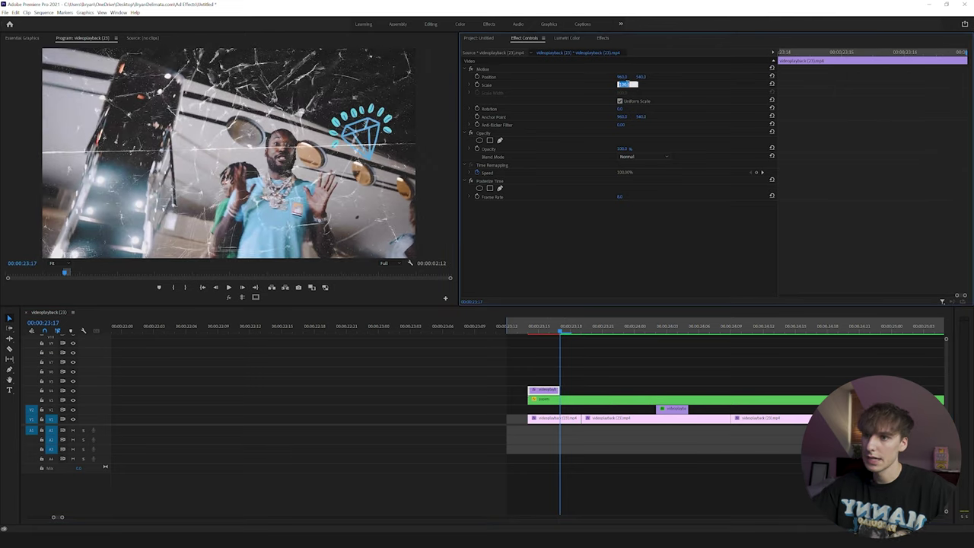
type("25")
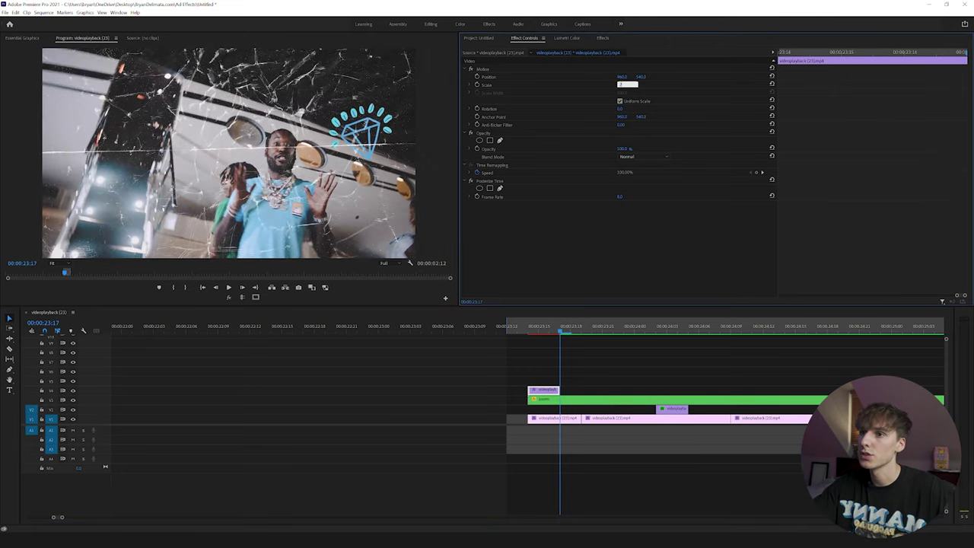
key("Return")
key("Left")
key("Left")
left_click(545, 401)
left_click(548, 391)
Step: Place the small V4 copy near the frame's upper-left corner and duplicate it onto V5, lowered to a vertical position of about 498
left_click(483, 71)
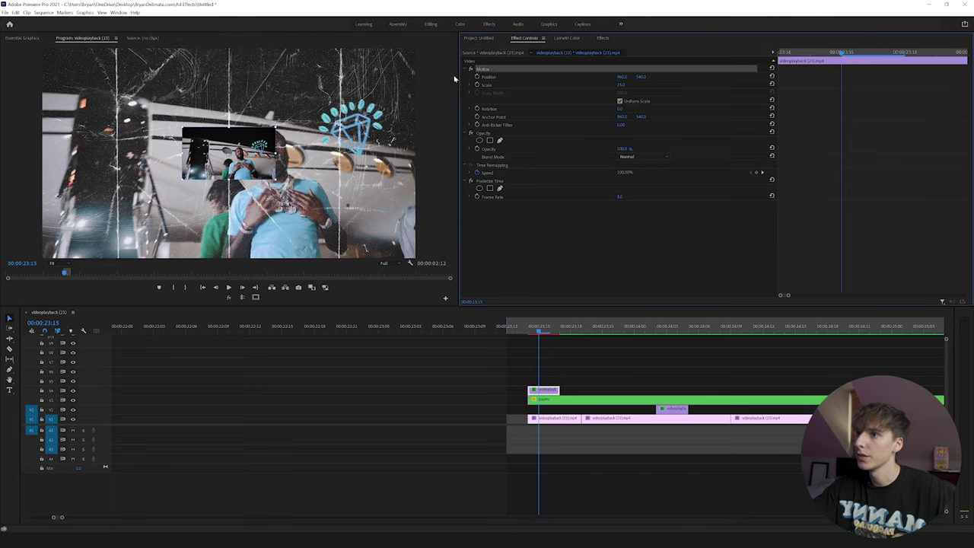
left_click_drag(257, 162, 128, 91)
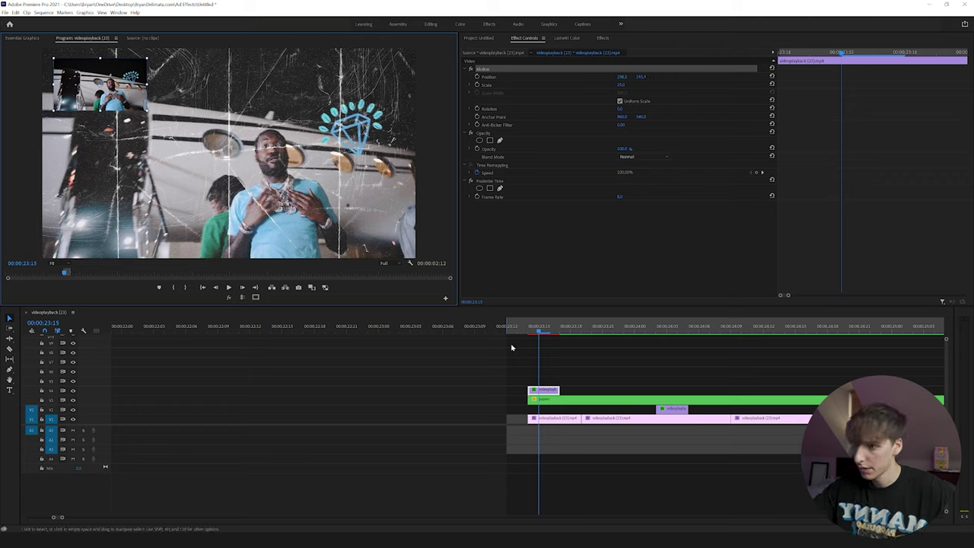
left_click_drag(541, 389, 541, 380)
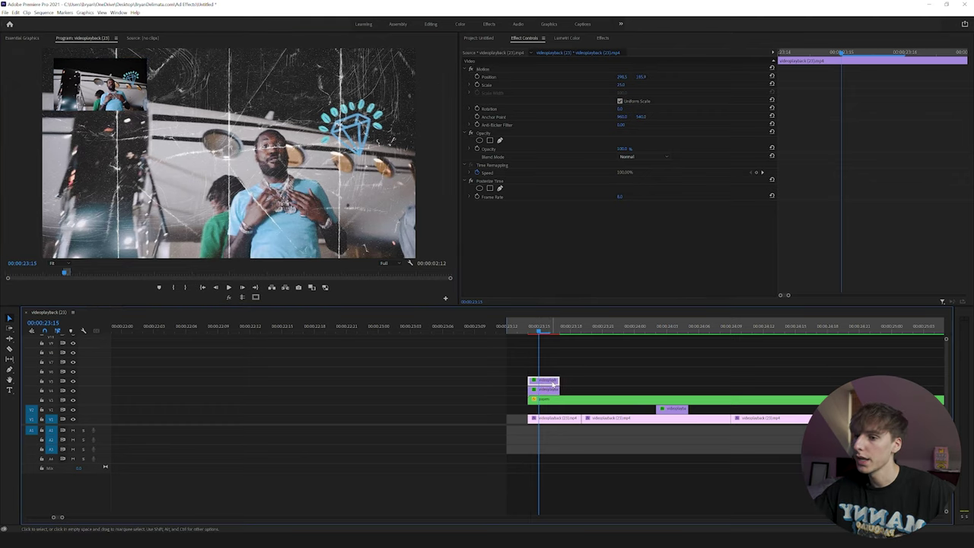
left_click_drag(641, 77, 793, 77)
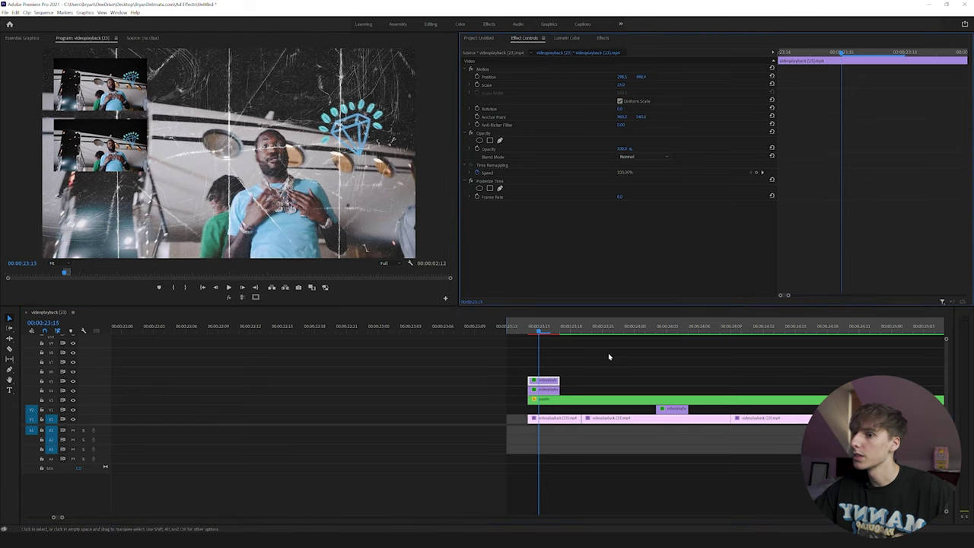
Step: Copy the first clip's remainder from 00:00:23:17 onto V4 and V5 and scale both pieces to 25
left_click_drag(538, 331, 560, 334)
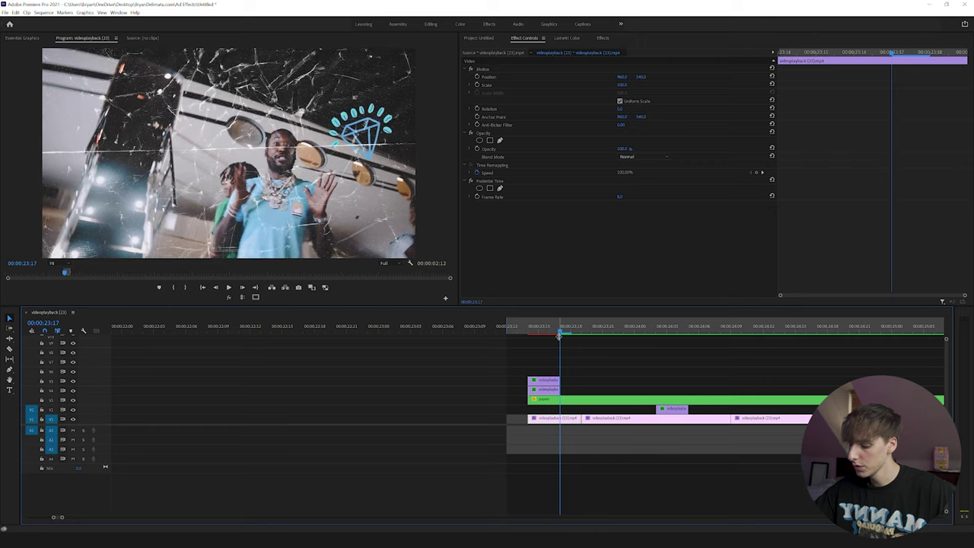
left_click_drag(567, 423, 569, 389)
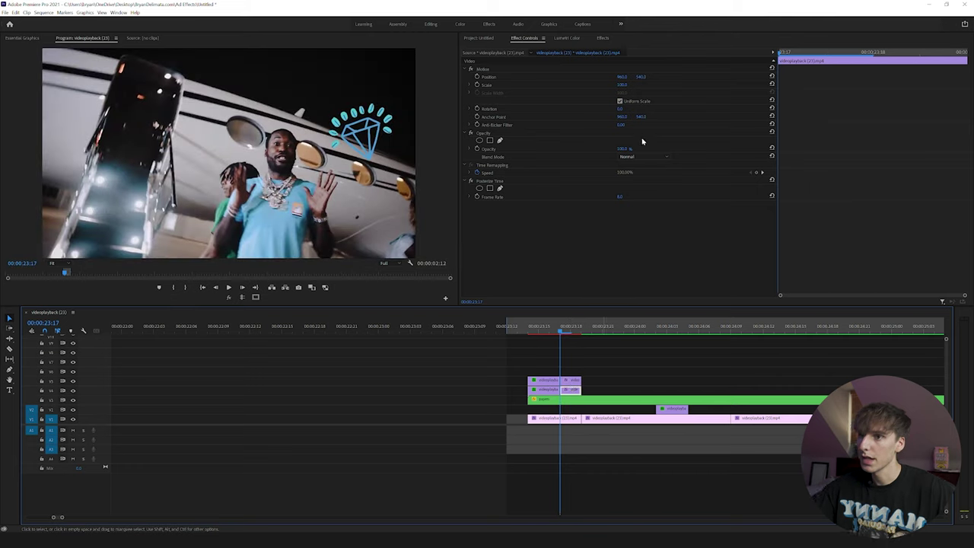
left_click(626, 85)
type("15")
left_click(675, 93)
left_click(568, 381)
key("Return")
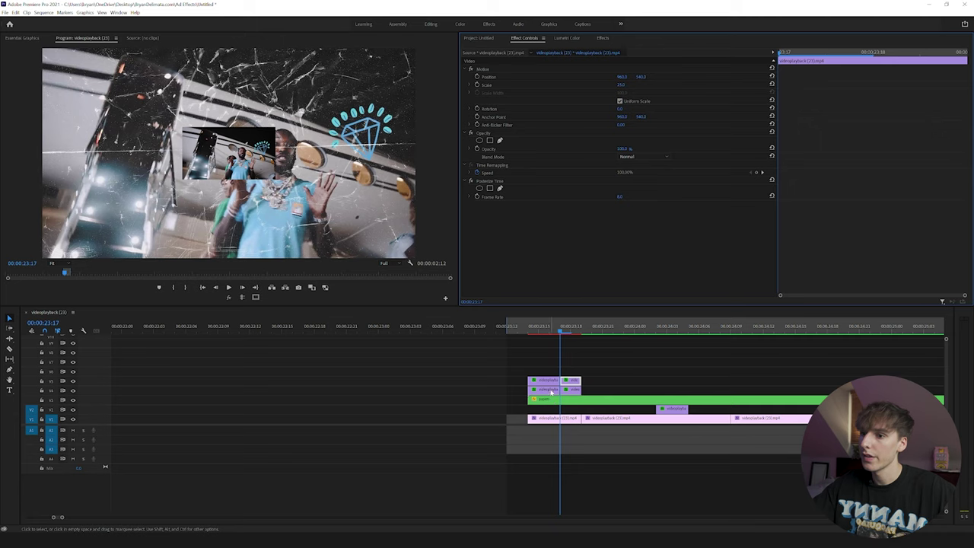
Step: Copy the Motion settings of the first V5 and V4 inserts onto the pieces that follow them on the same tracks
left_click(500, 70)
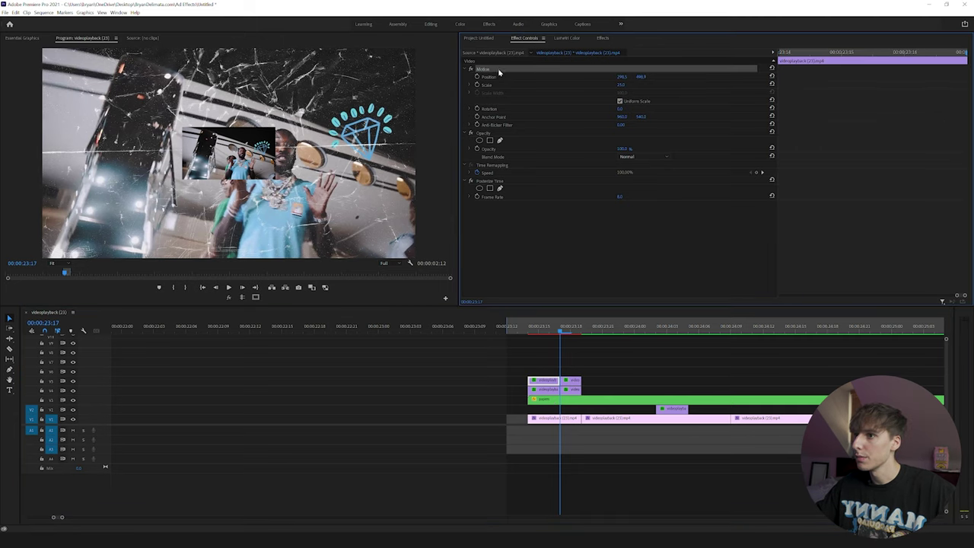
left_click(568, 382)
key("ctrl+v")
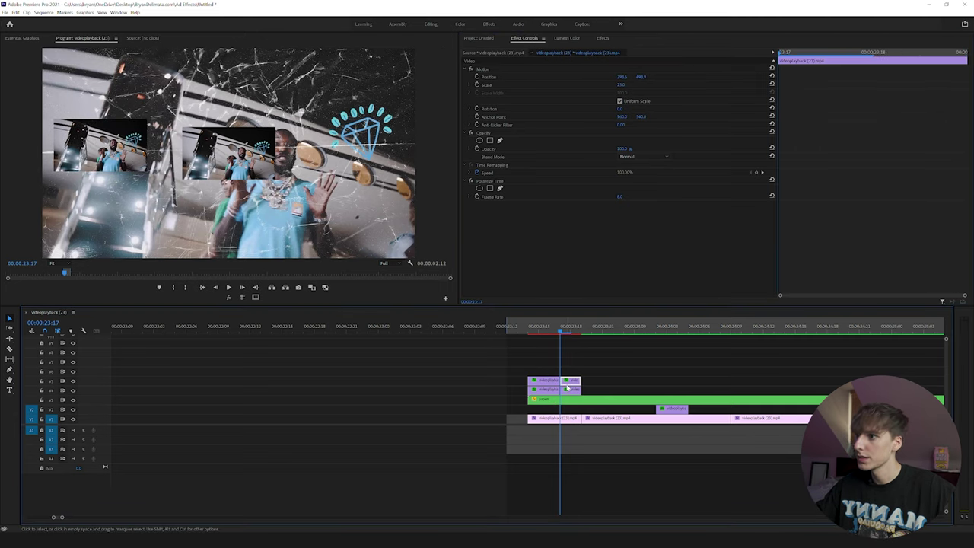
left_click(546, 390)
left_click(486, 71)
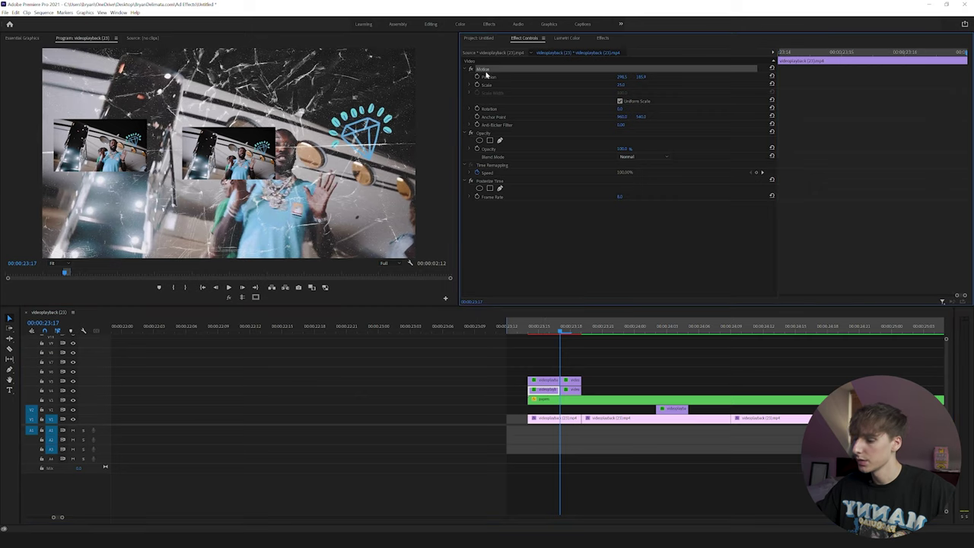
left_click(571, 390)
key("ctrl+v")
Step: Shift the second pair of inserts down the frame, the V5 one to a vertical position of 897.4 and the V4 one just above it
left_click(547, 389)
left_click_drag(539, 330, 571, 333)
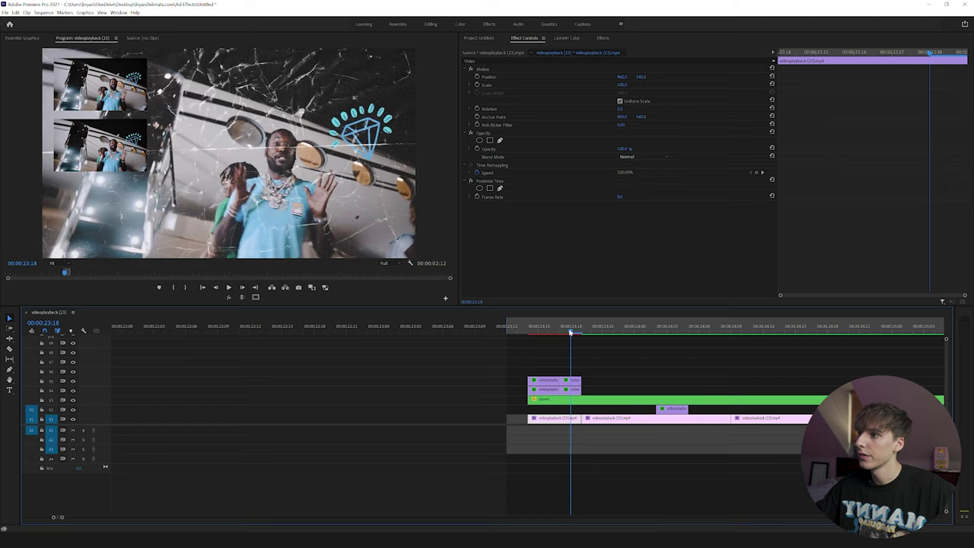
left_click(573, 381)
left_click_drag(644, 76, 697, 77)
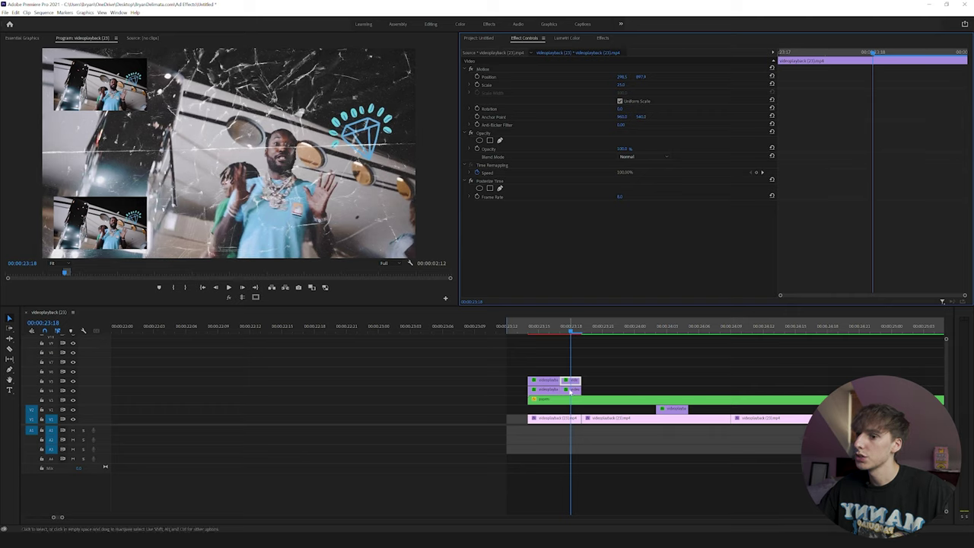
left_click(572, 390)
left_click_drag(641, 77, 696, 76)
Step: Examine the next clip, then step frame by frame through the finished example from 00:00:31:19 to study its small inserts
left_click_drag(571, 330, 609, 341)
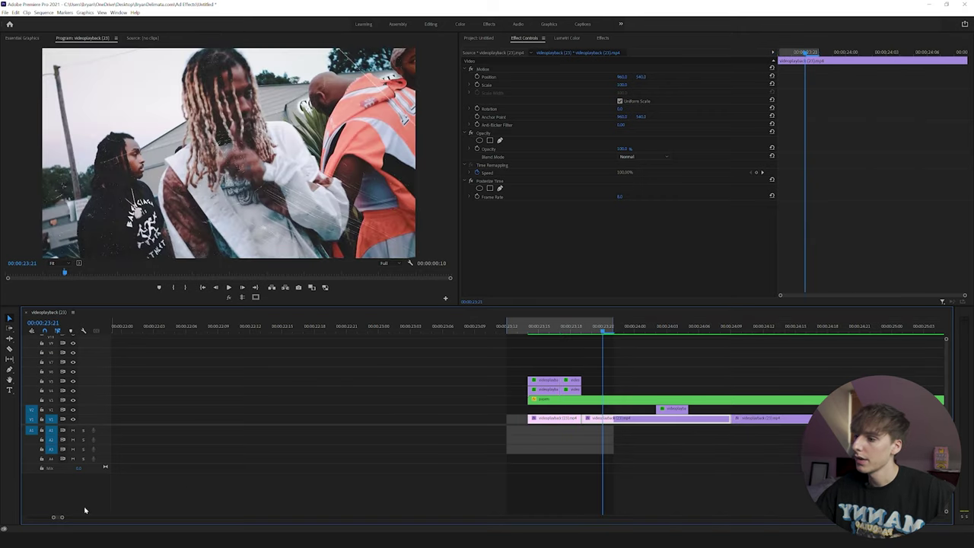
left_click_drag(61, 517, 134, 517)
left_click_drag(624, 329, 629, 329)
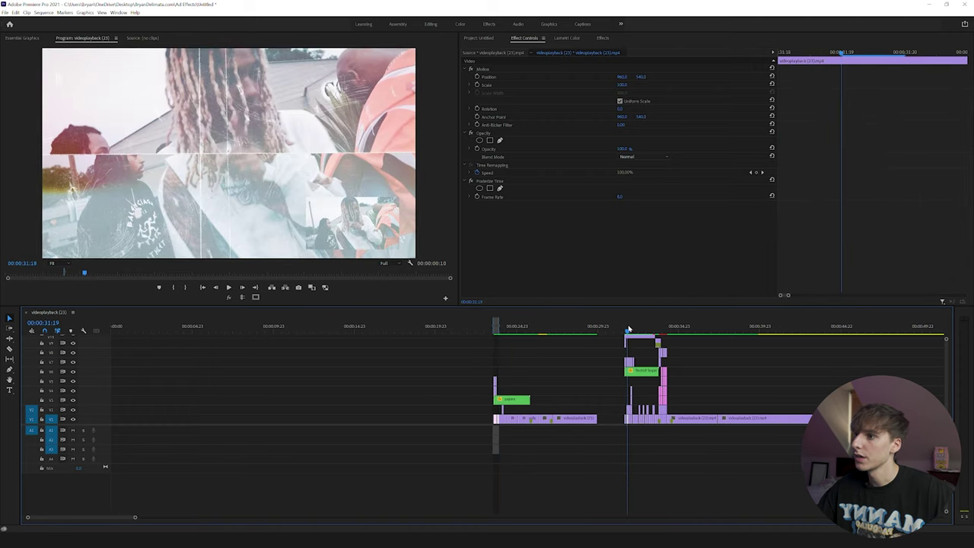
left_click(243, 288)
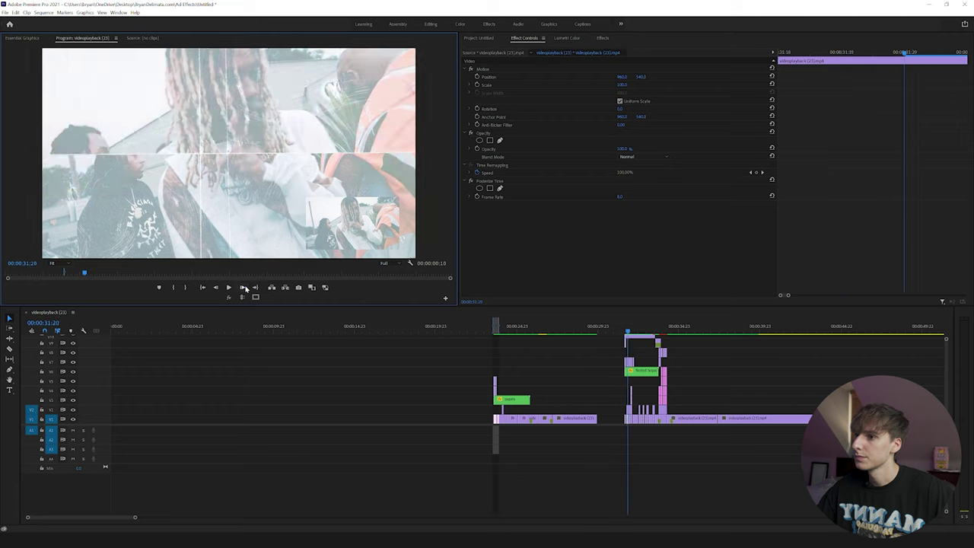
left_click(243, 288)
left_click(244, 288)
left_click(242, 288)
left_click(243, 288)
left_click(243, 287)
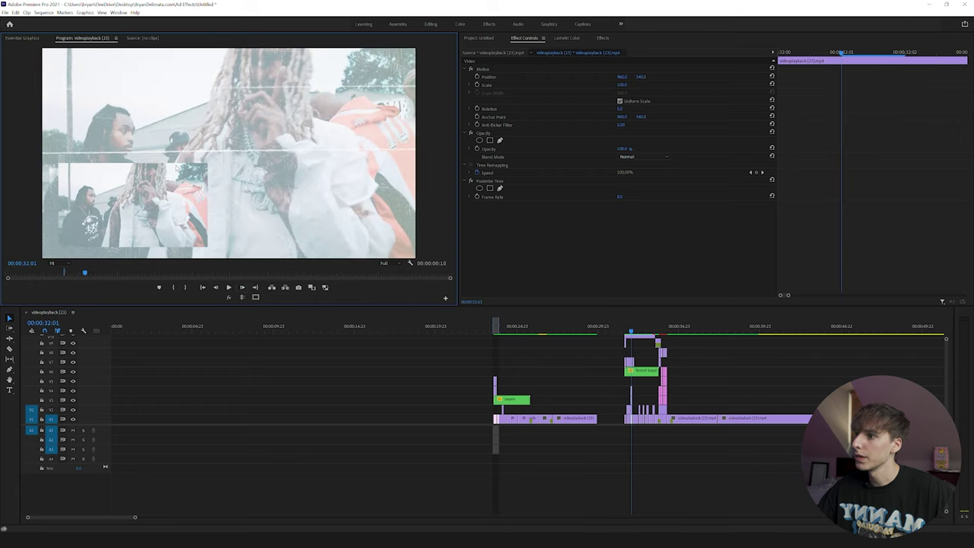
left_click(243, 287)
left_click(242, 287)
left_click(243, 288)
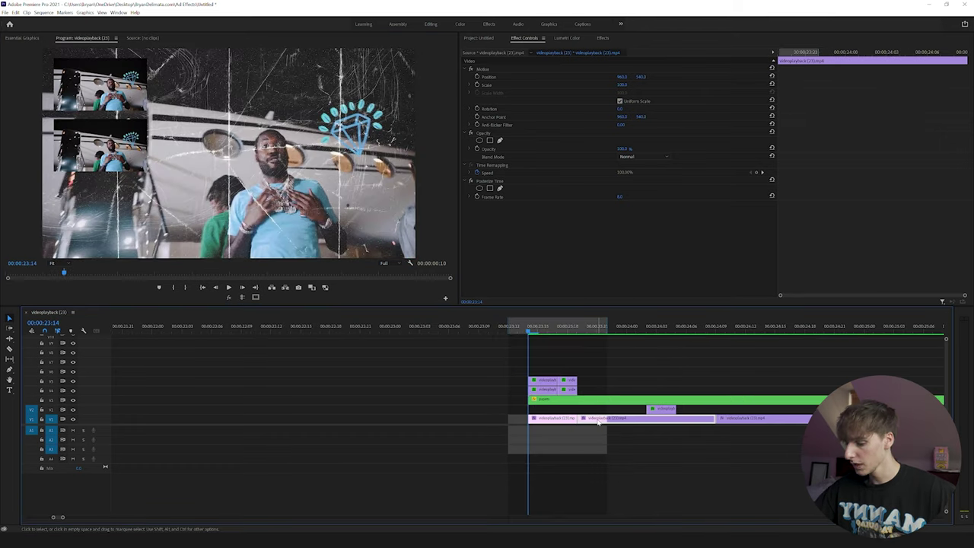
Step: Duplicate the second clip onto V4 and cut the copy so that it ends at 00:00:23:22
left_click_drag(601, 418, 596, 393)
left_click(579, 332)
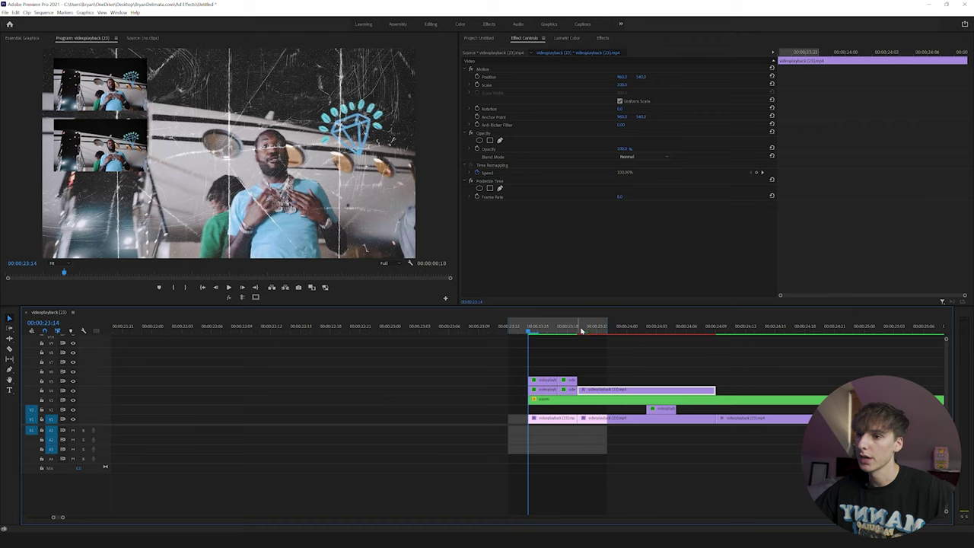
left_click(243, 288)
left_click(242, 288)
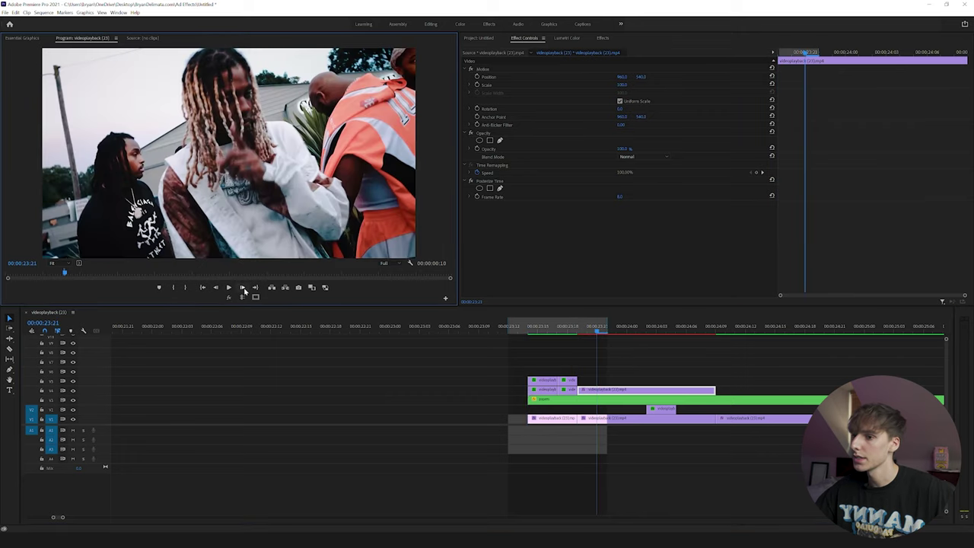
left_click(574, 332)
left_click(242, 287)
left_click(242, 288)
left_click(242, 288)
key("c")
left_click(613, 390)
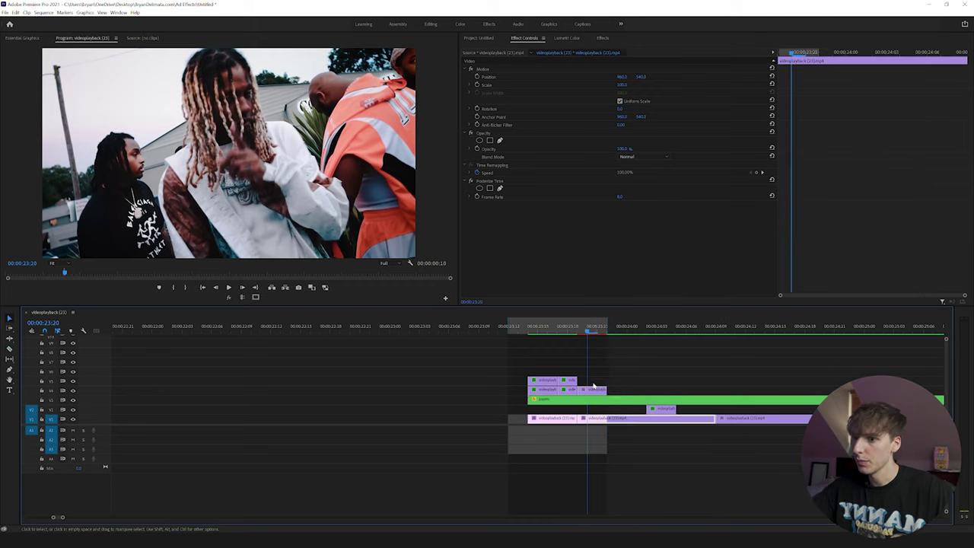
Step: Scale the second clip's V4 copy to 40 and place it near the frame's lower-left corner
left_click(594, 388)
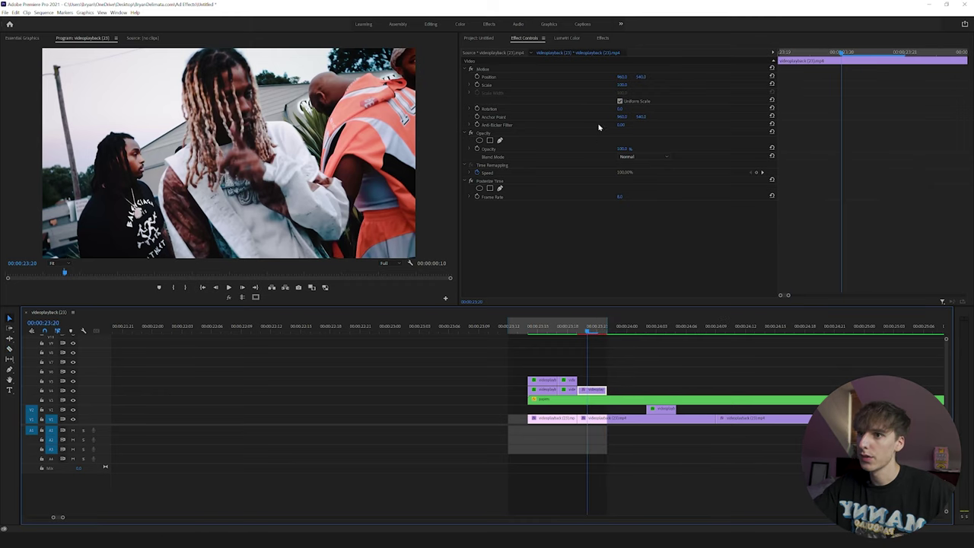
left_click(622, 85)
type("40")
key("Return")
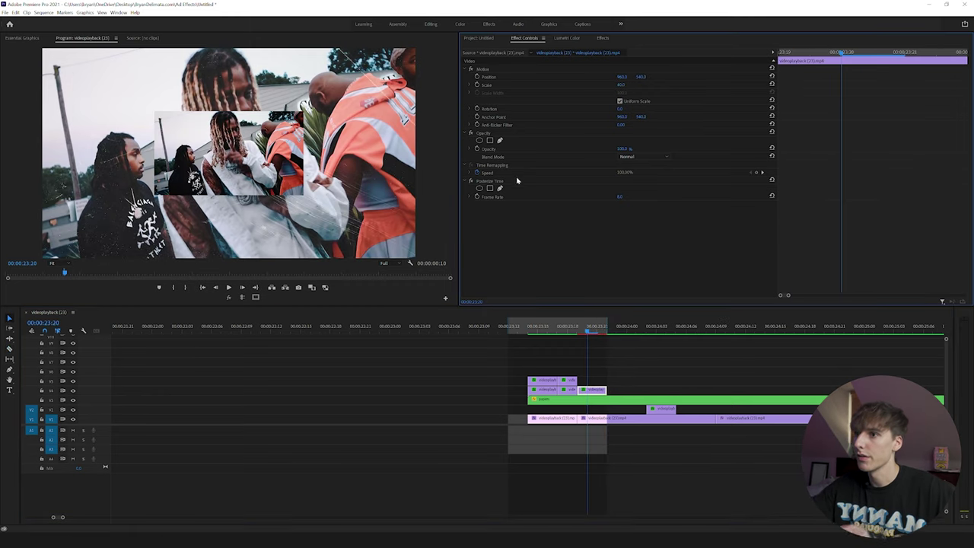
left_click(513, 73)
left_click_drag(251, 169, 146, 226)
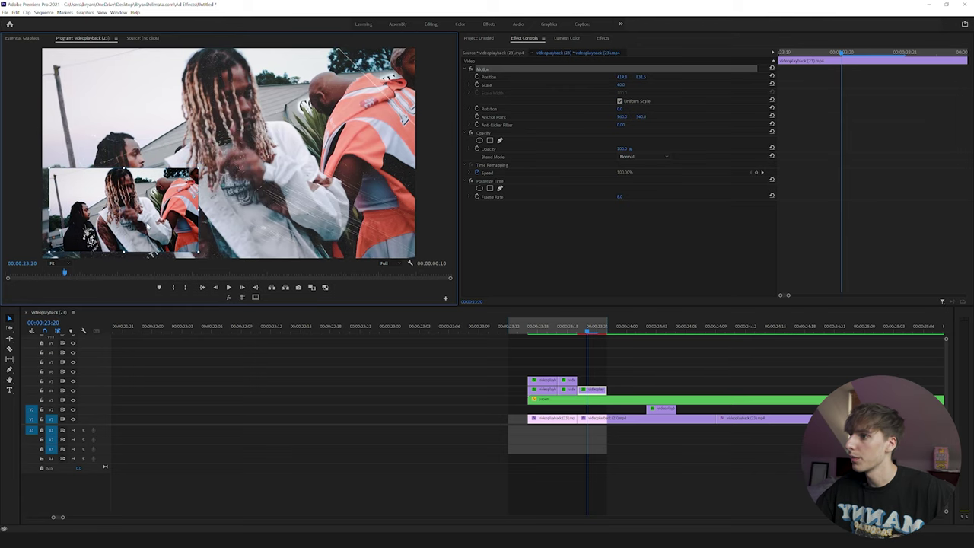
Step: Render the timeline previews and scrub from 00:00:23:14 to 00:00:23:22 to check how the inserts change position
left_click_drag(564, 334, 609, 337)
key("Return")
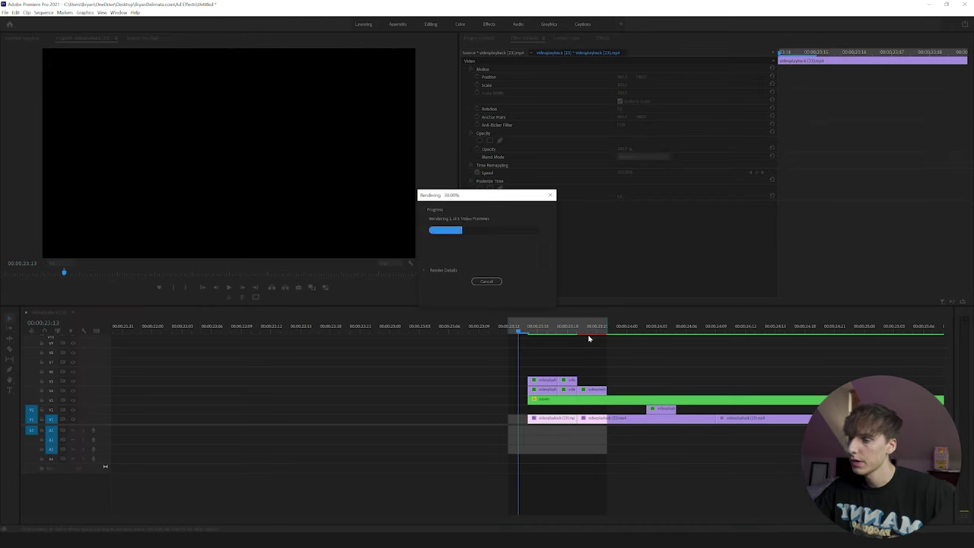
left_click(539, 332)
left_click_drag(542, 332, 609, 328)
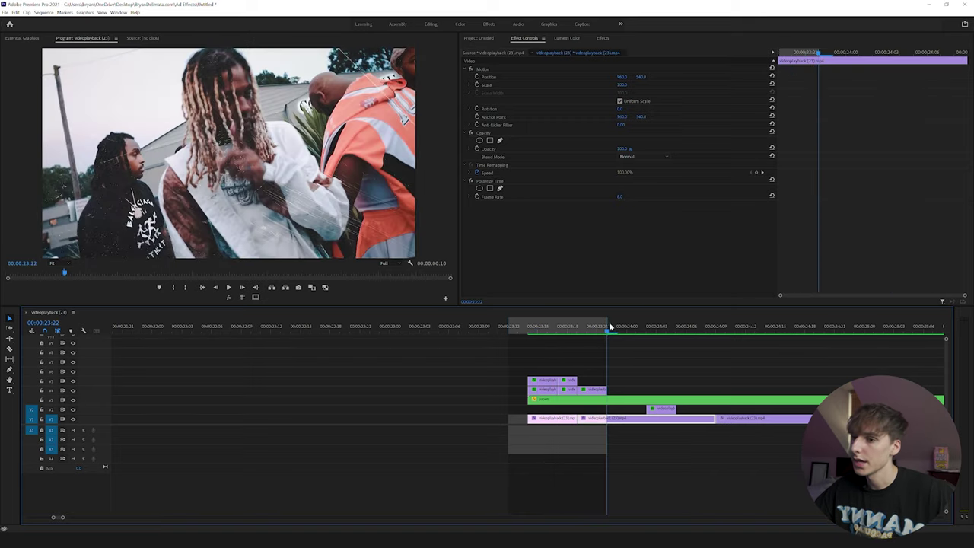
left_click_drag(611, 326, 530, 339)
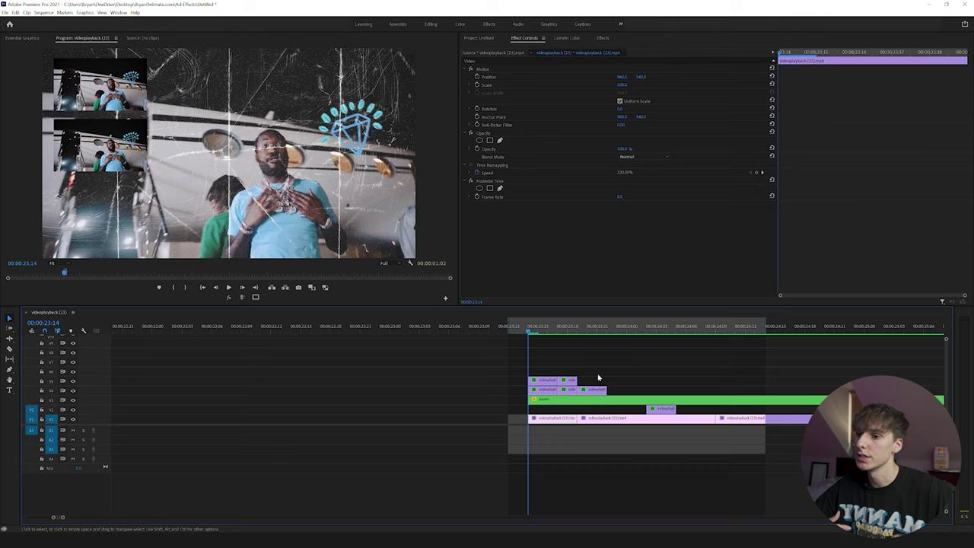
left_click_drag(527, 332, 568, 333)
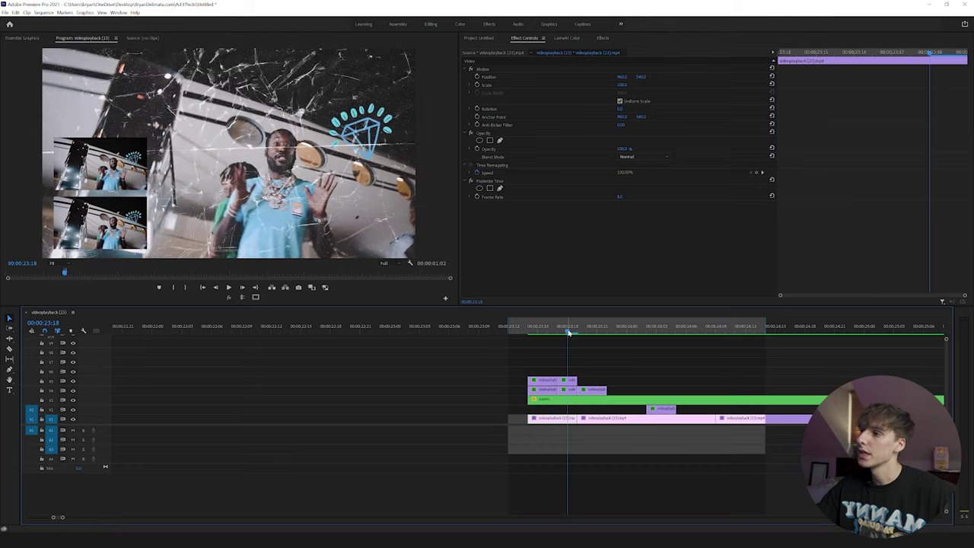
mouse_move(566, 332)
left_mouse_down()
mouse_move(540, 330)
mouse_move(577, 332)
left_mouse_up()
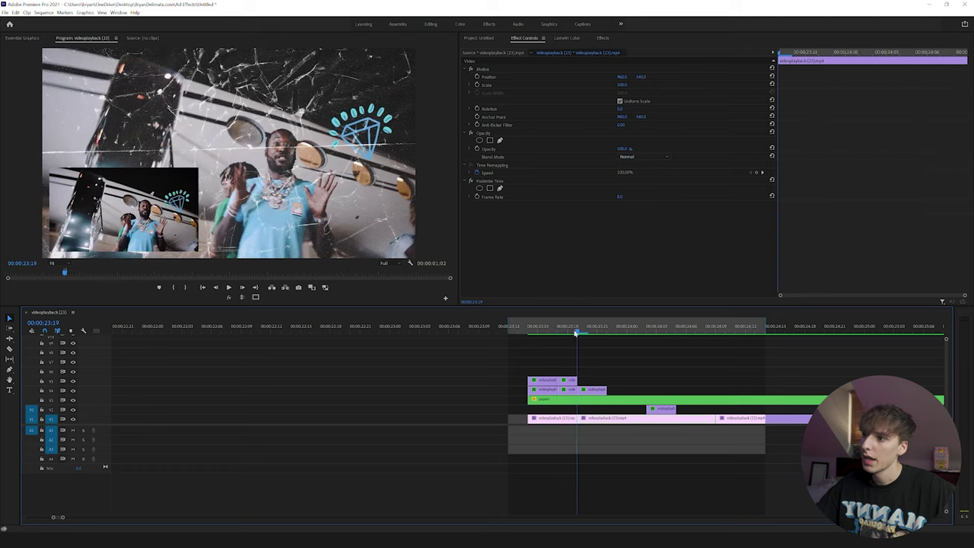
Step: Move the larger V4 insert across to a horizontal position of about 1475 in the frame's lower-right area and play back the section
left_click(593, 389)
left_click_drag(622, 76, 959, 77)
left_click_drag(731, 77, 724, 77)
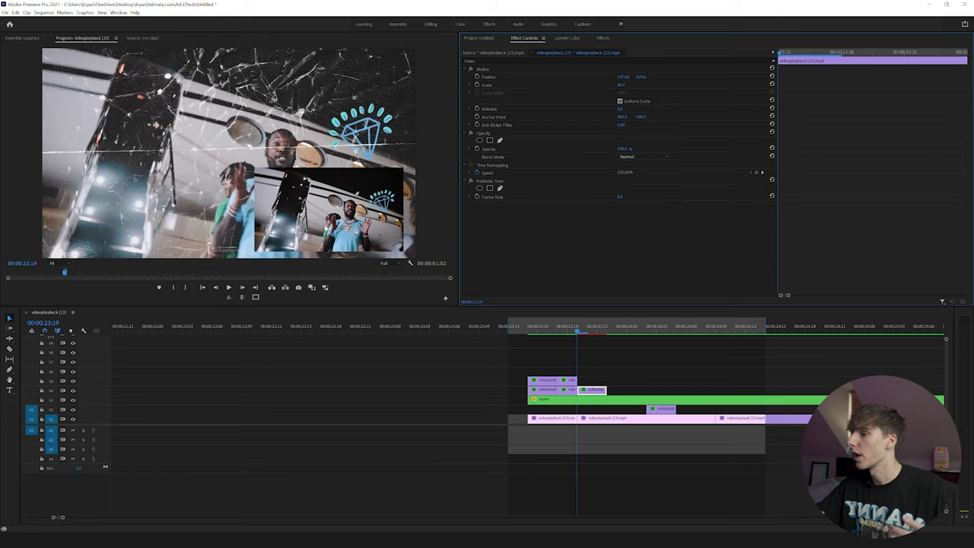
key("space")
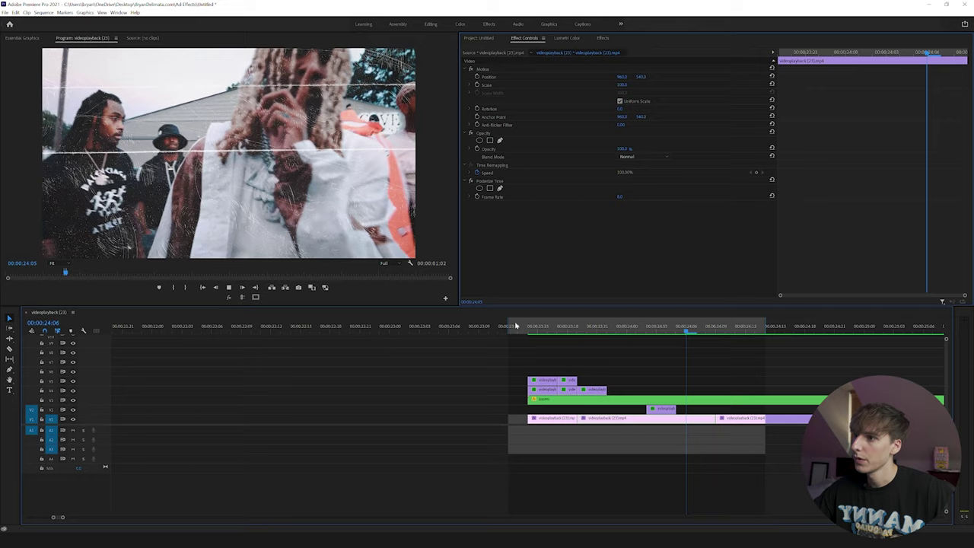
Step: Scrub the sequence to 00:00:34:04 and return to 00:00:25:18 to review the torn-paper and small-insert sections
key("space")
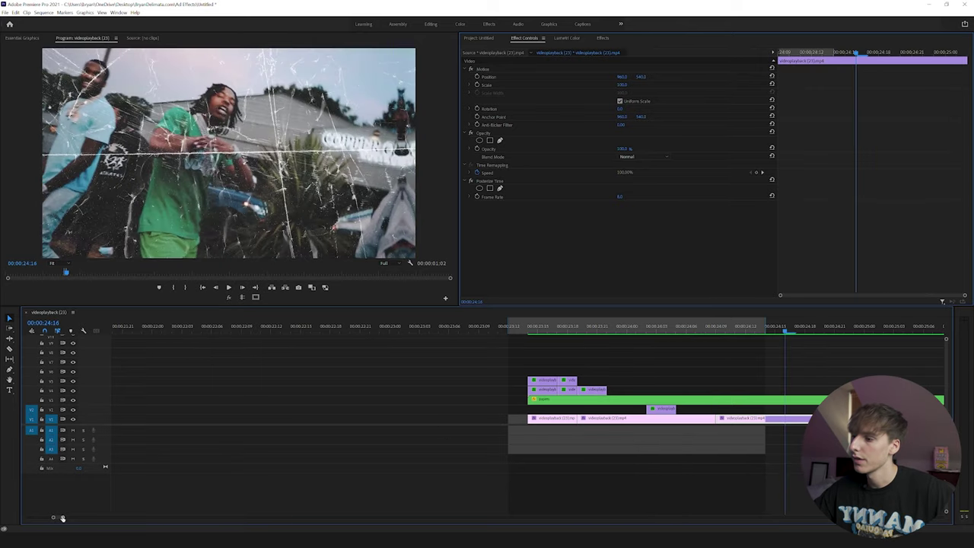
scroll(64, 517, "down", 5)
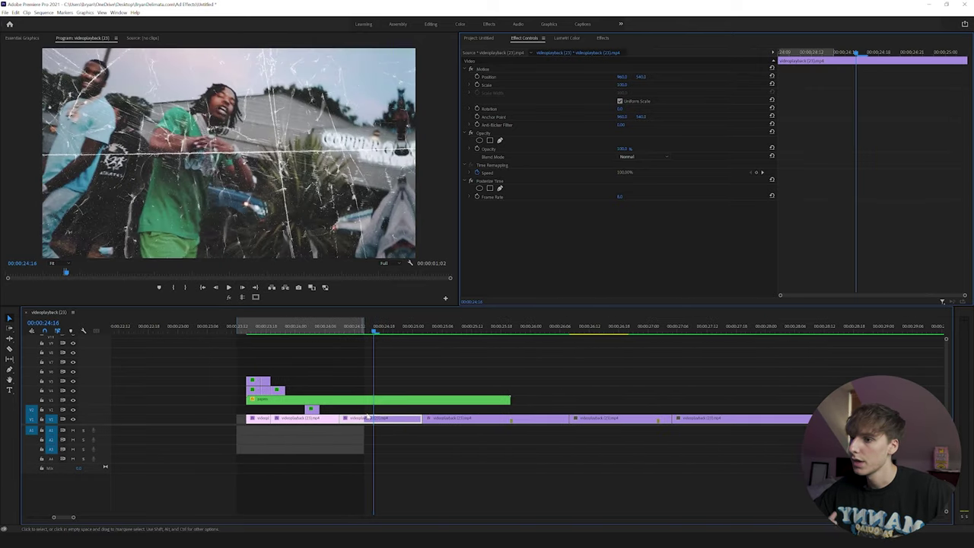
left_click_drag(513, 327, 579, 332)
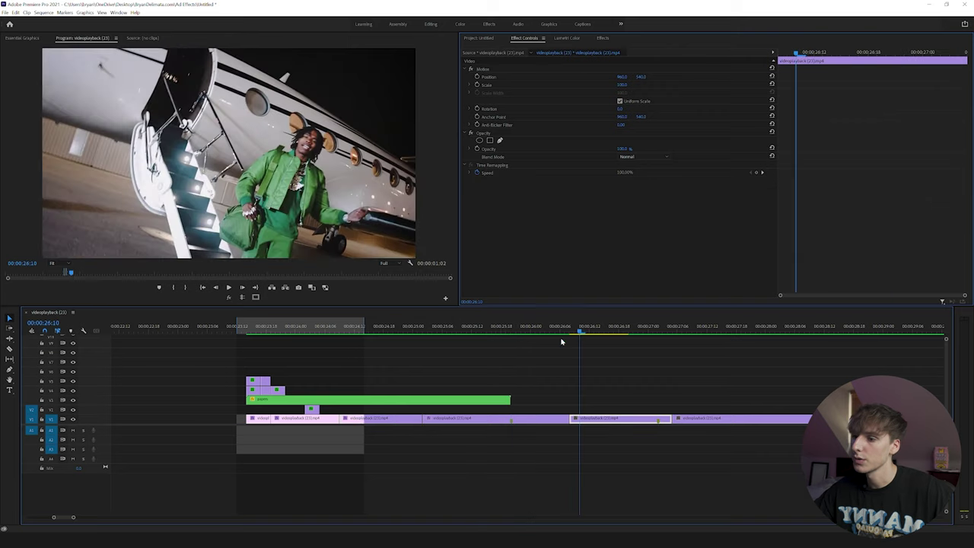
left_click_drag(73, 519, 118, 519)
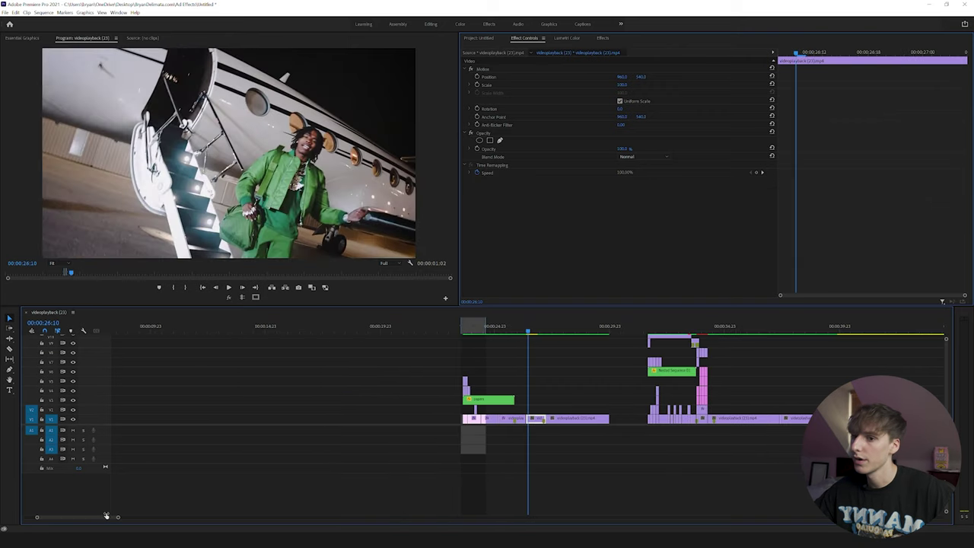
left_click(676, 327)
left_click_drag(677, 327, 706, 328)
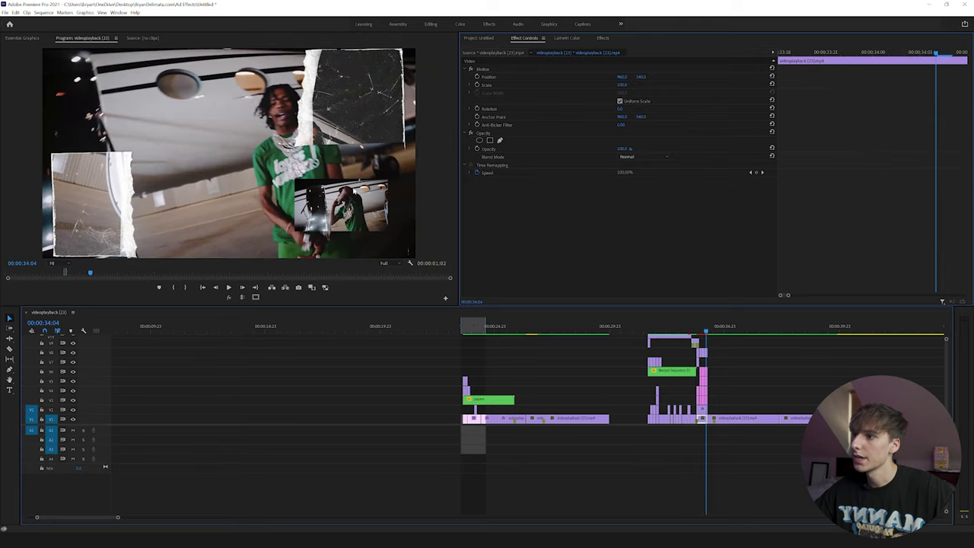
left_click(513, 327)
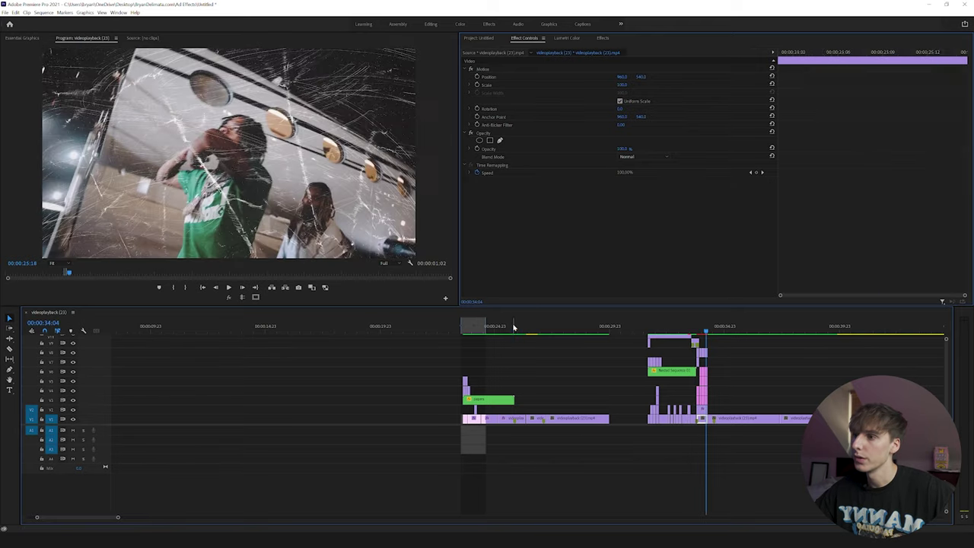
left_click_drag(118, 519, 76, 520)
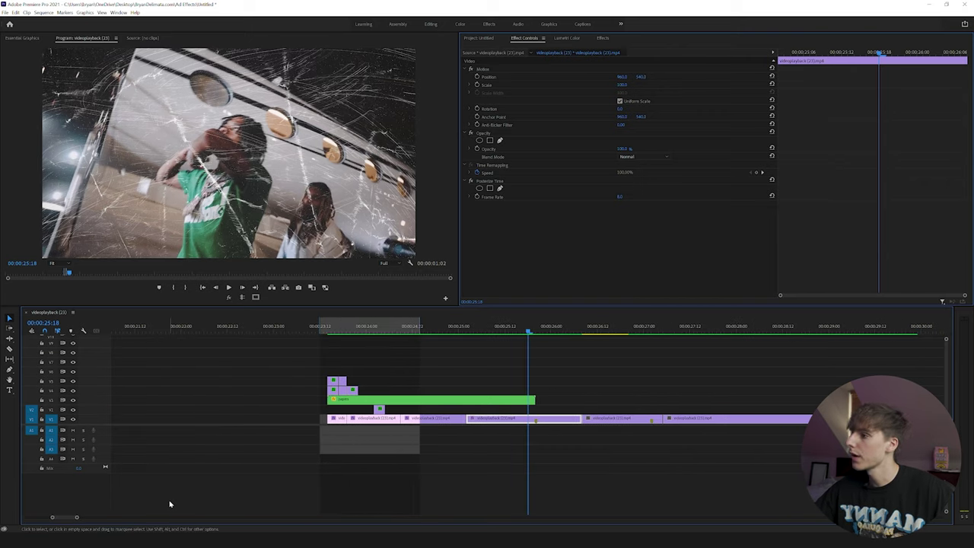
Step: Place blackrip8.png on V3 from 00:00:25:20 to the end of the clip beneath and scale it to frame size
left_click(536, 331)
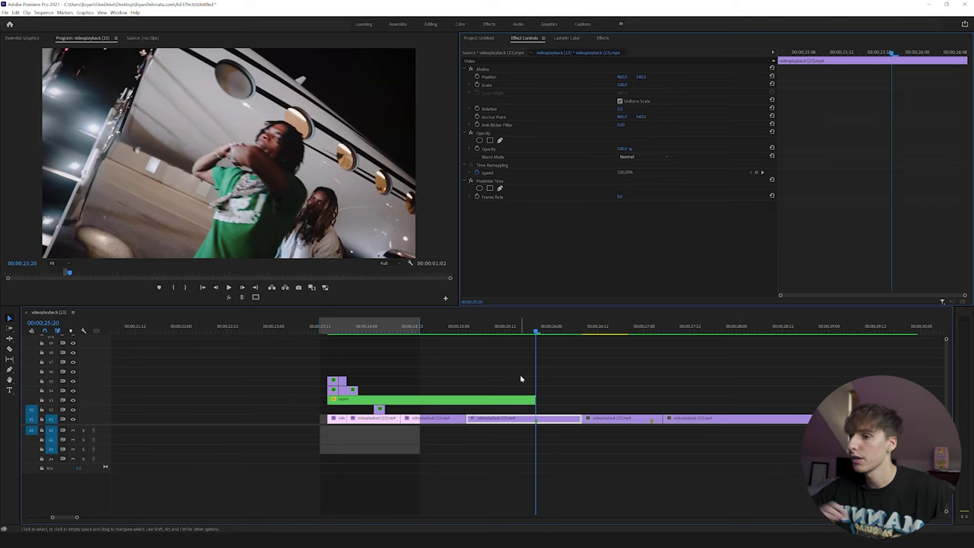
key("=")
left_click(479, 38)
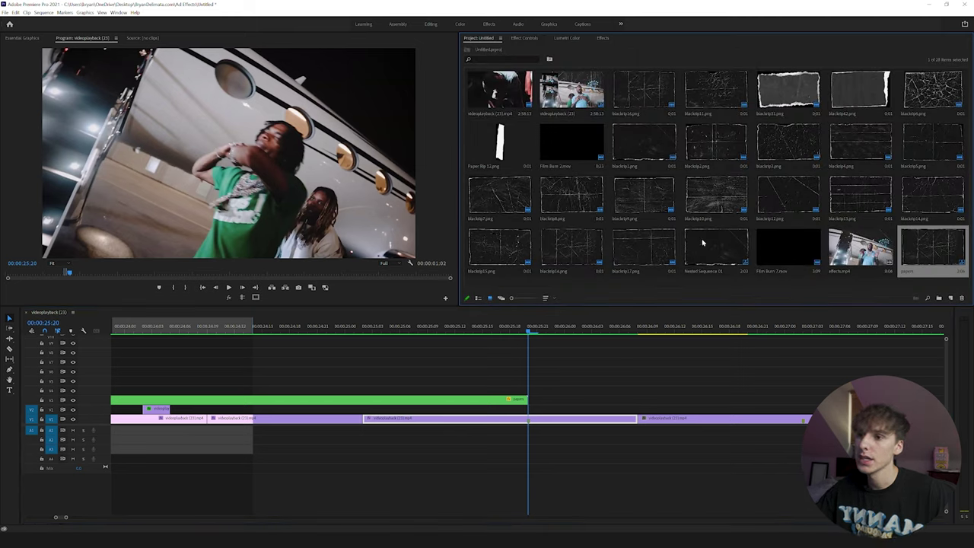
left_click_drag(564, 204, 636, 400)
right_click(614, 402)
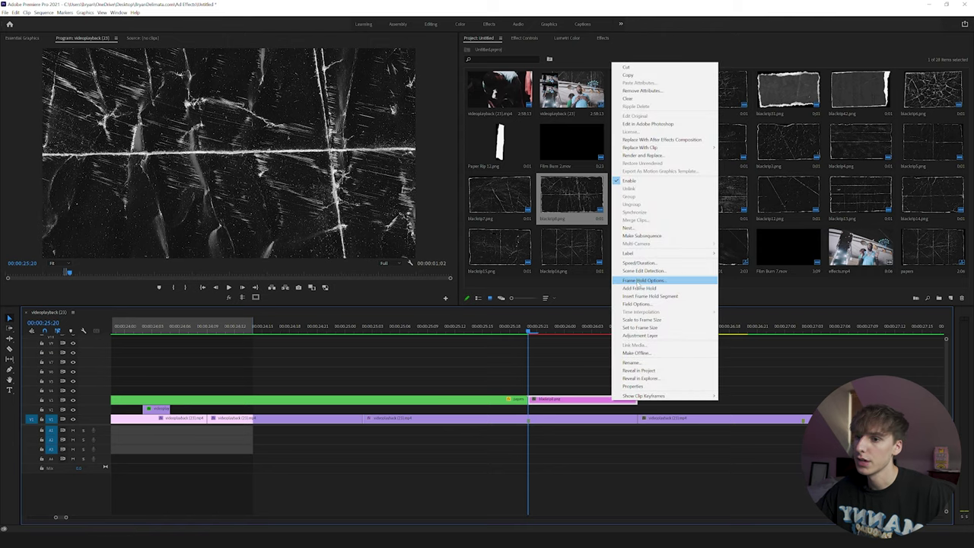
left_click(642, 320)
Step: Set the blackrip8.png texture's blend mode to Screen
left_click(525, 38)
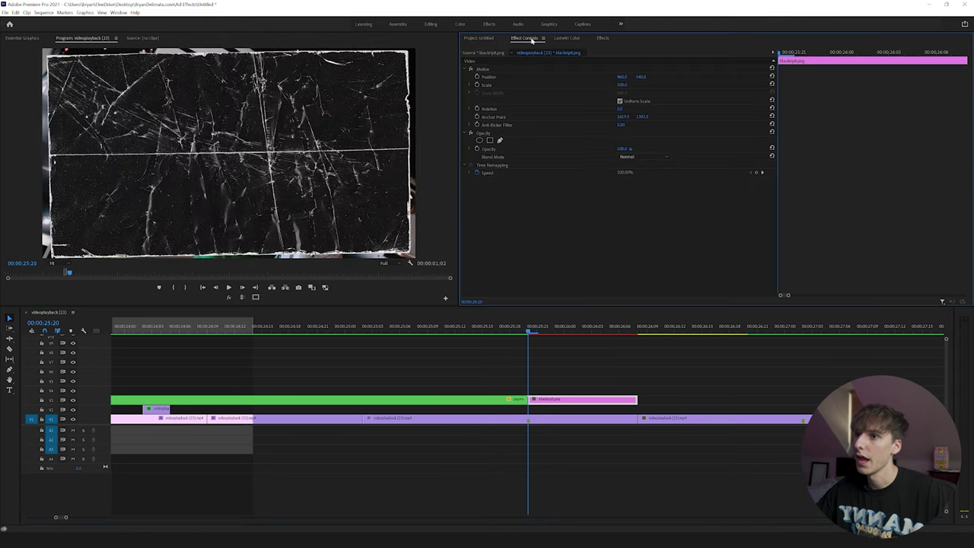
left_click(627, 157)
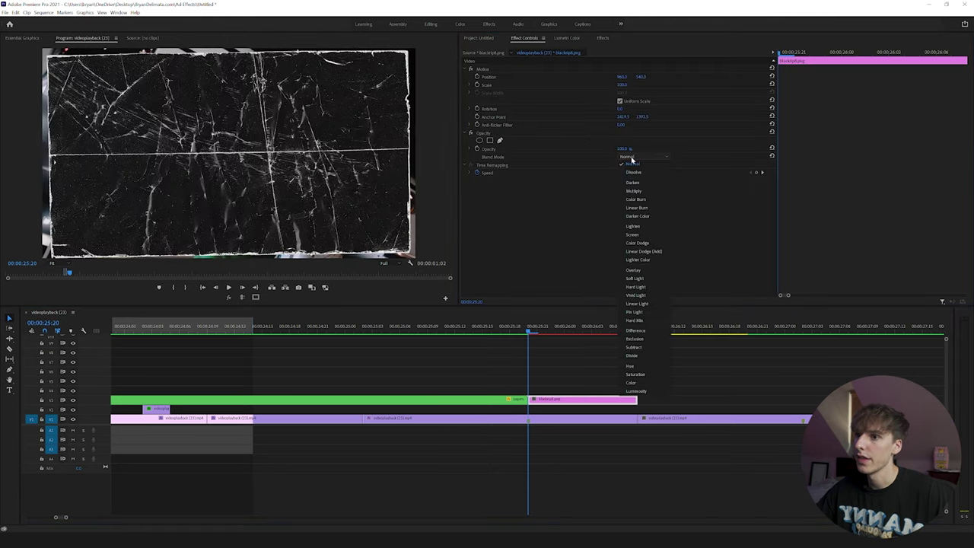
left_click(632, 230)
mouse_move(529, 330)
left_mouse_down()
mouse_move(635, 344)
mouse_move(611, 356)
mouse_move(654, 346)
mouse_move(529, 339)
left_mouse_up()
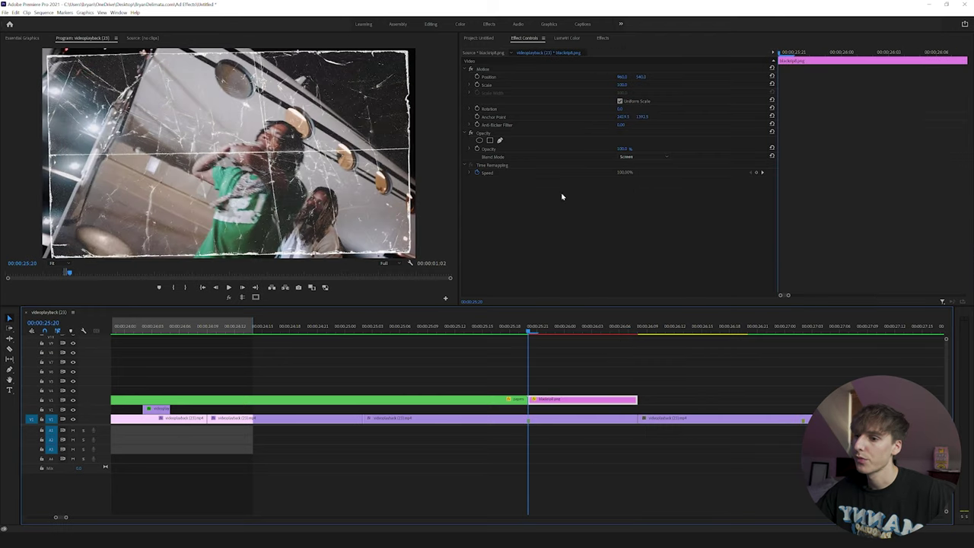
Step: Apply the Crop effect to the blackrip8.png texture on V3
left_click(604, 38)
double_click(513, 47)
type("CROP")
left_click_drag(509, 105, 545, 403)
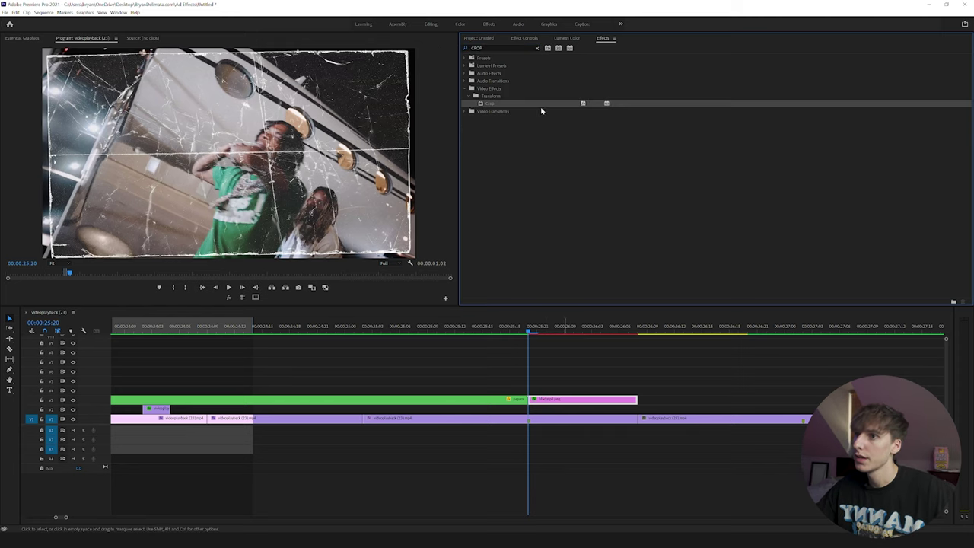
left_click(518, 39)
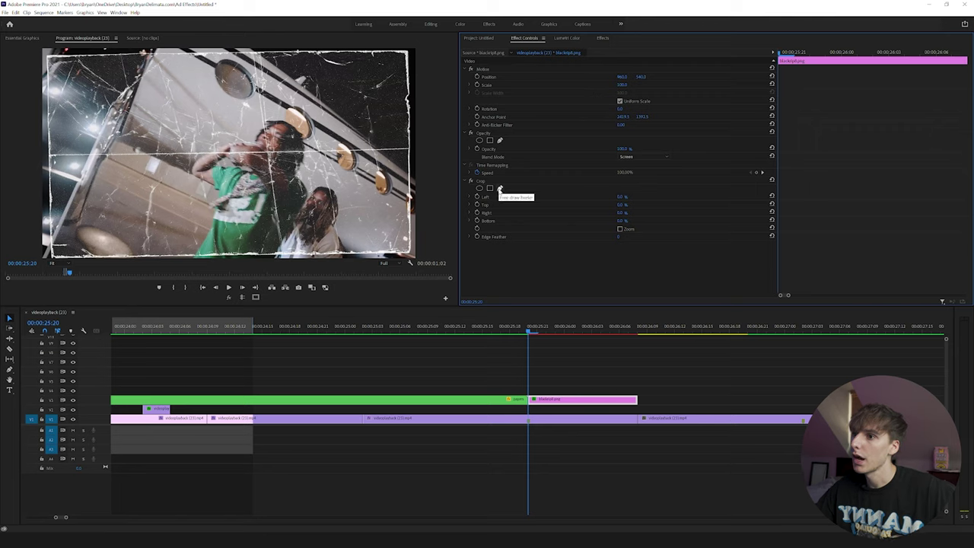
Step: Cut away the texture's upper-left section with a scratch-aligned four-point Crop mask, using Mask Feather 0 and Left 100%
left_click(500, 189)
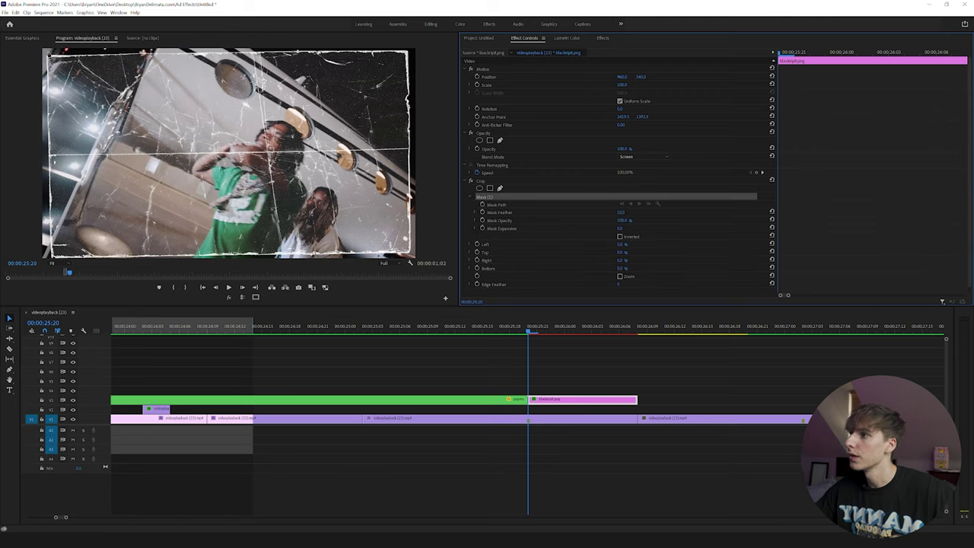
left_click(112, 51)
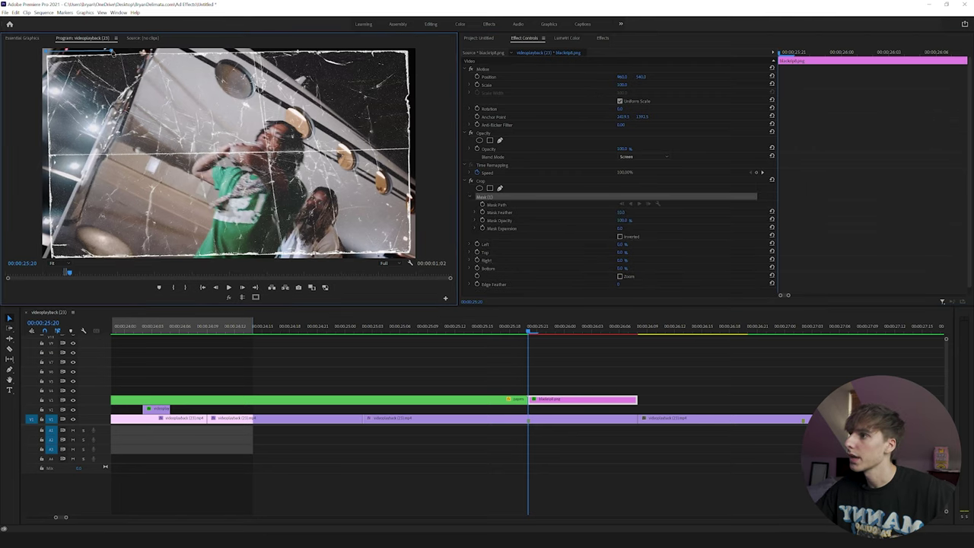
left_click(114, 157)
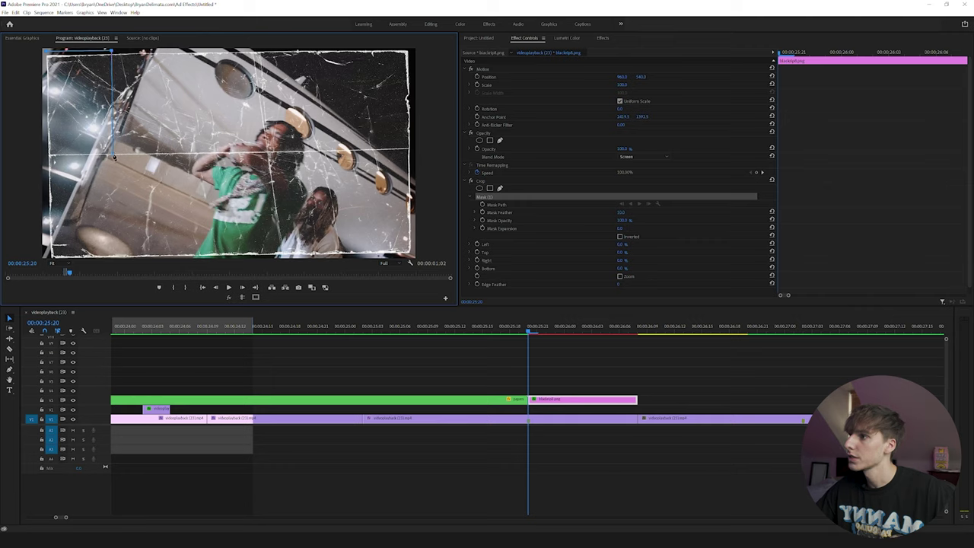
left_click(49, 159)
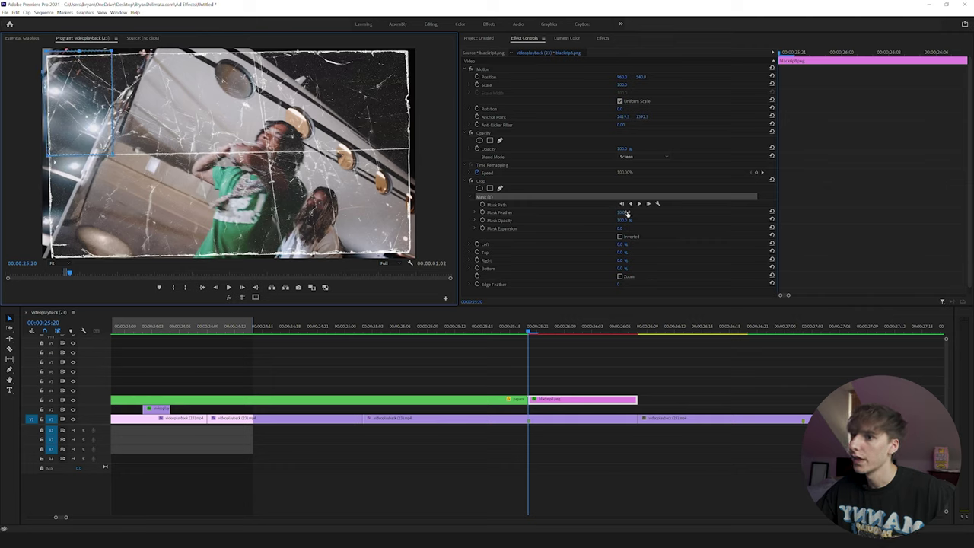
left_click_drag(625, 213, 631, 244)
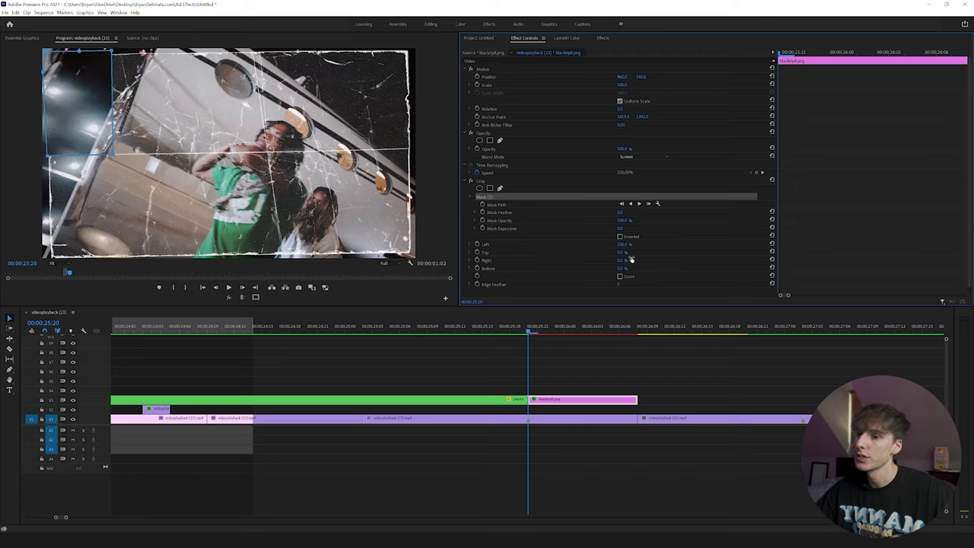
left_click(659, 239)
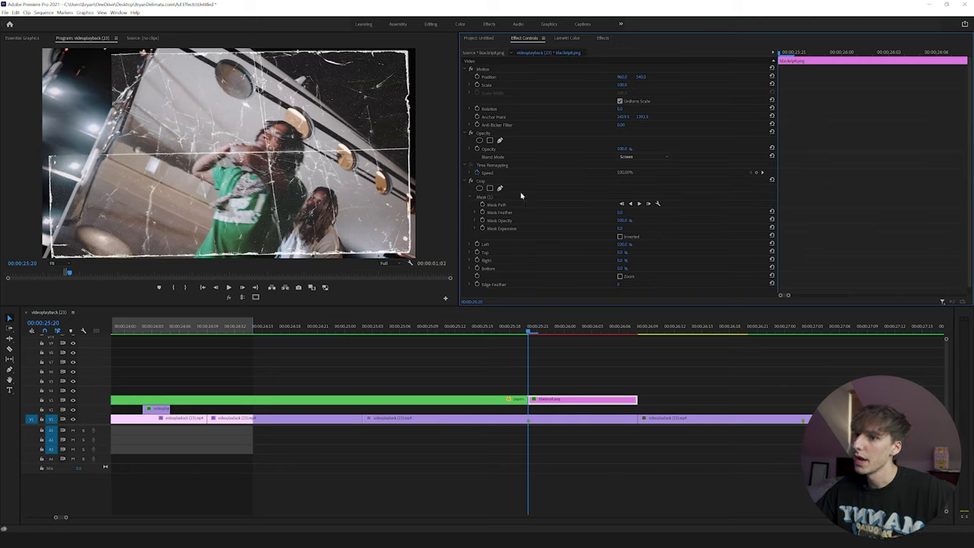
Step: Add a second four-point Crop mask with Mask Feather 0 around the texture's lower-right section and set Left to 100%
left_click(491, 189)
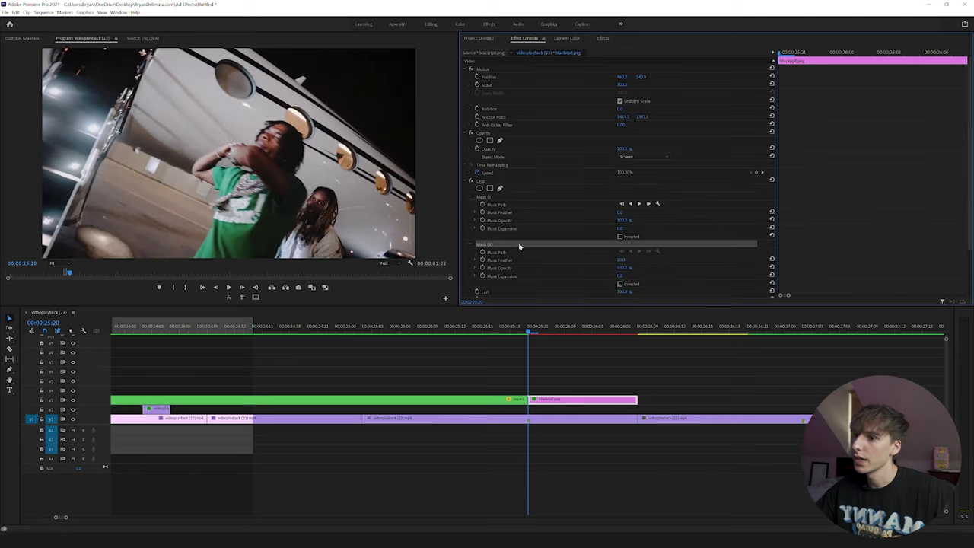
scroll(639, 248, "down", 1)
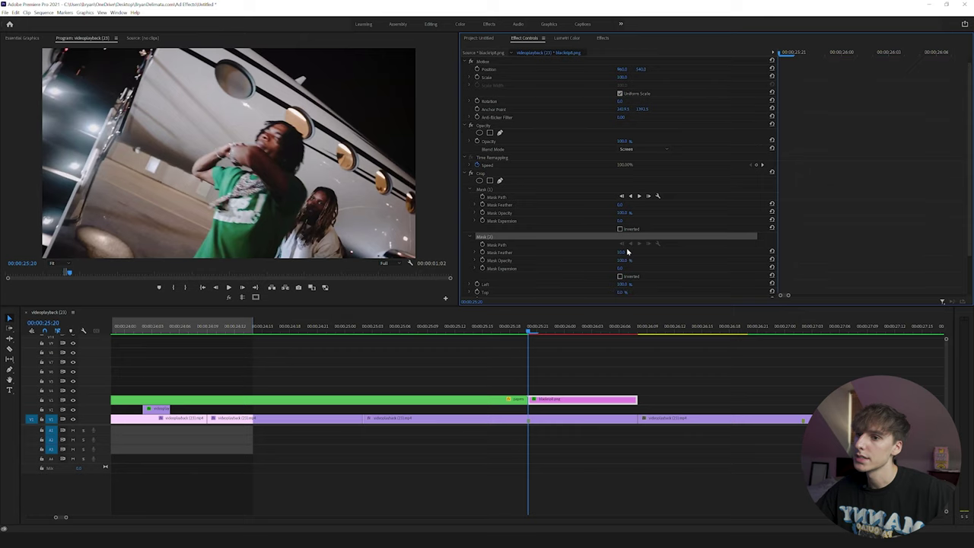
scroll(675, 240, "down", 3)
left_click_drag(623, 261, 561, 261)
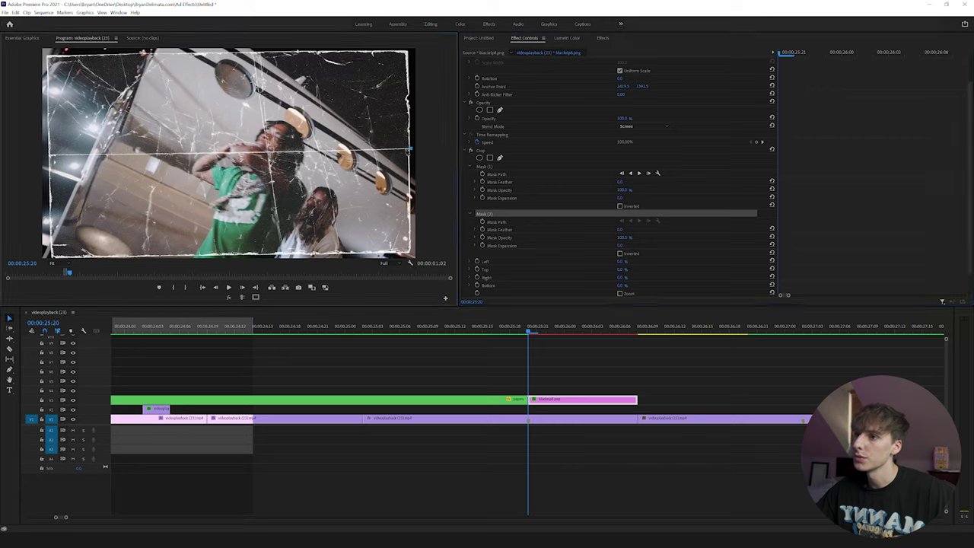
left_click(345, 151)
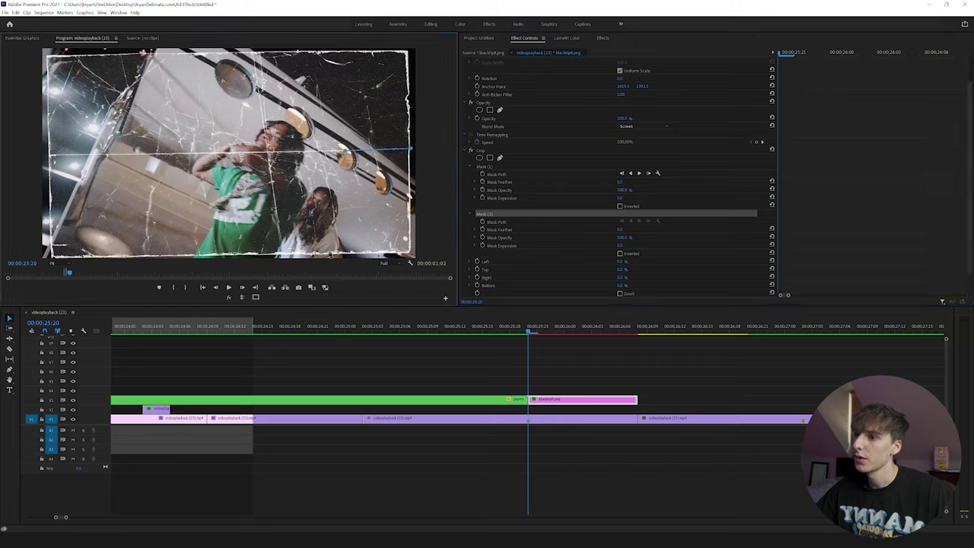
left_click(333, 260)
left_click(415, 256)
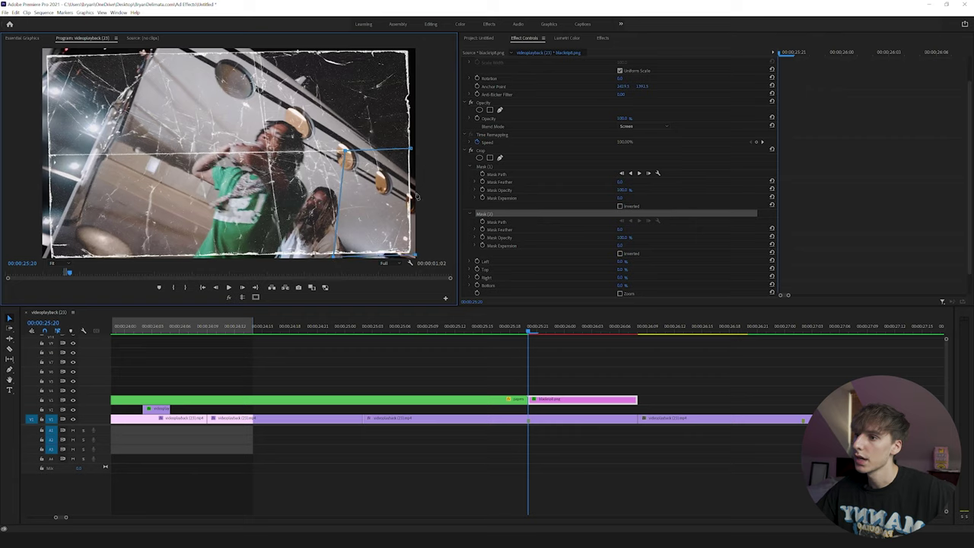
left_click(410, 150)
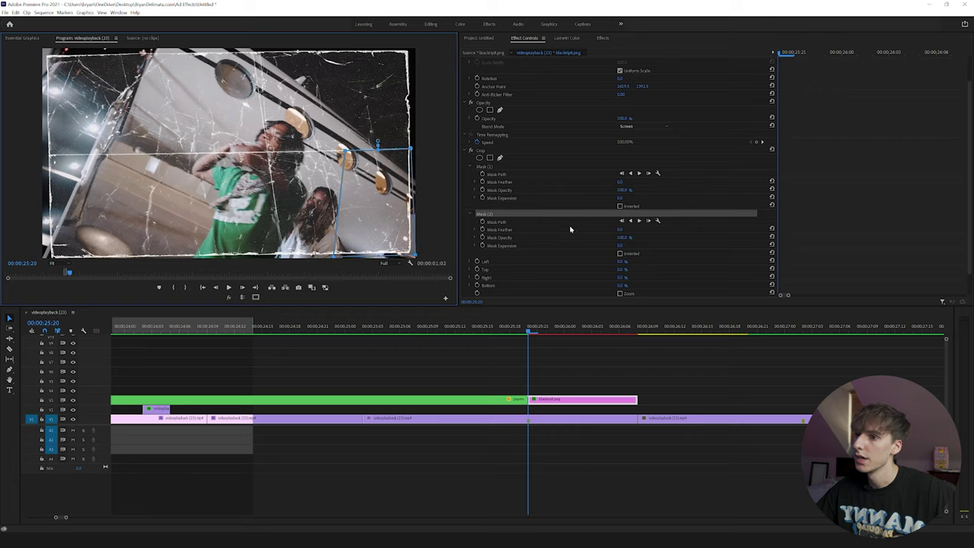
left_click_drag(622, 261, 698, 261)
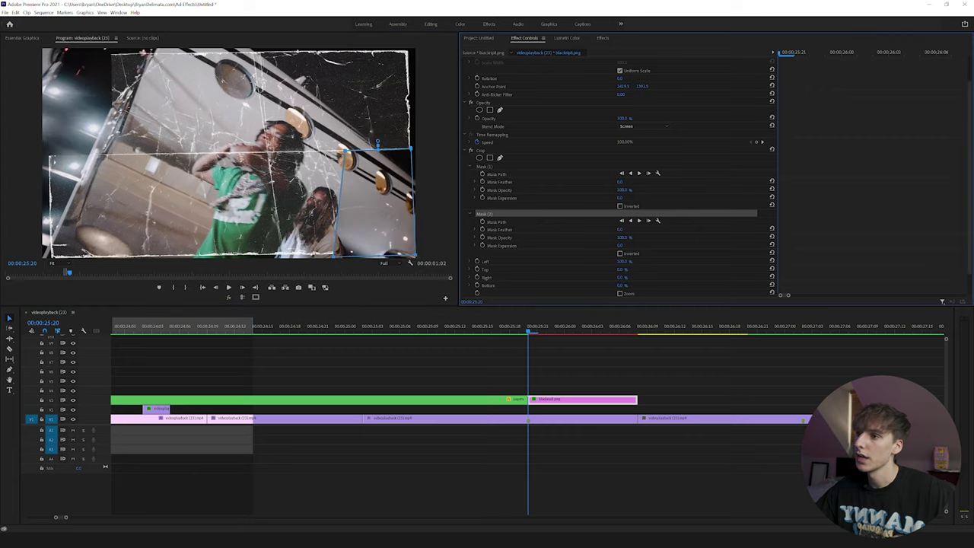
left_click(555, 287)
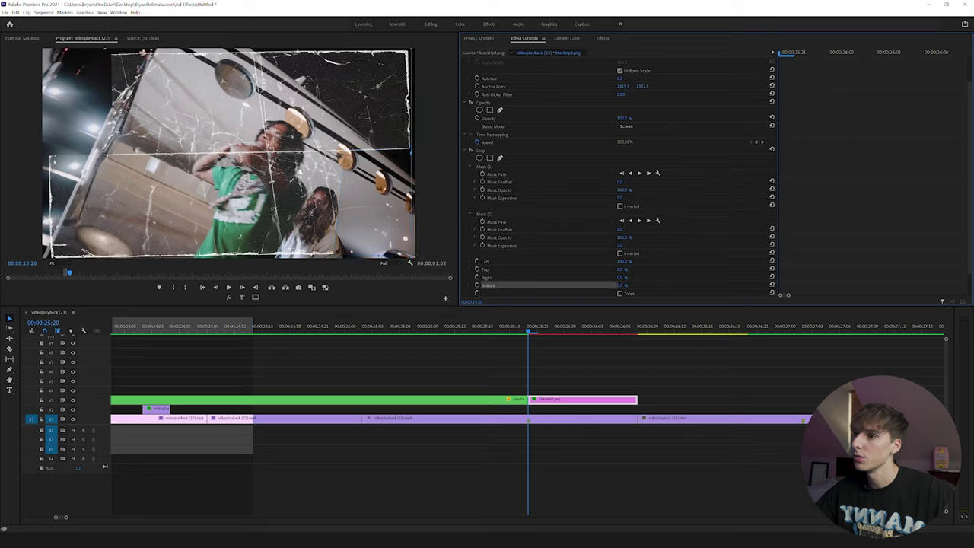
Step: Cut the blackrip8.png texture three frames further on, at 00:00:25:23, and select its second part
left_click(242, 288)
left_click(243, 288)
left_click(242, 288)
key("c")
left_click(556, 401)
key("v")
left_click(583, 401)
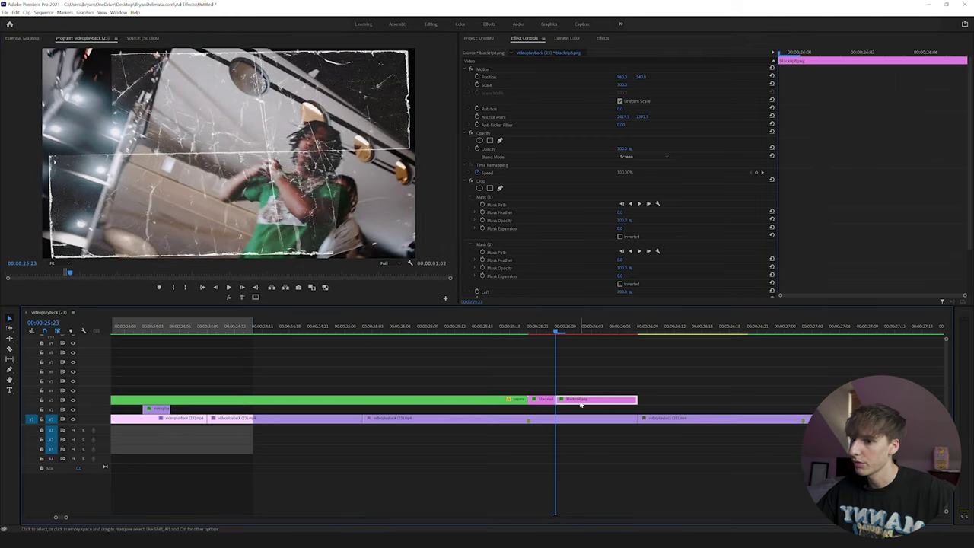
Step: Widen the second texture part's upper-left Crop mask to the right, keeping its lower edge along the horizontal scratch
left_click(512, 199)
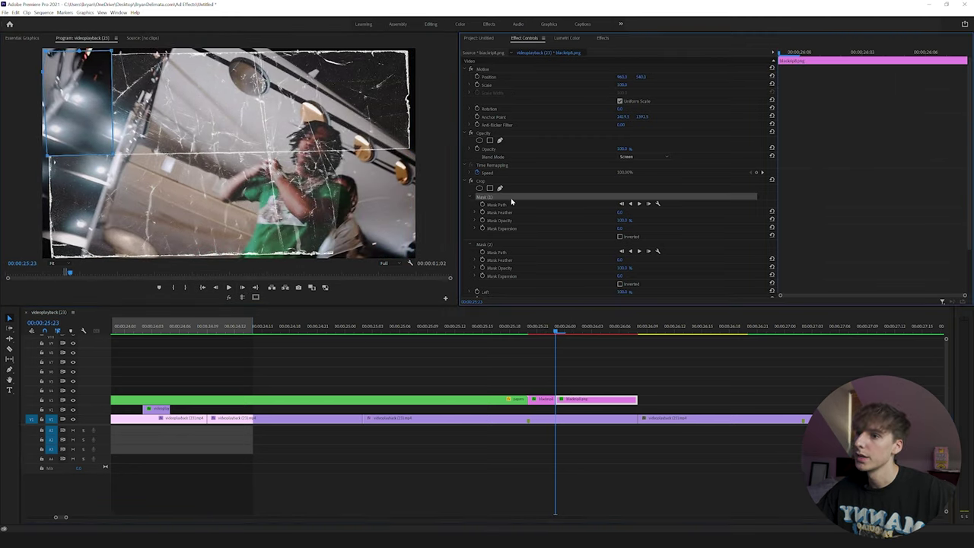
left_click_drag(112, 156, 160, 152)
left_click_drag(112, 51, 177, 52)
left_click_drag(161, 154, 170, 156)
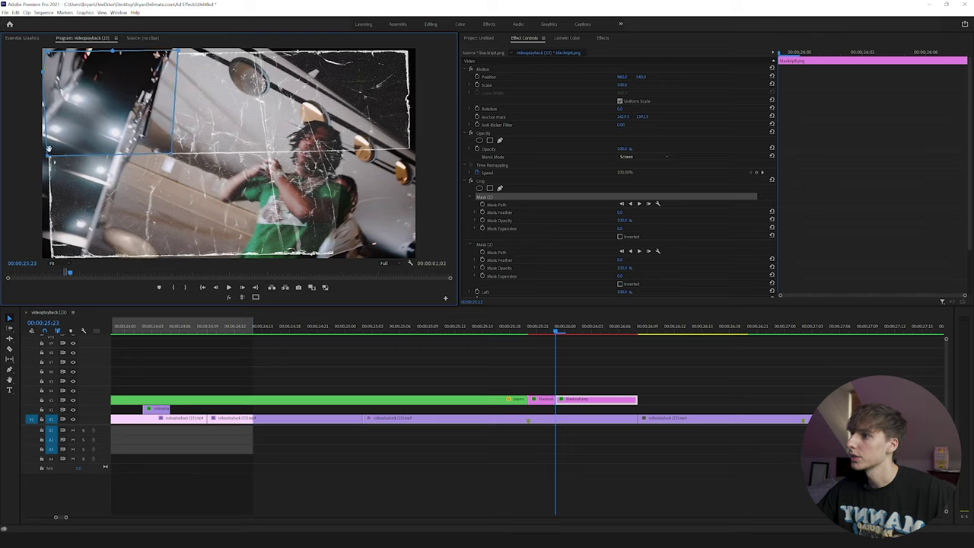
Step: Extend the second texture part's lower-right Crop mask leftwards to the near-vertical scratch by moving its two left points
left_click(484, 245)
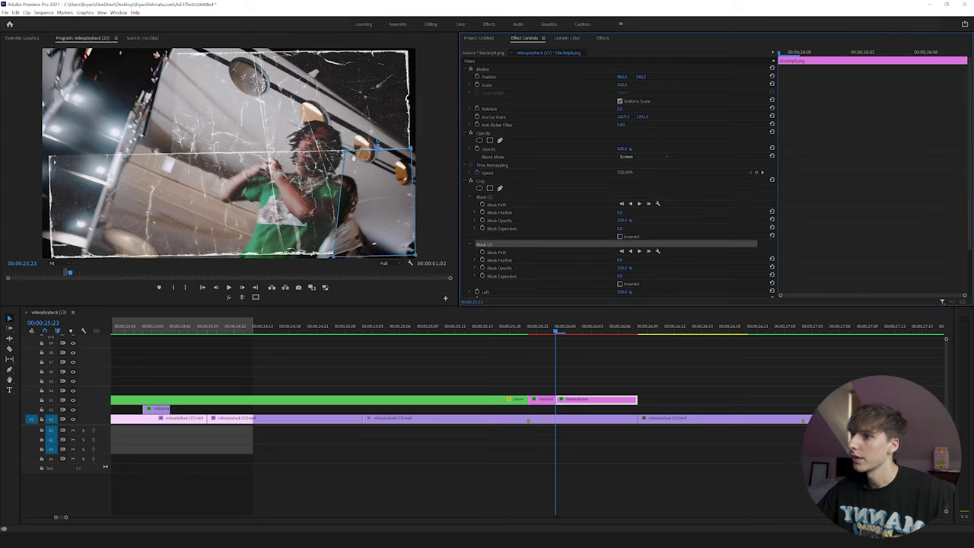
left_click_drag(346, 150, 286, 152)
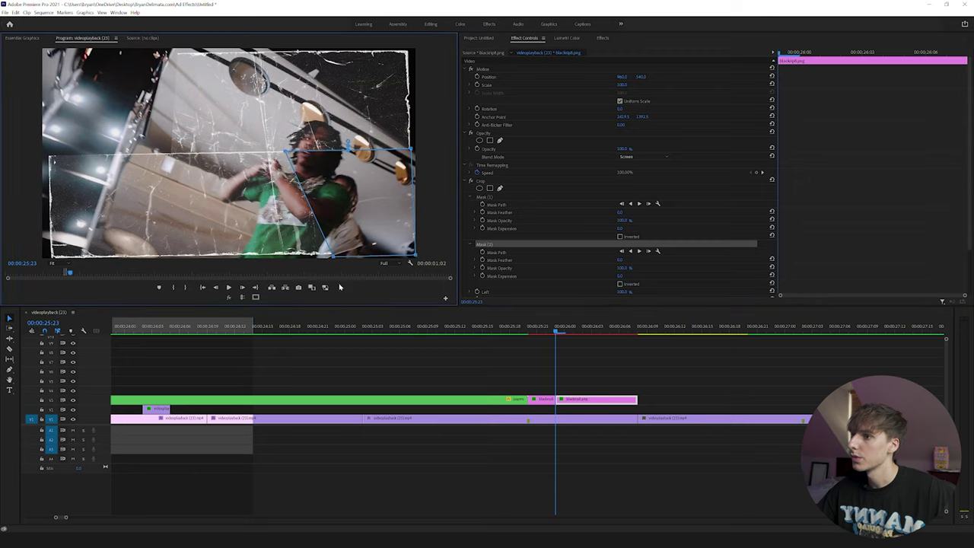
left_click_drag(333, 258, 281, 255)
Step: Cut the second texture part three frames further on, at 00:00:26:02
left_click(242, 288)
left_click(243, 288)
left_click(242, 287)
key("ctrl+k")
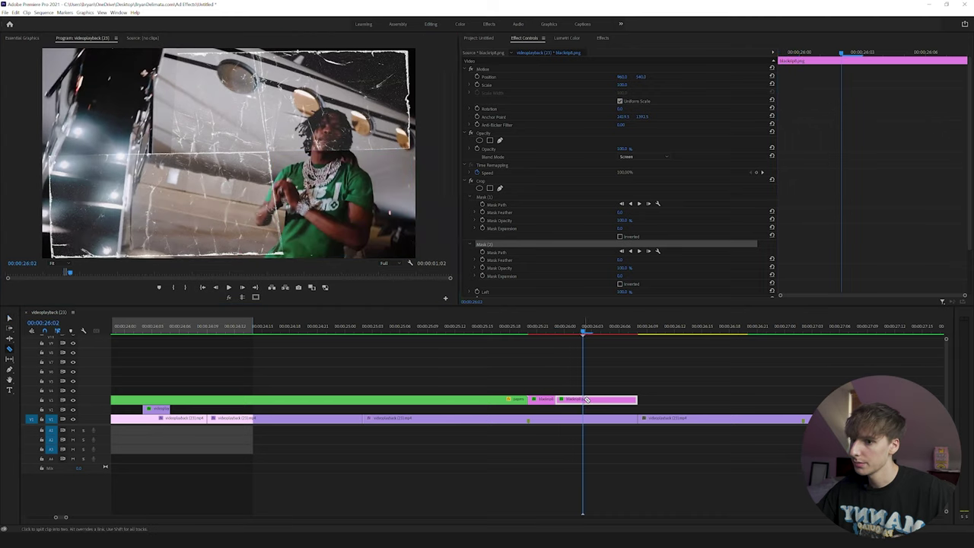
Step: Widen the third texture part's upper-left Crop mask to the right by moving its two right points, keeping the lower edge along the horizontal scratch
left_click(485, 196)
left_click_drag(168, 149, 225, 149)
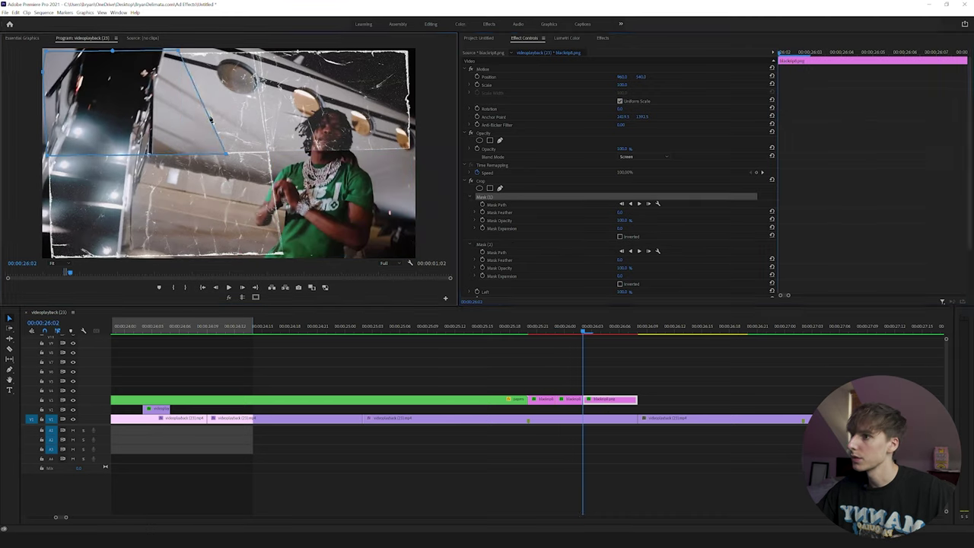
left_click_drag(179, 52, 243, 51)
left_click_drag(226, 154, 251, 154)
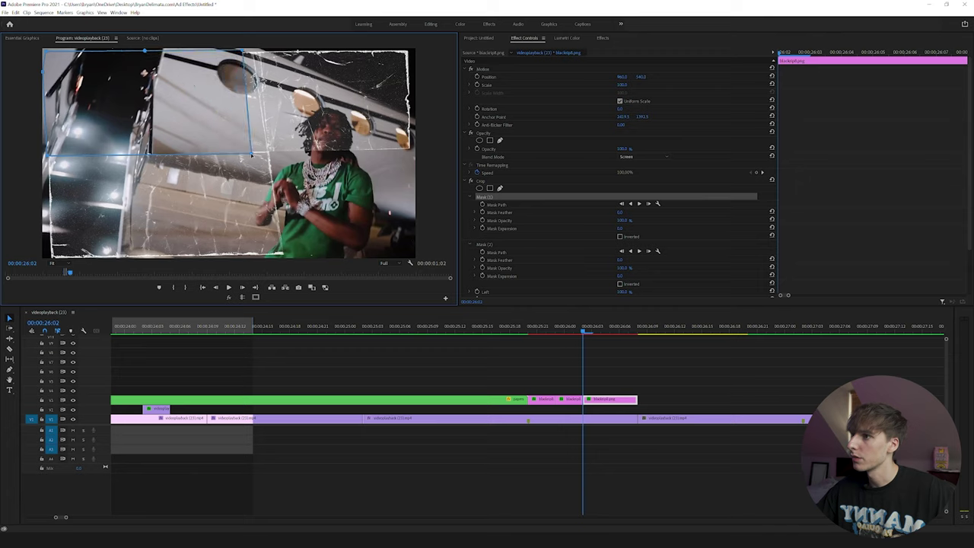
Step: Extend the third texture part's lower-right Crop mask leftwards by moving its two left points to the next vertical scratch
left_click(490, 244)
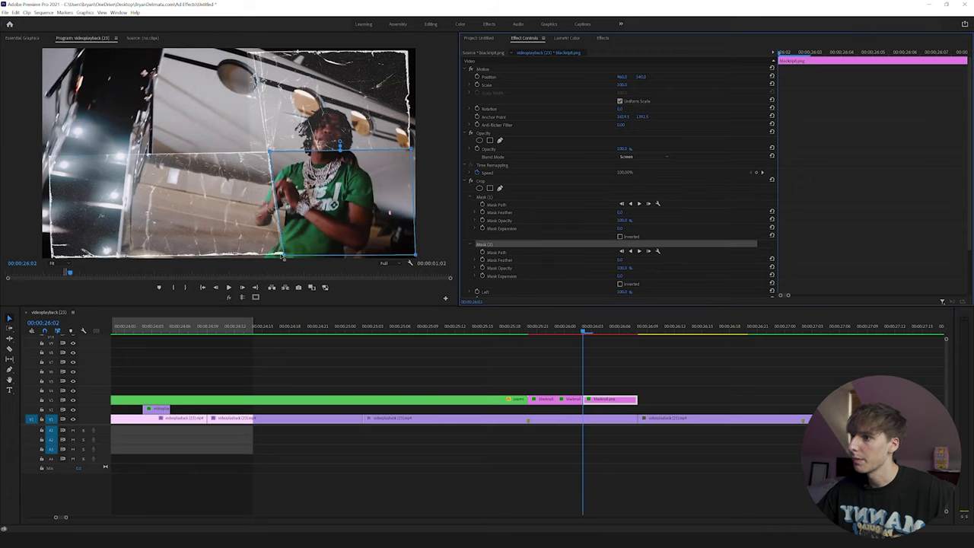
left_click_drag(281, 254, 217, 256)
left_click_drag(269, 151, 212, 152)
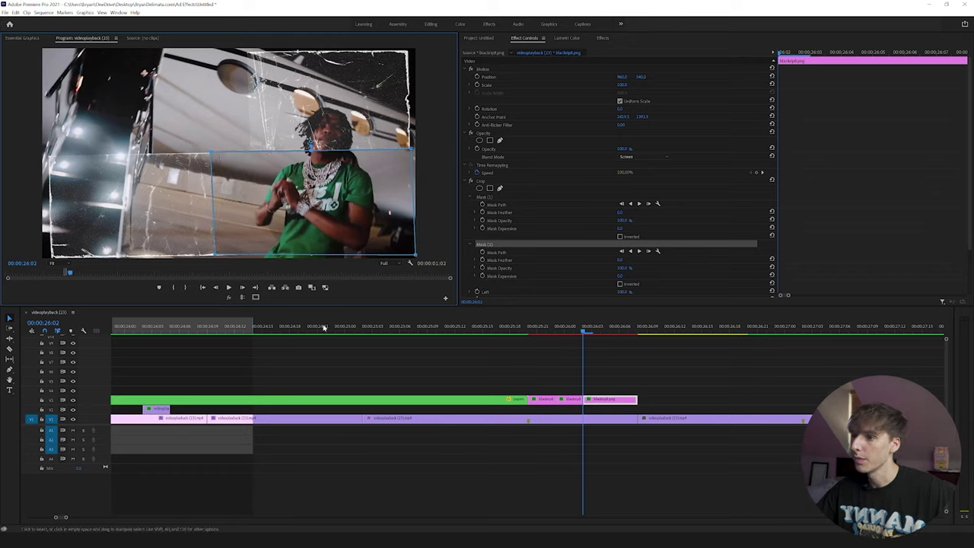
Step: Cut the texture three frames further on, at 00:00:26:05, and select its last part
left_click(243, 288)
left_click(244, 288)
left_click(244, 287)
key("c")
left_click(611, 401)
key("v")
left_click(624, 403)
left_click(624, 405)
Step: Widen the last texture part's upper-left Crop mask so its right edge passes beyond the performer's head, near the vertical scratch
left_click(464, 194)
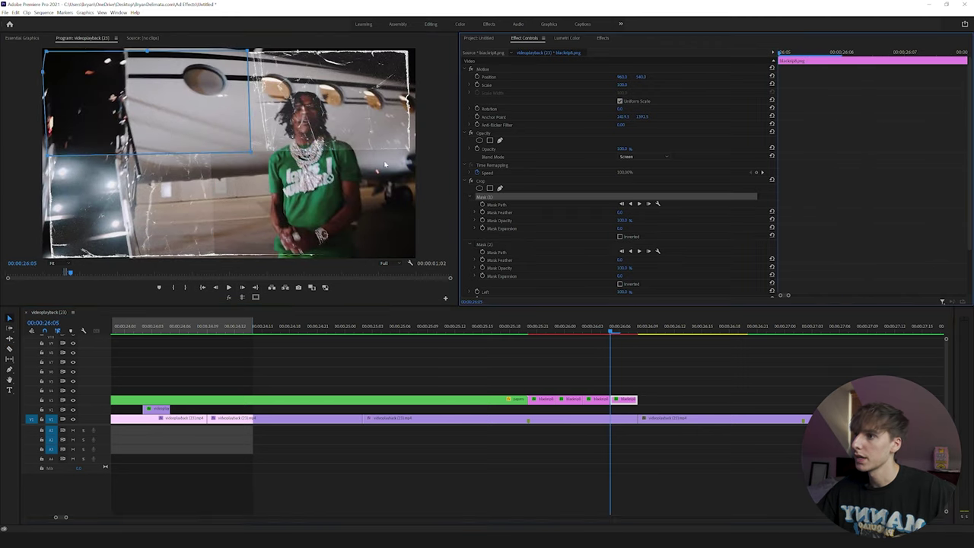
left_click_drag(252, 156, 350, 152)
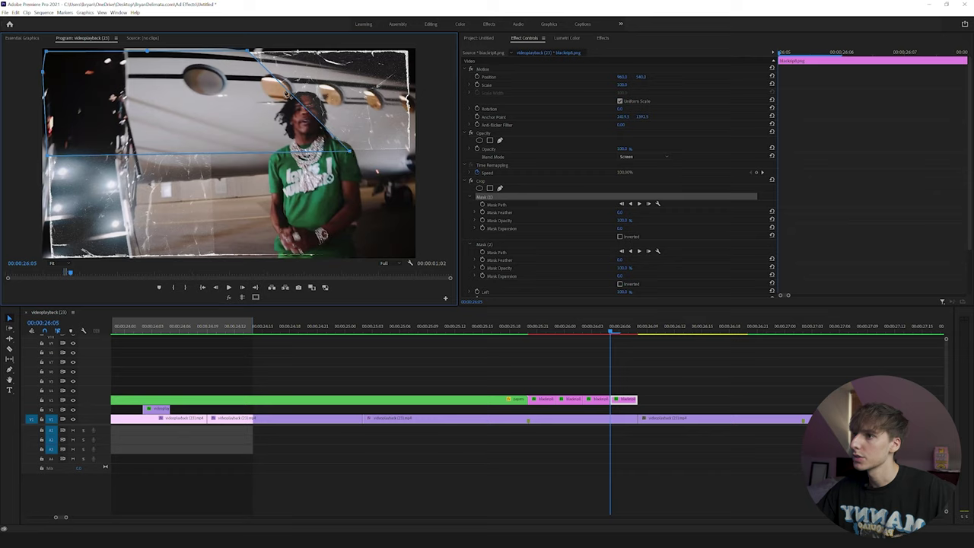
left_click_drag(248, 51, 348, 52)
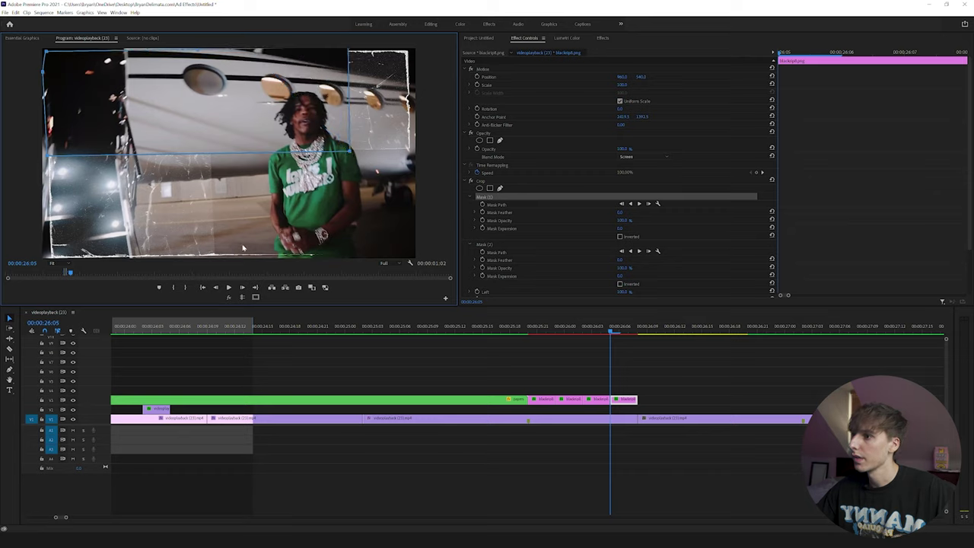
Step: Extend the last texture part's lower-right Crop mask far to the left by moving its two left points
left_click(488, 246)
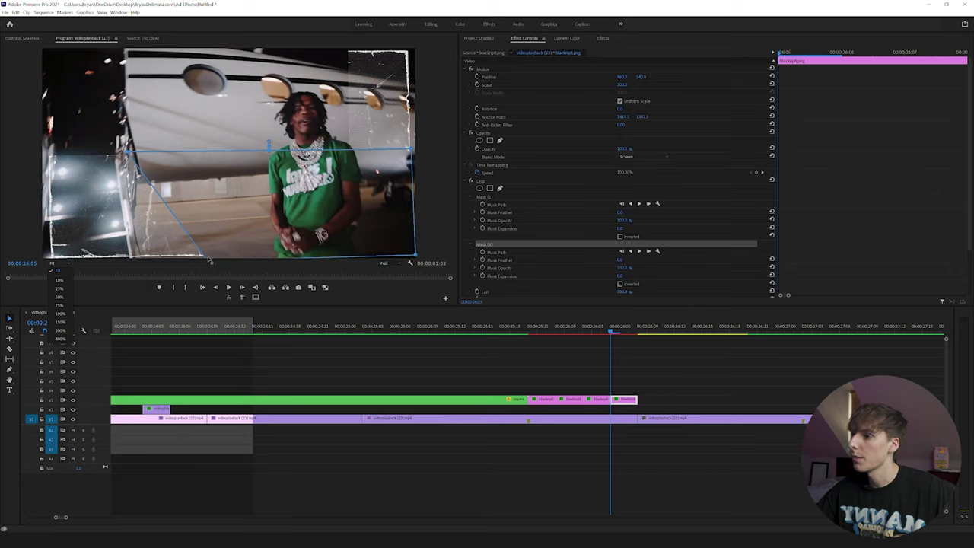
left_click(61, 297)
left_click_drag(217, 227, 165, 228)
left_click(55, 262)
left_click(61, 297)
Step: Lower the bottom-left point of the lower-right Crop mask on the third and second texture parts to cover the leftover bottom border
key("Left")
key("Left")
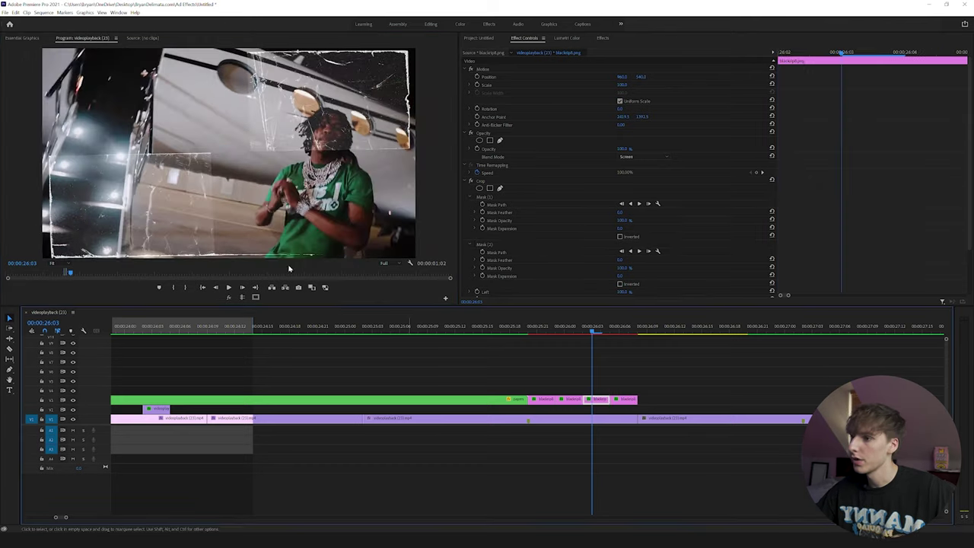
left_click(213, 259)
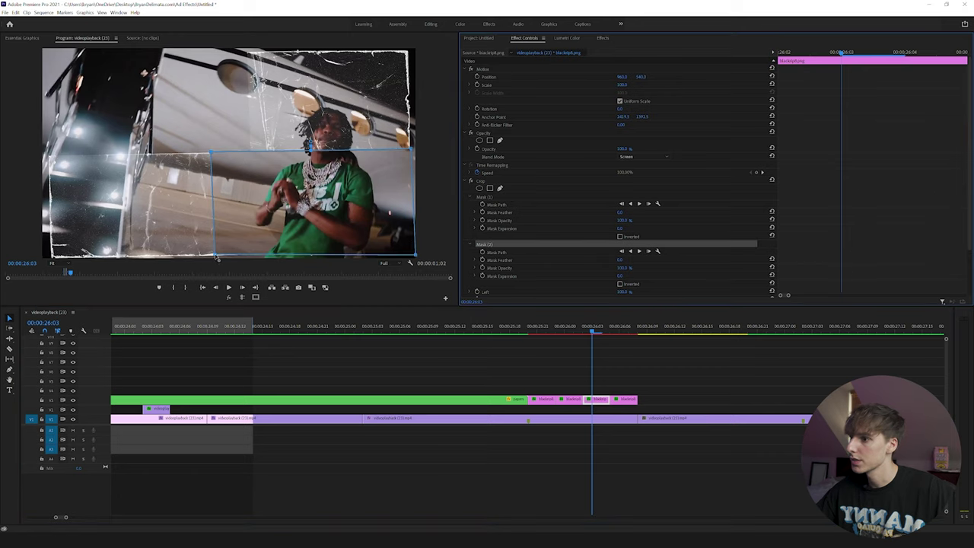
left_click(569, 329)
left_click(571, 399)
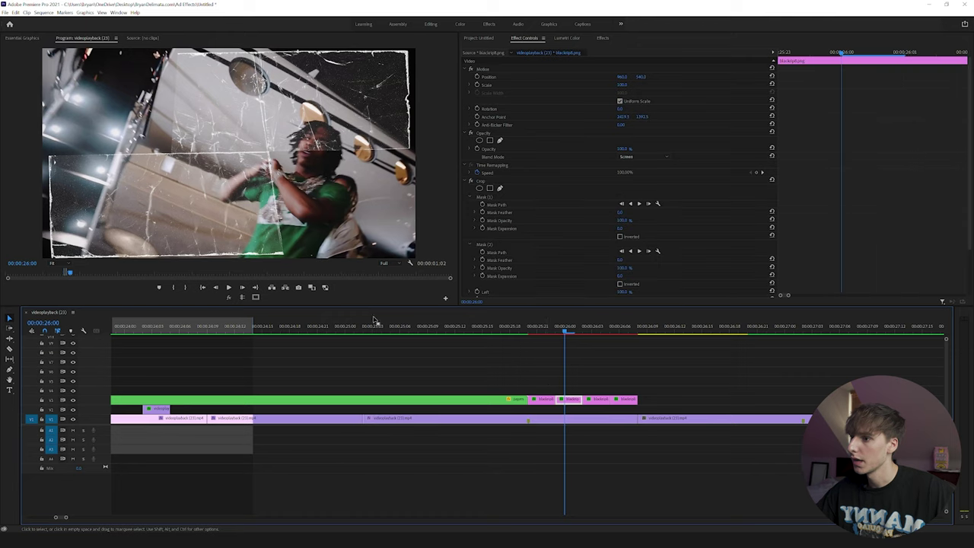
left_click(487, 245)
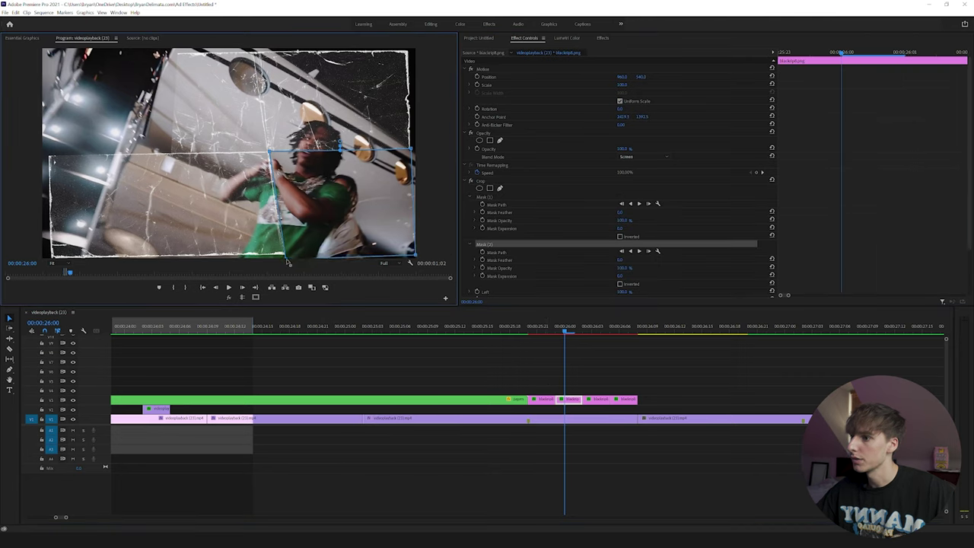
Step: Place blackrip42 from the Rips and Folds folder on the track above the textures at 00:00:25:21 and scale it to the frame size
left_click(628, 331)
left_click_drag(625, 333, 542, 325)
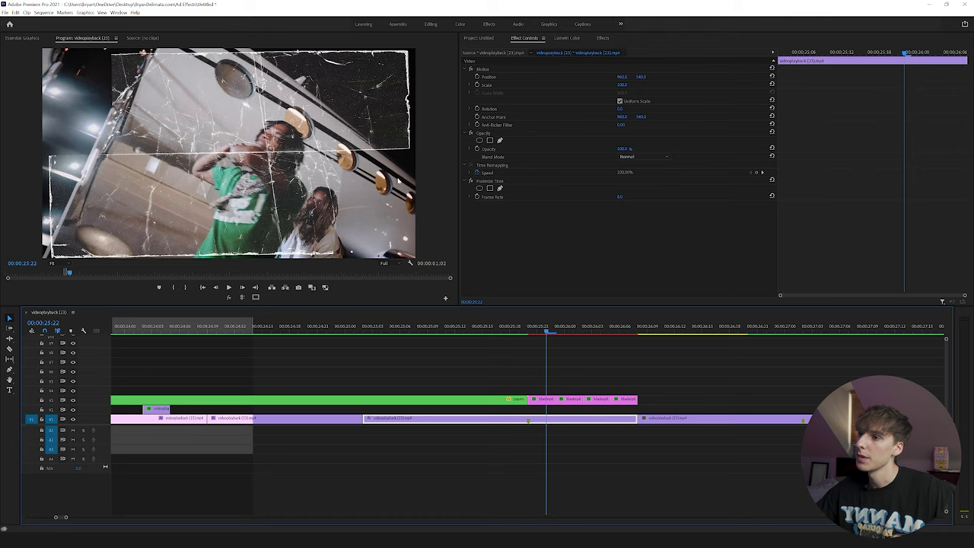
key("Left")
key("shift+1")
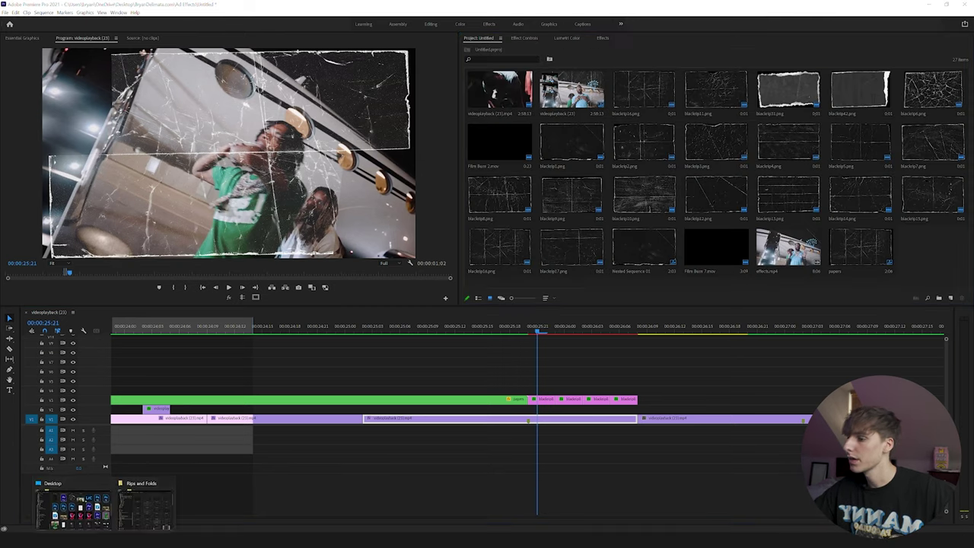
left_click(148, 525)
scroll(442, 229, "down", 5)
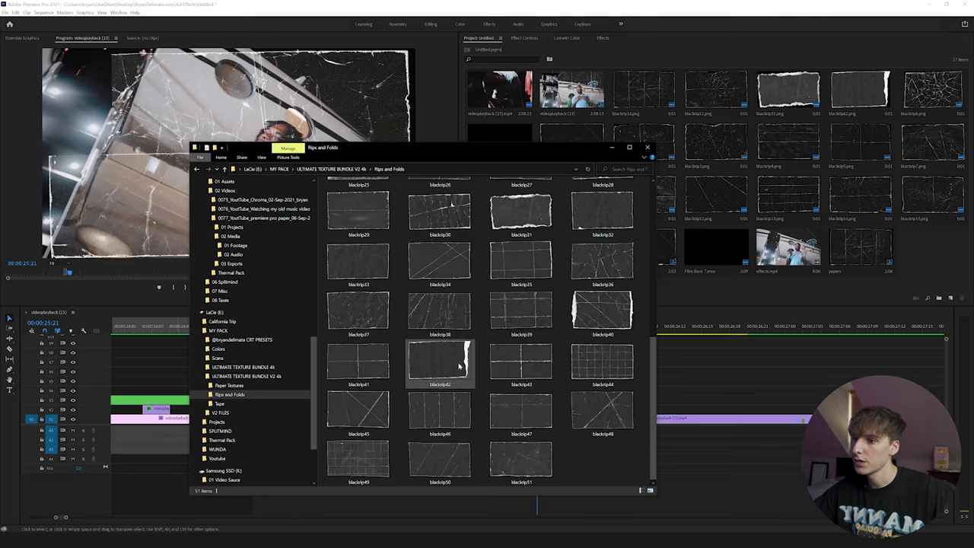
left_click_drag(461, 364, 539, 392)
left_click(612, 149)
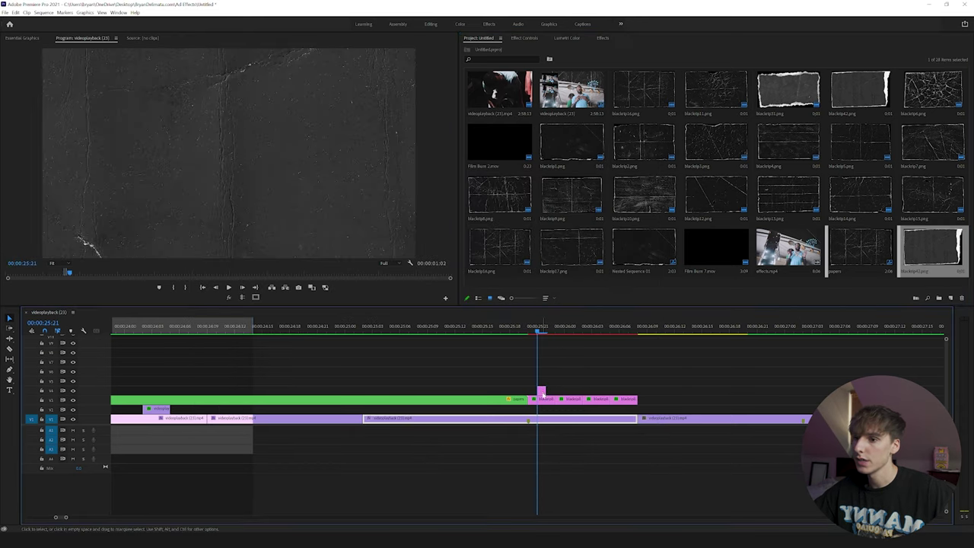
right_click(541, 394)
left_click(578, 315)
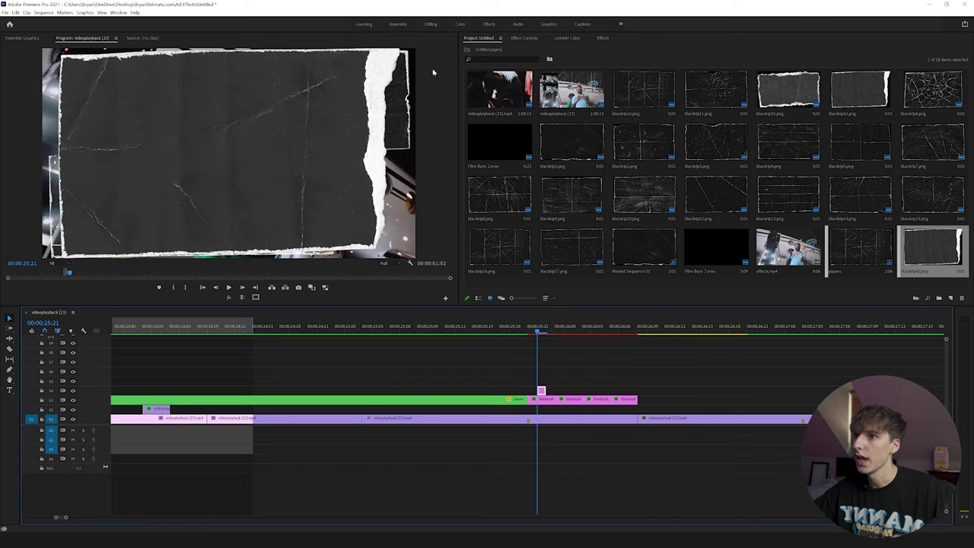
Step: Draw a four-point Opacity mask around the upper part of blackrip42.png's thick torn right edge and level its lower edge
left_click(524, 38)
left_click(500, 141)
left_click(368, 53)
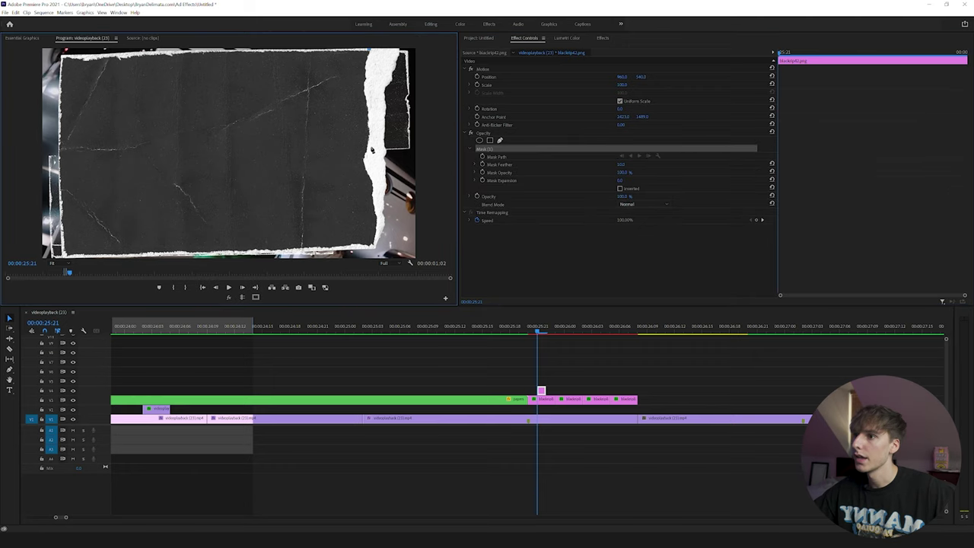
left_click(368, 163)
left_click(411, 103)
left_click(411, 51)
left_click(368, 53)
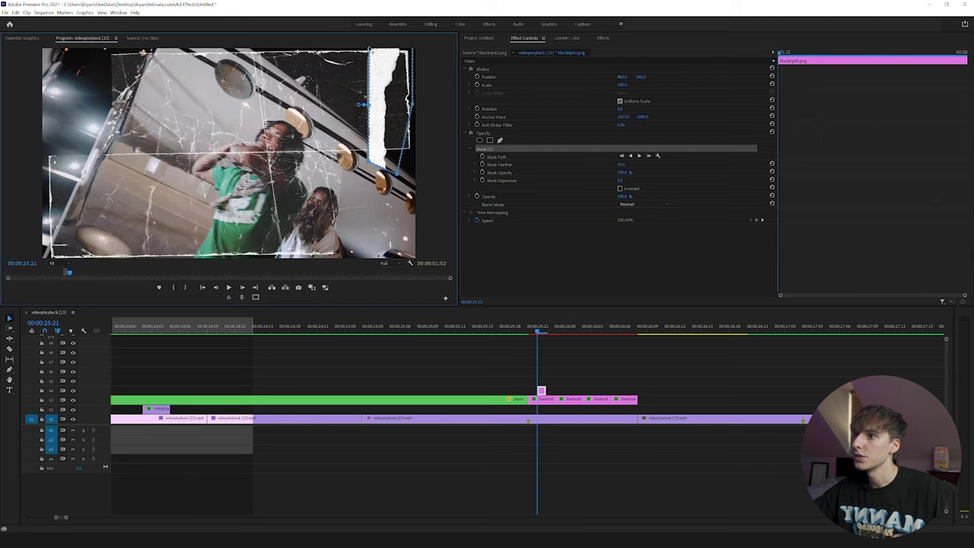
left_click_drag(397, 176, 398, 162)
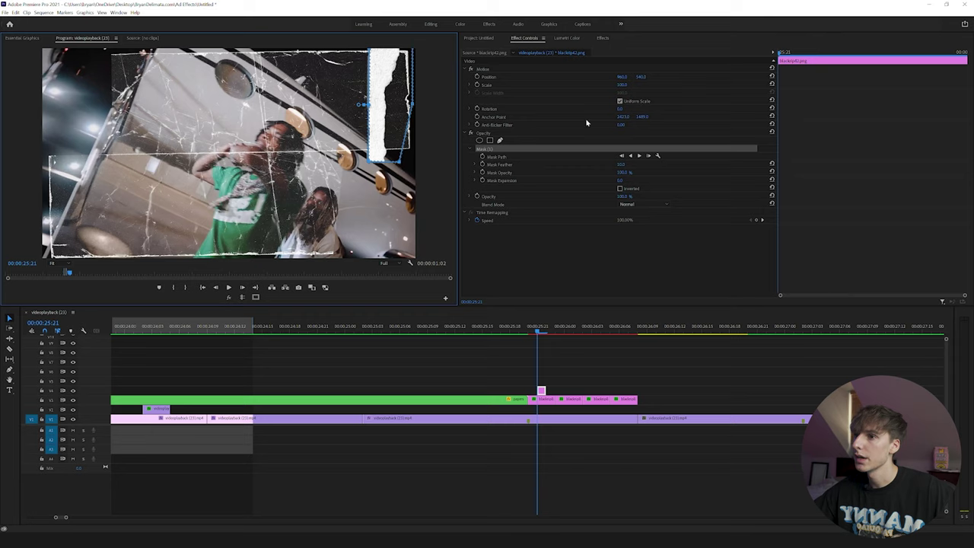
Step: Scale the torn strip down, rotate it to about 181°, and set its Mask Feather to 0
left_click_drag(625, 85, 483, 109)
left_click_drag(105, 174, 121, 111)
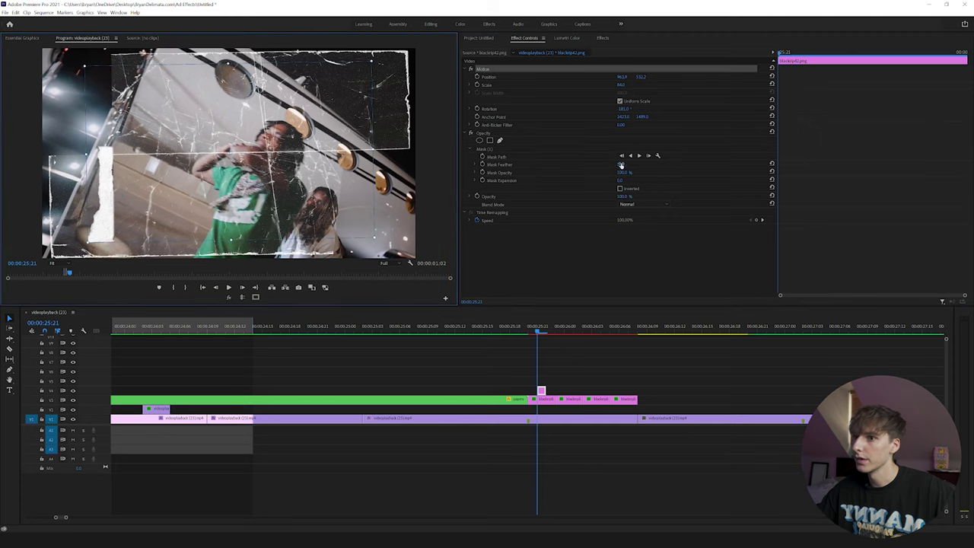
left_click_drag(622, 165, 621, 166)
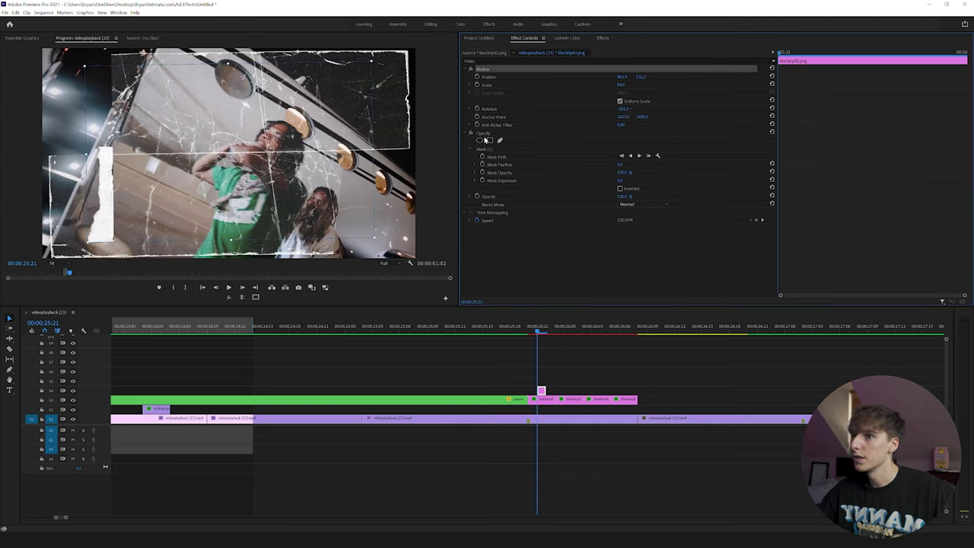
Step: Fit the torn strip against the left edge of the upper texture section and set its Blend Mode to Screen
left_click_drag(112, 185, 110, 97)
left_click_drag(622, 85, 607, 116)
left_click(643, 204)
left_click(632, 281)
left_click_drag(99, 143, 99, 142)
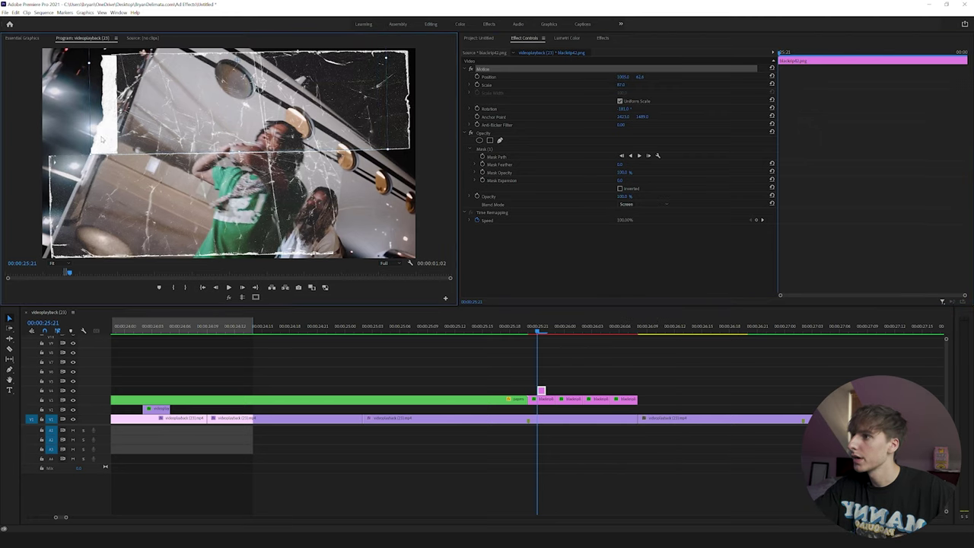
Step: Stretch the blackrip42.png clip across the full length of the first texture part and delete its extra copy on the track above
left_click(541, 390)
left_click(621, 85)
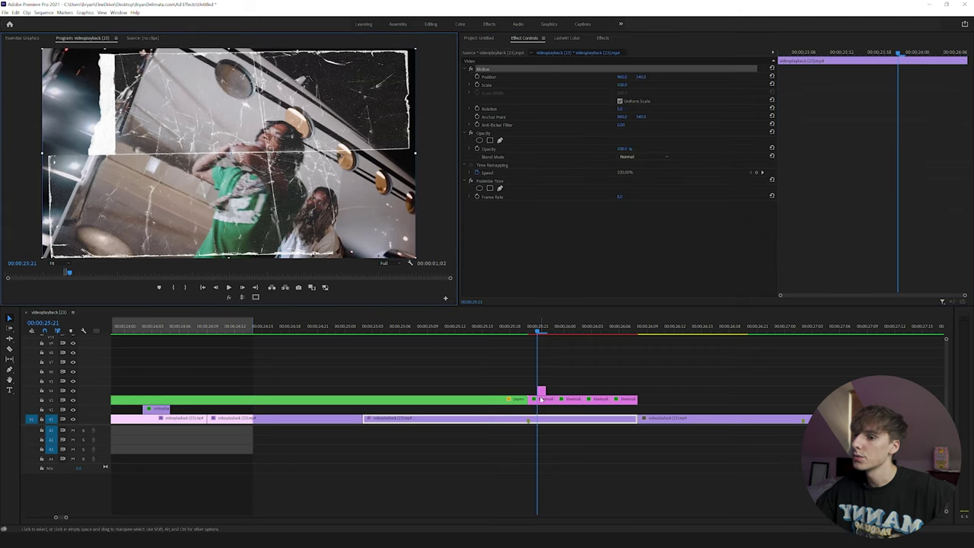
mouse_move(538, 390)
left_mouse_down()
mouse_move(554, 389)
mouse_move(540, 388)
left_mouse_up()
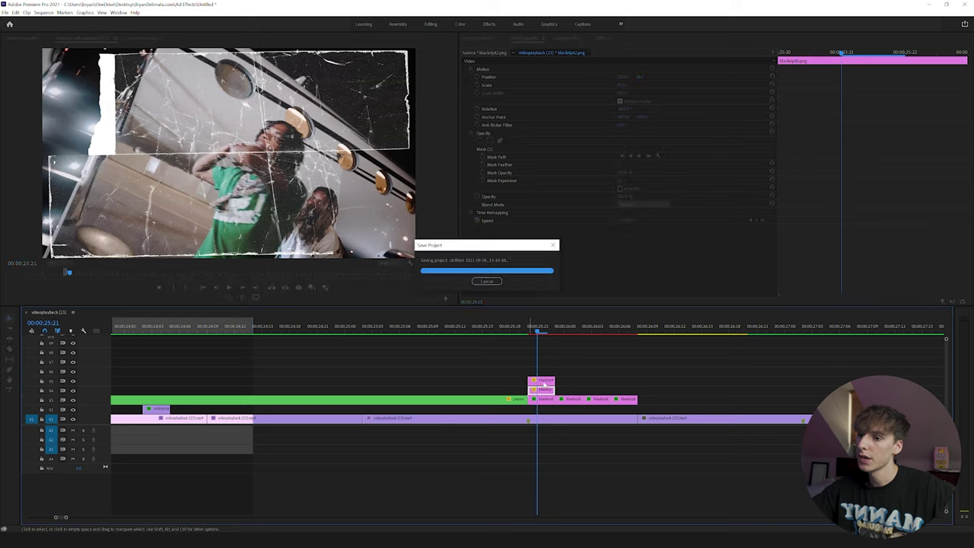
key("Delete")
Step: Place blackrip31.png above the blackrip42.png strip for the length of the first texture part and scale it to the frame size
left_click(481, 37)
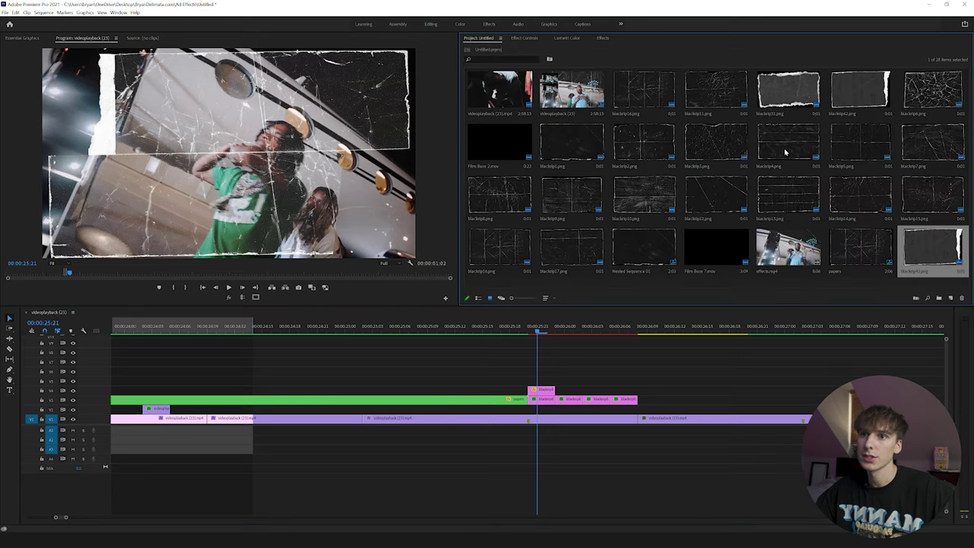
left_click(805, 95)
left_click_drag(773, 111, 548, 383)
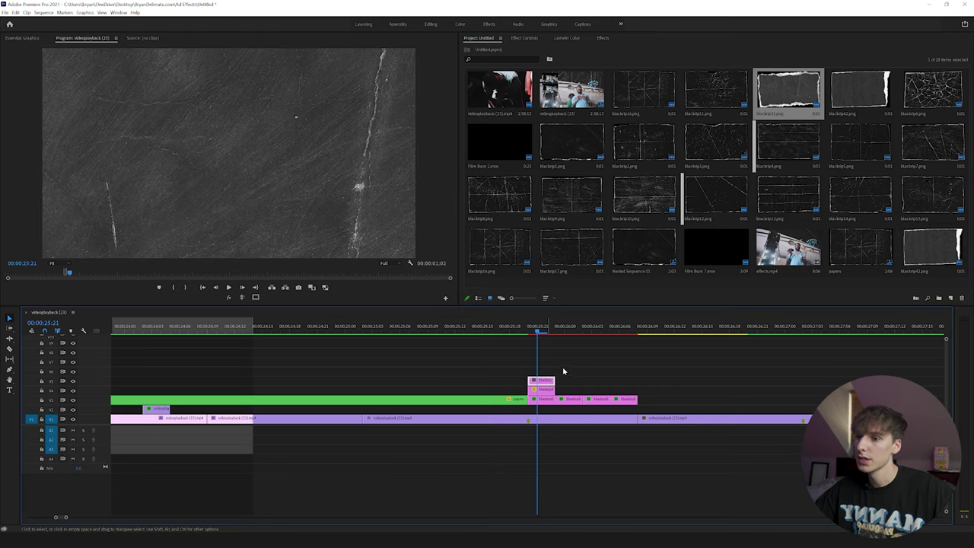
right_click(545, 380)
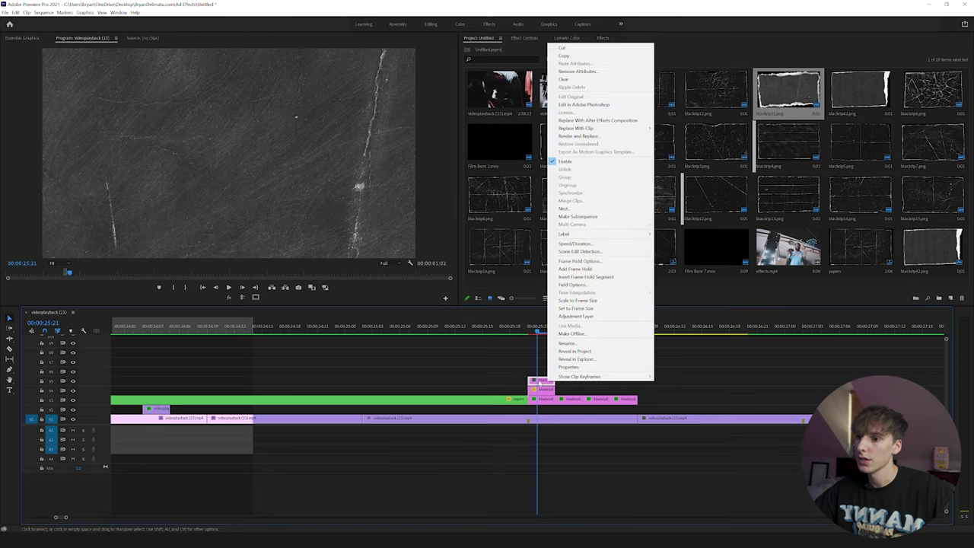
left_click(585, 309)
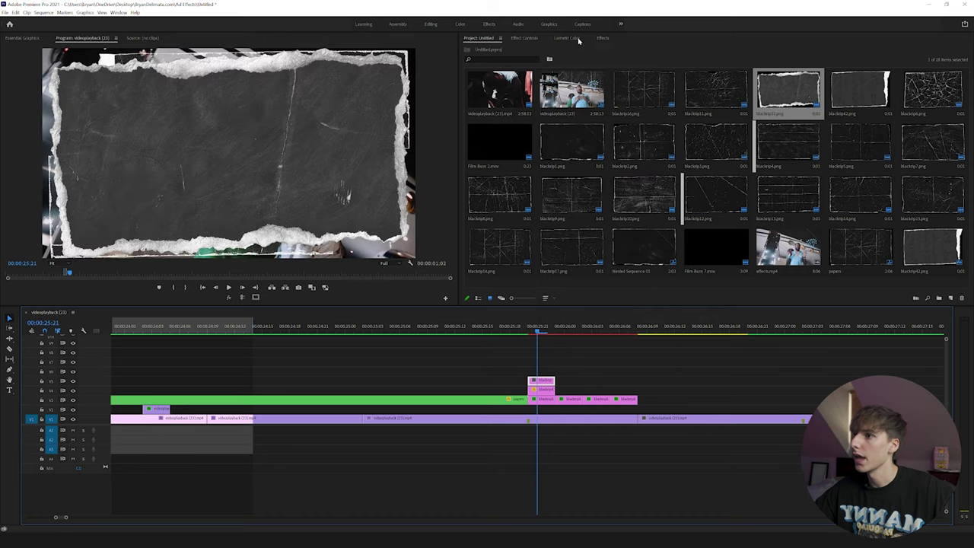
Step: Draw an Opacity mask around a section of blackrip31.png's torn top edge with Mask Feather 0
left_click(602, 39)
left_click(524, 38)
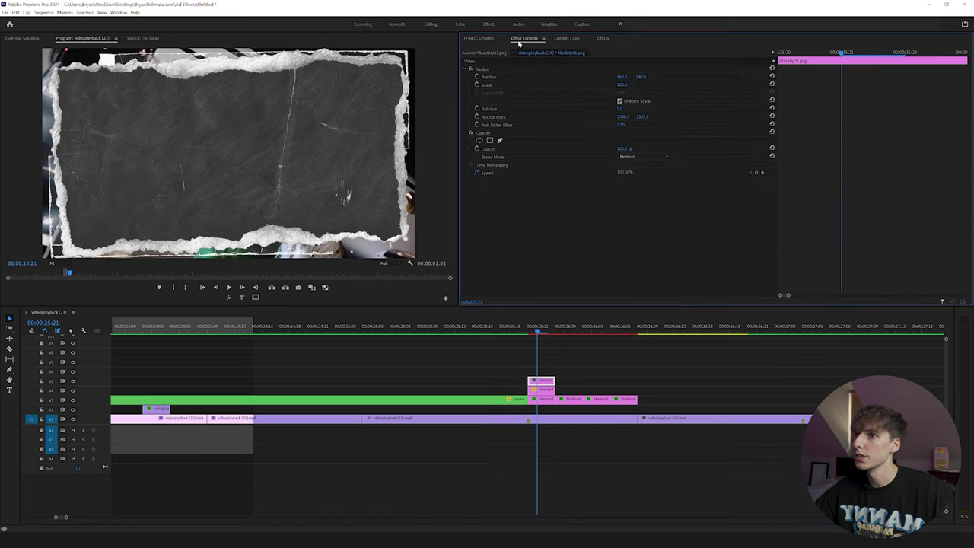
left_click(500, 140)
left_click(168, 58)
left_click(170, 77)
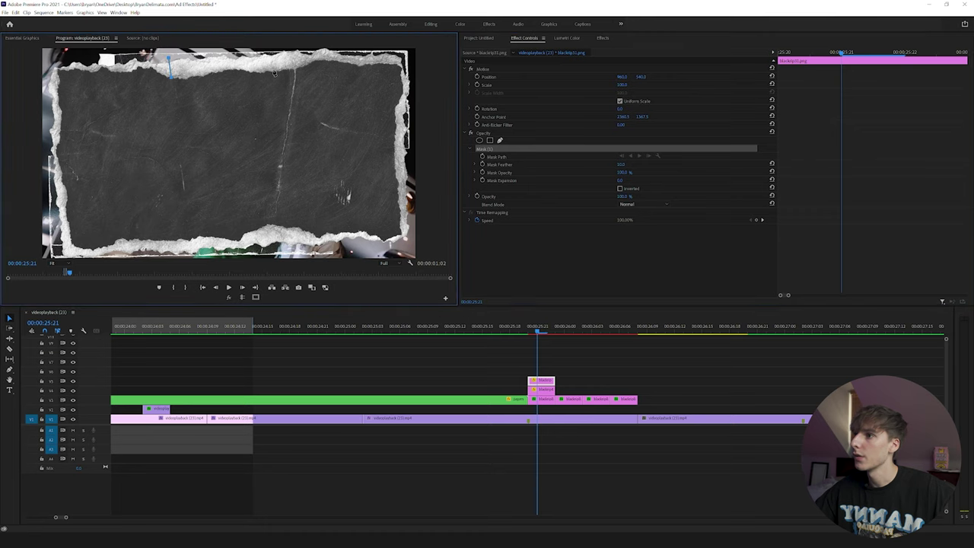
left_click(252, 74)
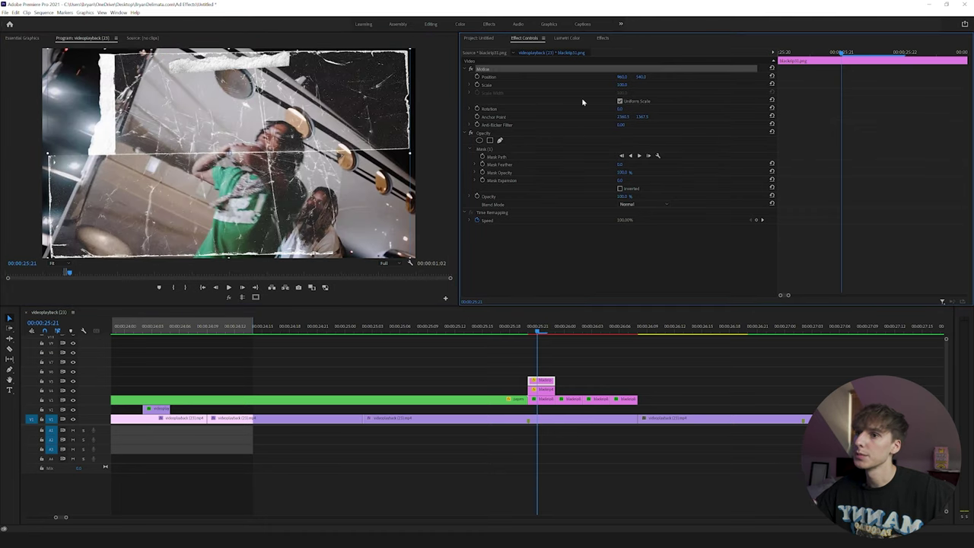
Step: Set the blackrip31.png strip's Blend Mode to Screen and rotate it to about 99°
left_click(643, 202)
left_click(635, 279)
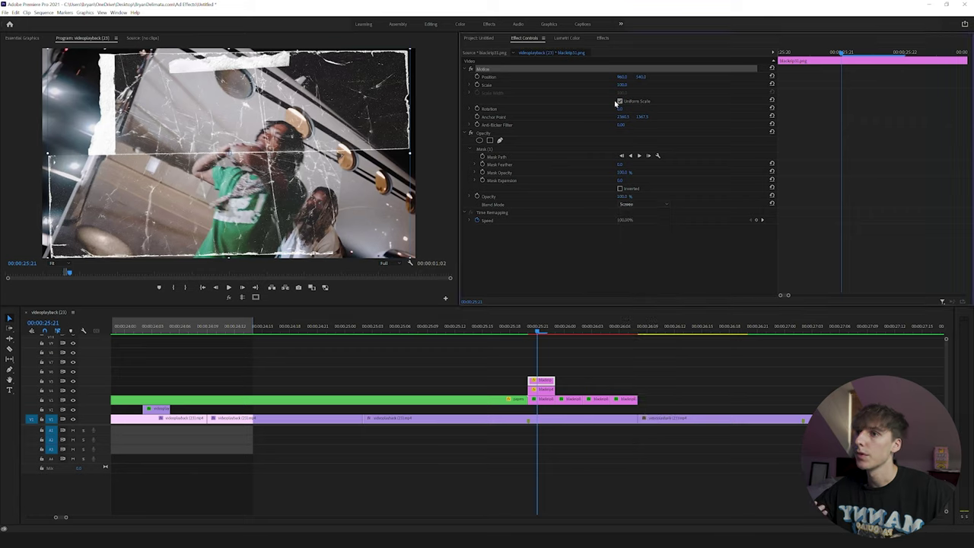
left_click_drag(622, 109, 678, 109)
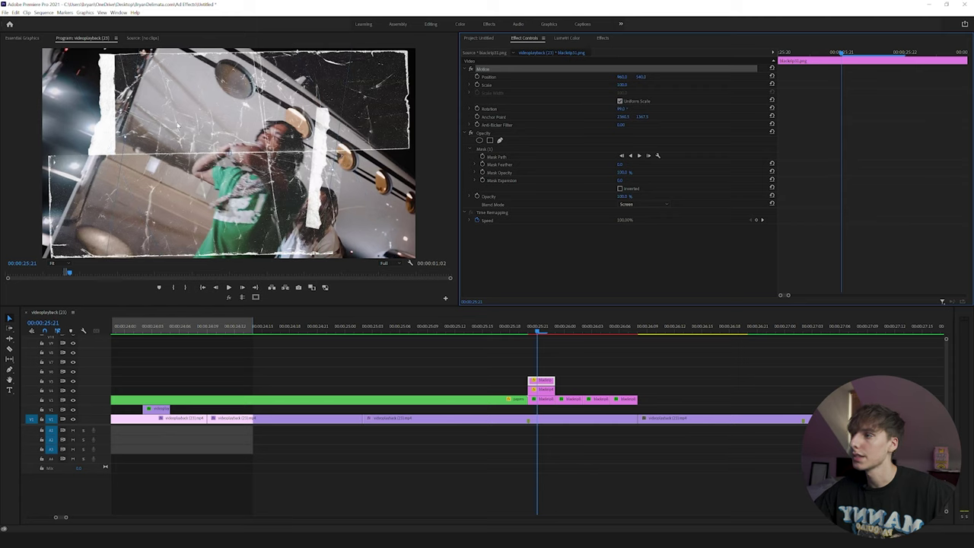
Step: Scale down the blackrip31.png strip slightly and place it along the torn right edge of the lower paper section
left_click_drag(318, 152, 345, 177)
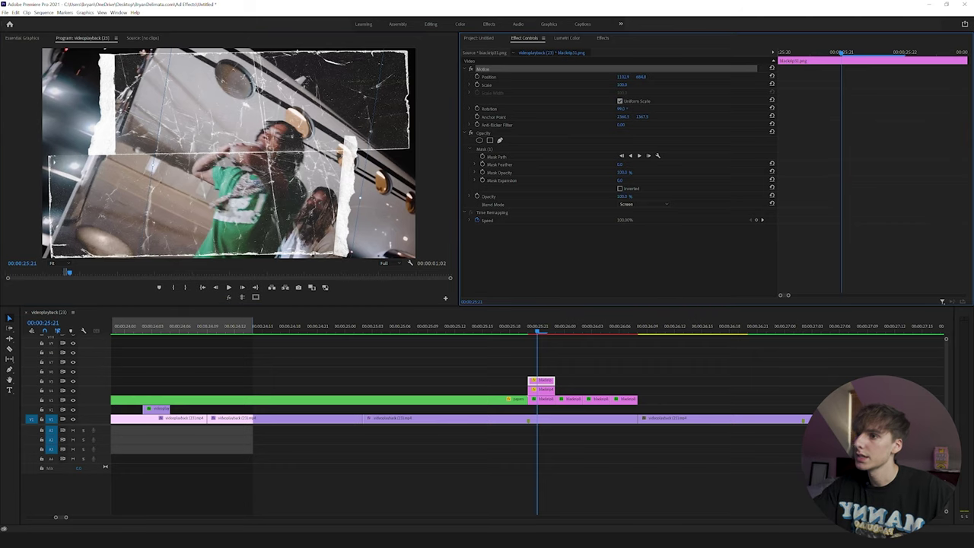
left_click_drag(622, 84, 607, 85)
left_click_drag(334, 162, 339, 171)
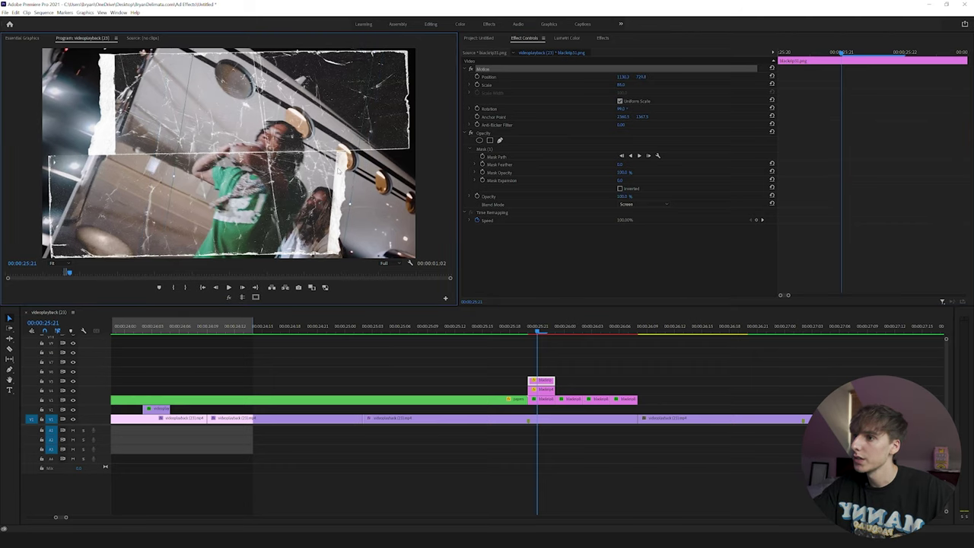
Step: Copy both torn strips over the second texture part and move the blackrip42.png copy to the upper paper section's new left edge
left_click(400, 184)
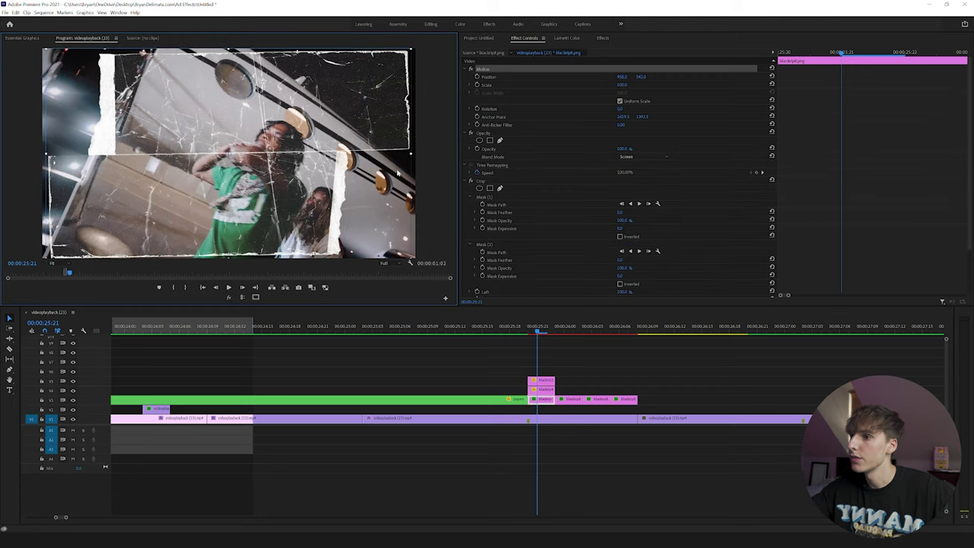
mouse_move(576, 374)
left_mouse_down()
mouse_move(545, 393)
mouse_move(572, 391)
left_mouse_up()
left_click(571, 389)
left_click(565, 329)
left_click(571, 381)
left_click(484, 69)
left_click_drag(106, 109, 172, 111)
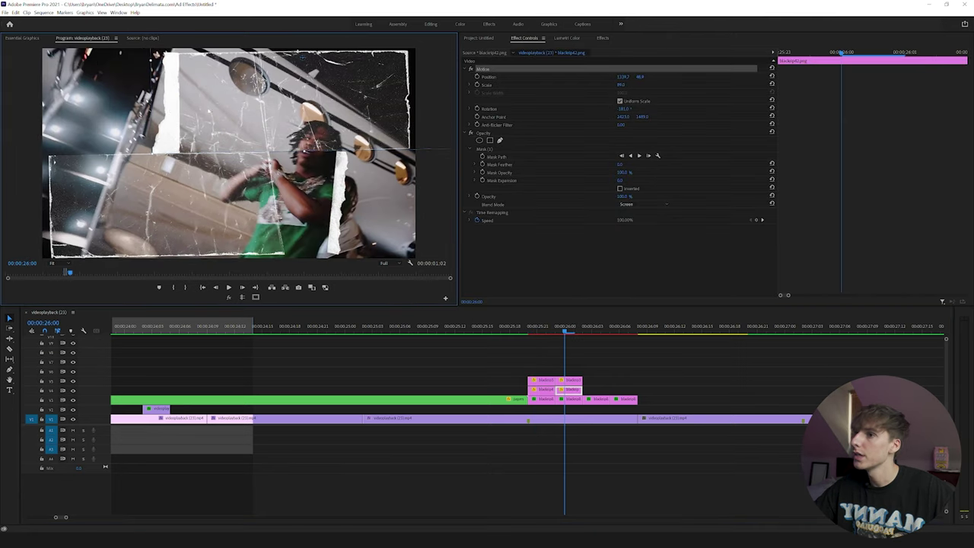
Step: Move the second part's blackrip31.png strip to the lower paper section's new right edge and rotate it slightly to match
left_click(573, 379)
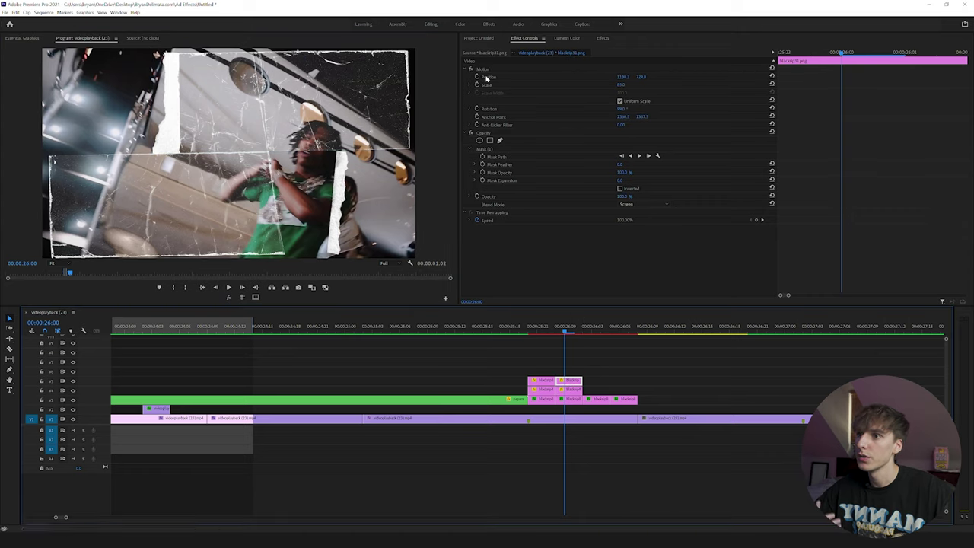
left_click(488, 70)
left_click_drag(340, 200, 282, 199)
left_click_drag(626, 111, 616, 111)
left_click_drag(279, 187, 280, 203)
Step: Copy both torn strips over the third texture part and align them with that part's lower-right and upper-left paper edges
mouse_move(603, 374)
left_mouse_down()
mouse_move(571, 390)
mouse_move(597, 388)
left_mouse_up()
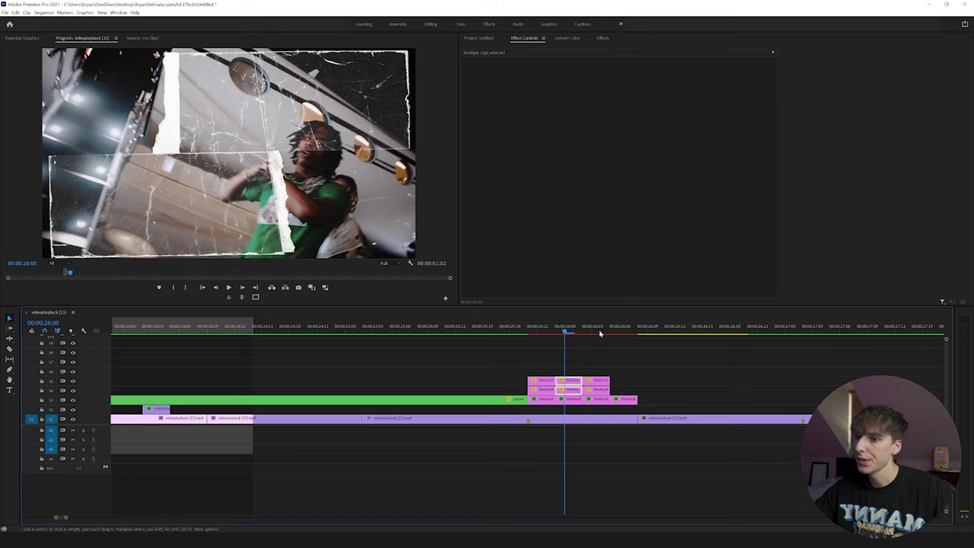
left_click(602, 340)
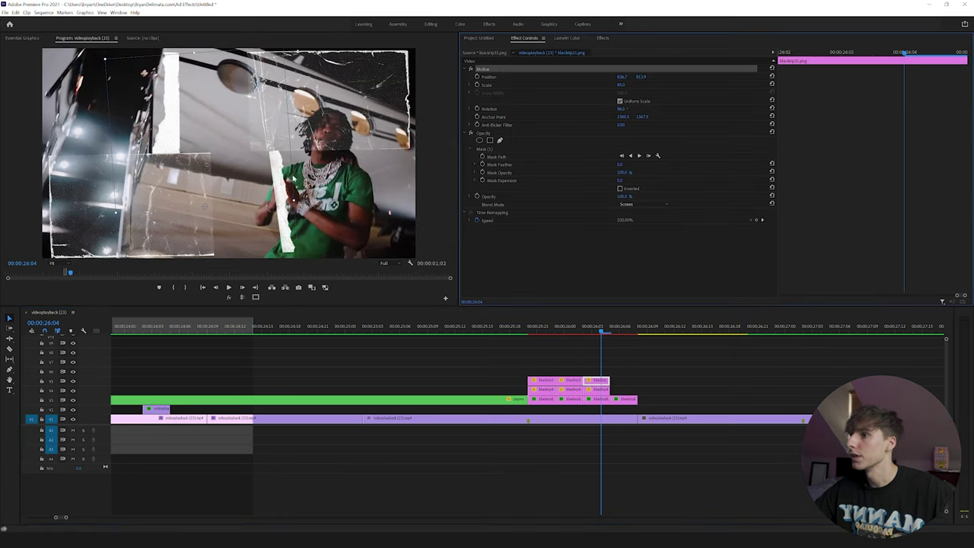
left_click_drag(204, 206, 137, 209)
left_click_drag(625, 109, 623, 108)
left_click_drag(215, 192, 215, 183)
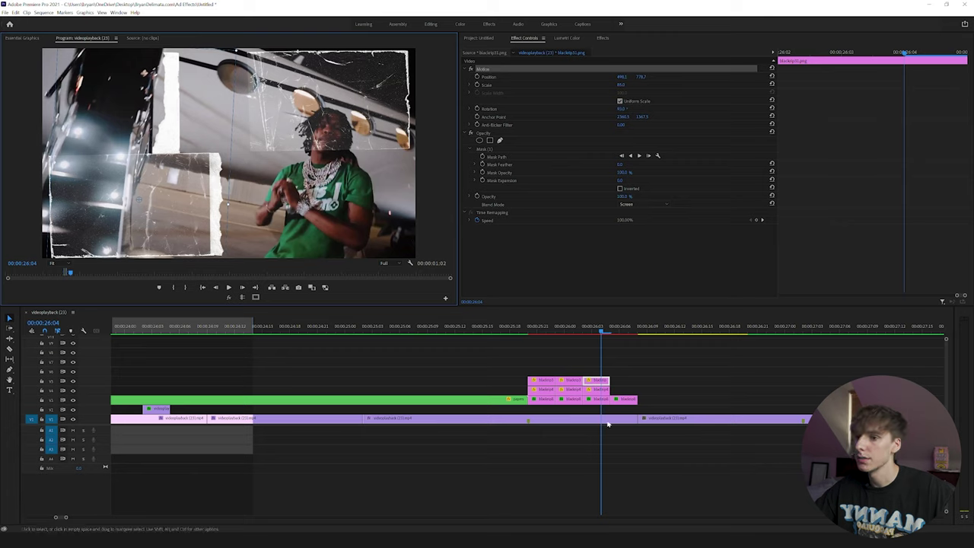
left_click(596, 389)
left_click_drag(169, 111, 240, 111)
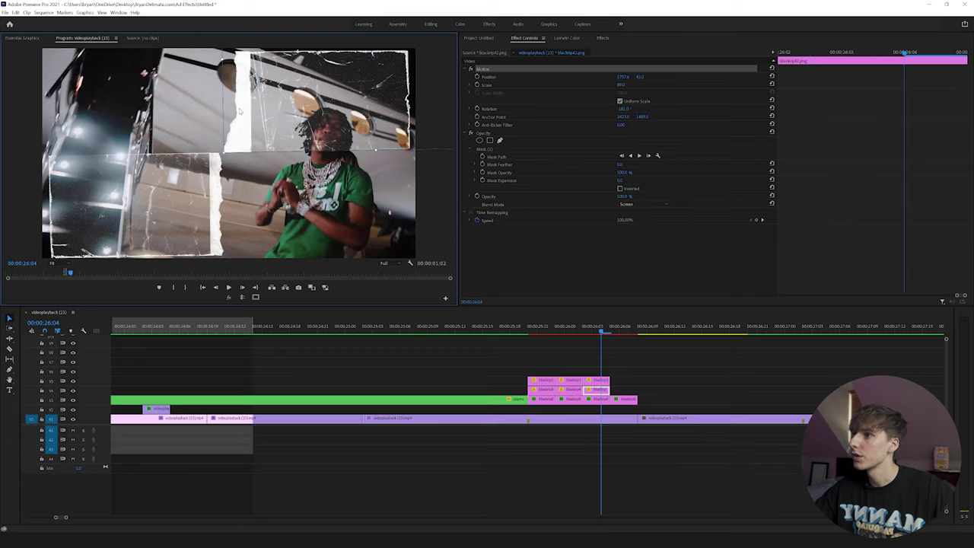
Step: Copy both torn strips over the fourth texture part and move them to that part's paper edges
mouse_move(627, 374)
left_mouse_down()
mouse_move(593, 392)
mouse_move(626, 392)
left_mouse_up()
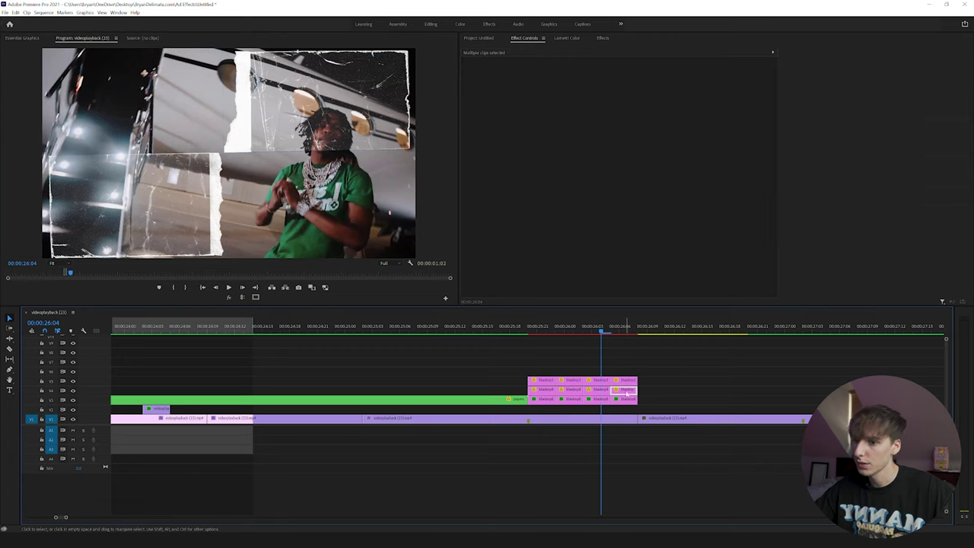
left_click(627, 390)
left_click(629, 330)
left_click_drag(242, 99, 344, 100)
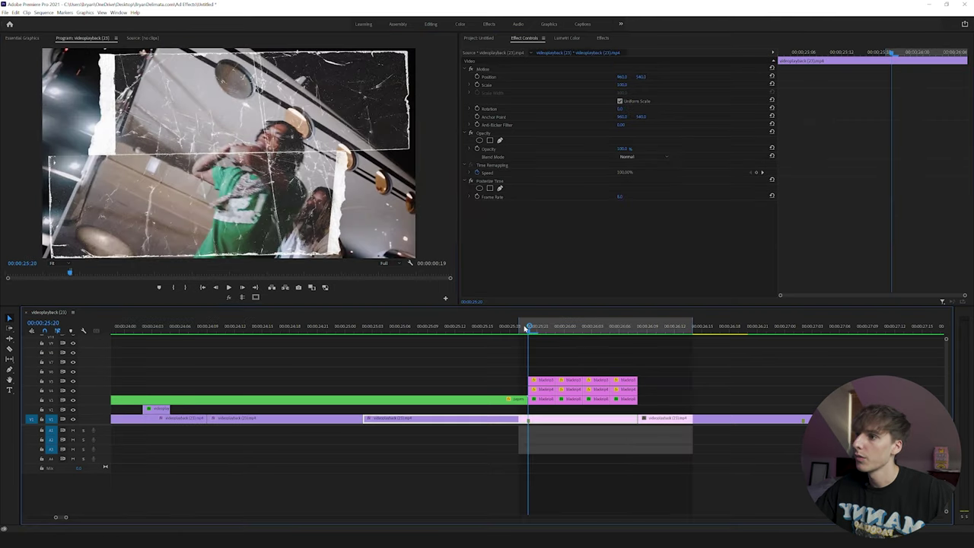
left_click_drag(527, 328, 584, 334)
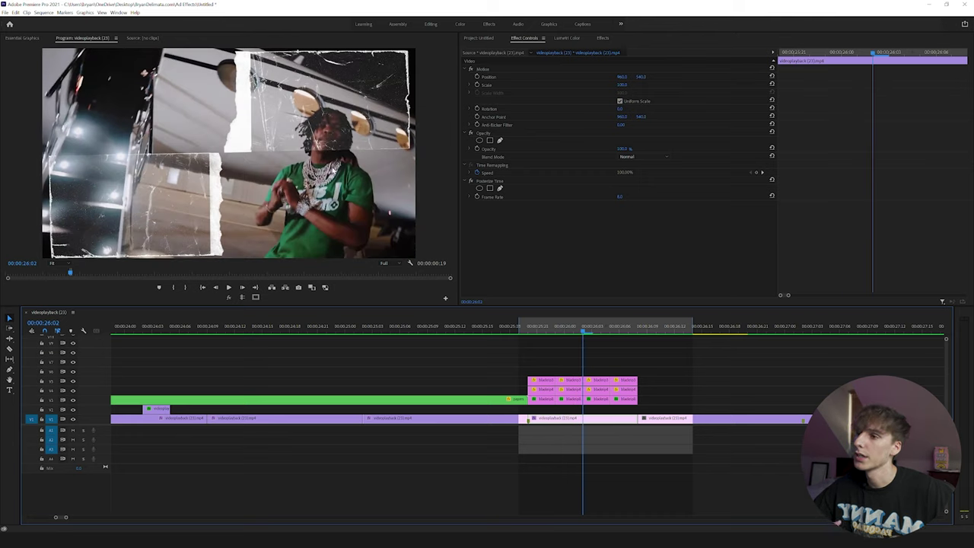
Step: Shift the textures and torn strips up one track and duplicate the four textures on V3 beneath them
left_click_drag(647, 364, 548, 369)
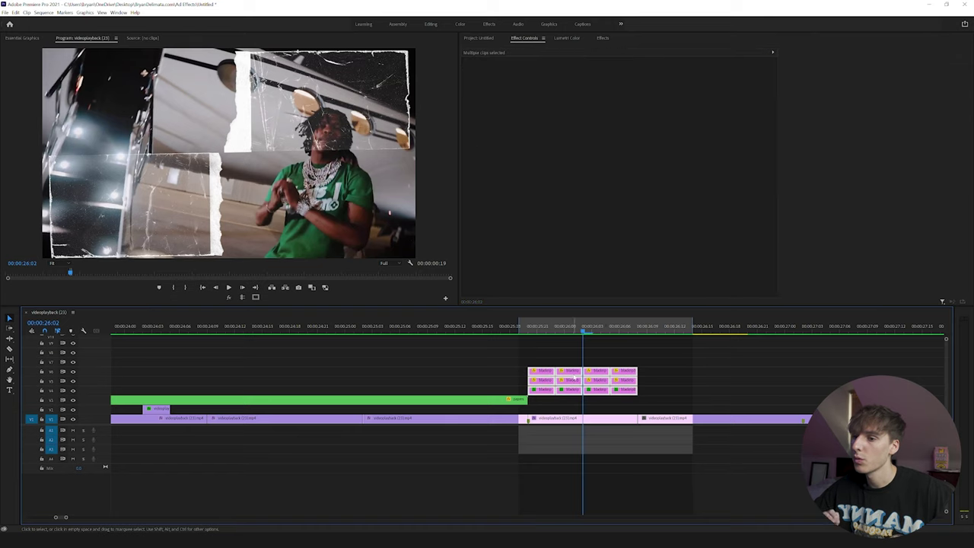
left_click_drag(649, 395, 547, 402)
left_click(547, 402)
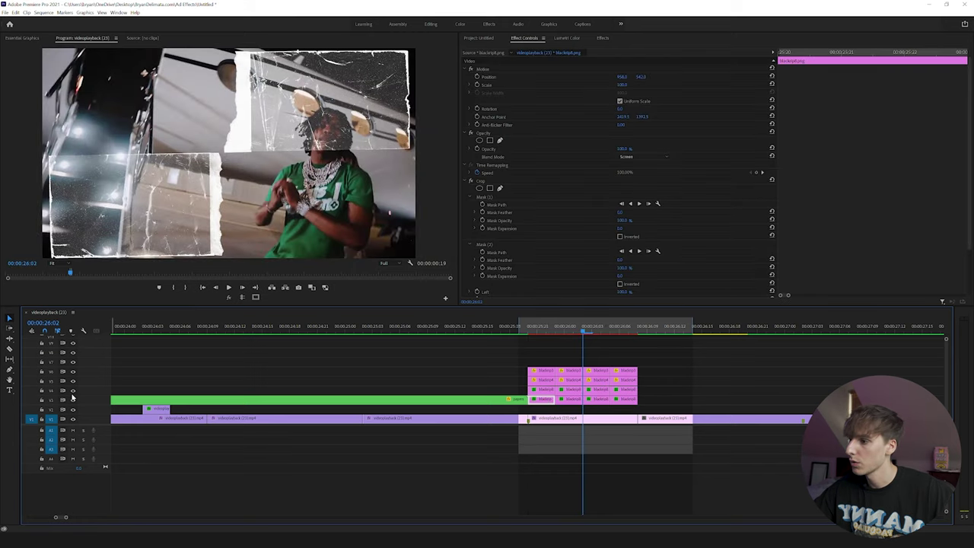
Step: Hide the torn-strip tracks and toggle the upper texture track to compare the doubled paper textures
left_click(73, 391)
left_click(73, 372)
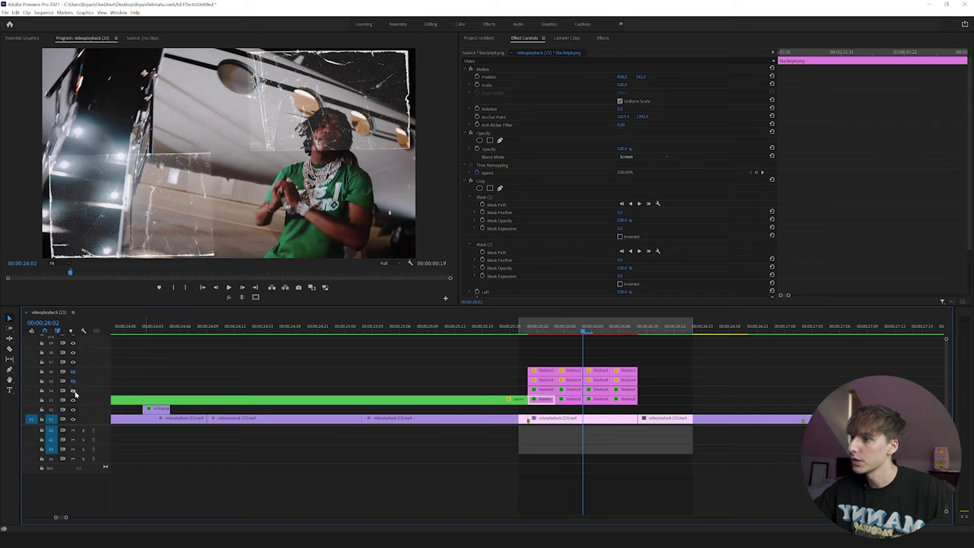
left_click(74, 391)
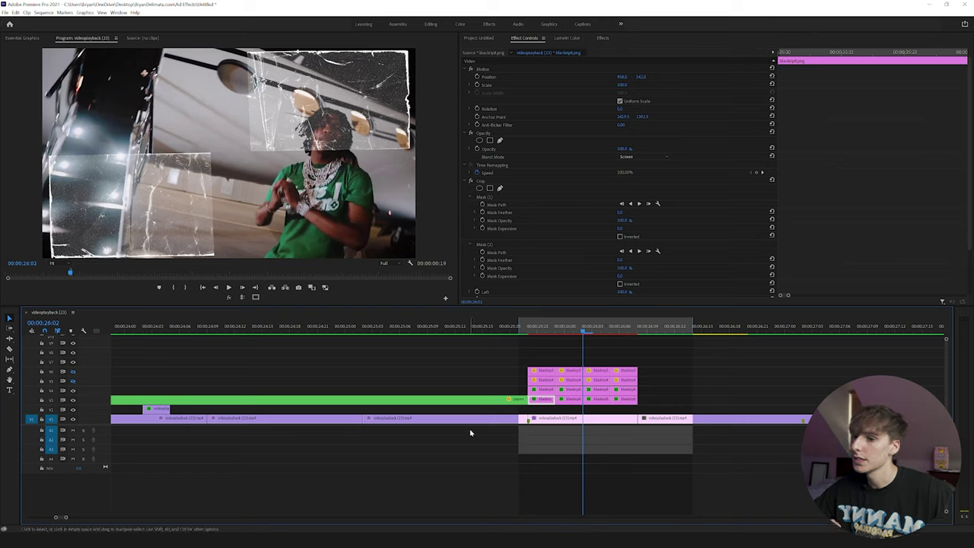
Step: Move the texture and strip stack up to V4–V7 and raise the video section beneath it to V2
left_click_drag(654, 350, 543, 399)
mouse_move(628, 348)
left_mouse_down()
mouse_move(533, 434)
mouse_move(559, 409)
left_mouse_up()
left_click(573, 389)
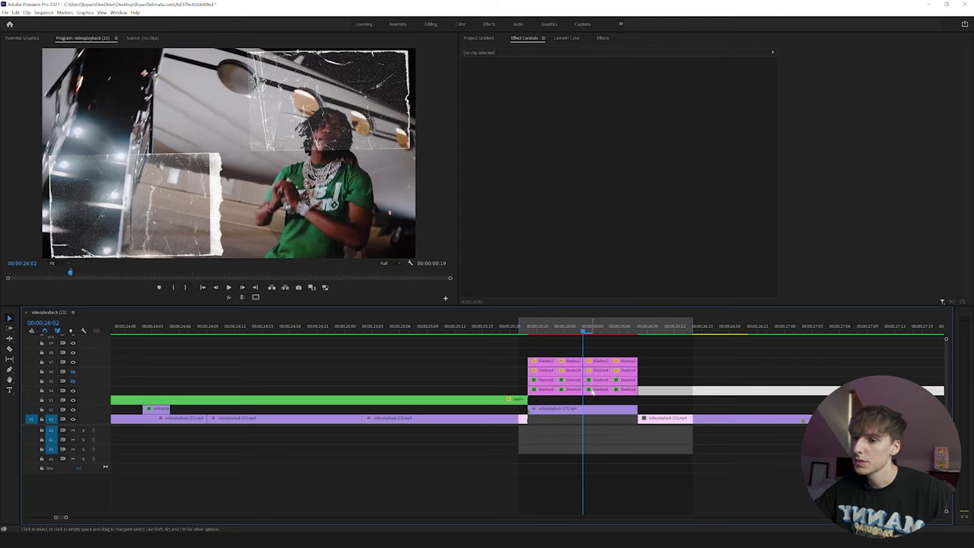
Step: Turn the hidden tracks back on and view the first texture part with its duplicate on V4
left_click(572, 331)
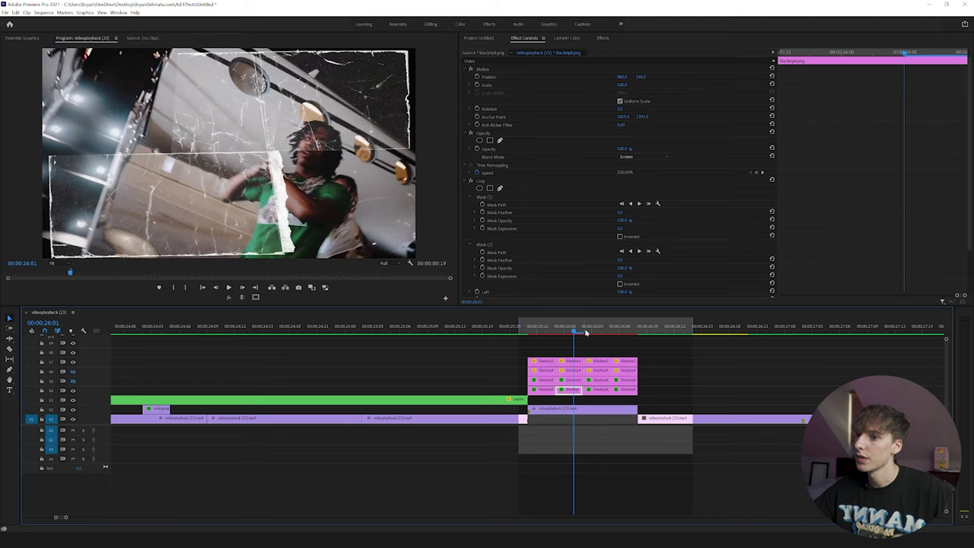
left_click(74, 371)
left_click(539, 332)
left_click(547, 390)
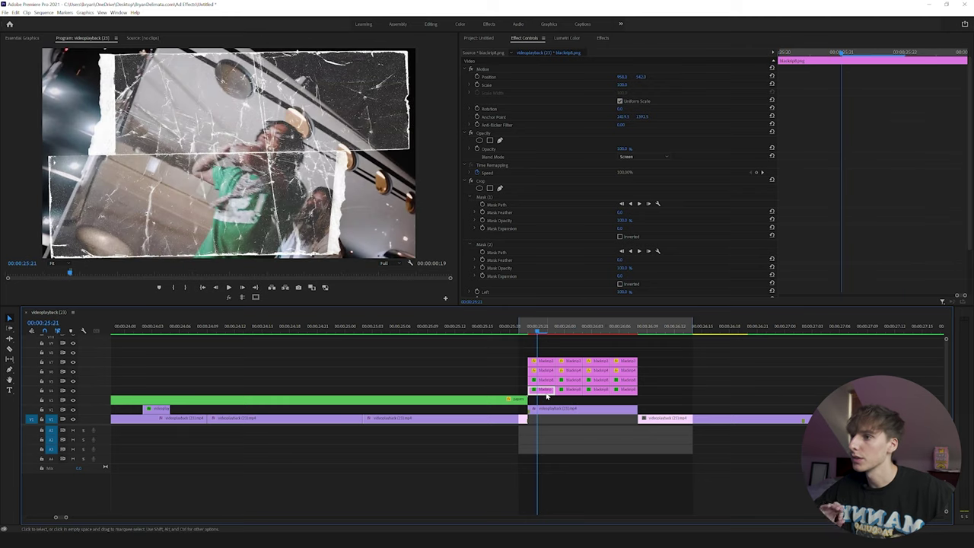
Step: Apply the Track Matte Key effect to the video section on V2
left_click(552, 409)
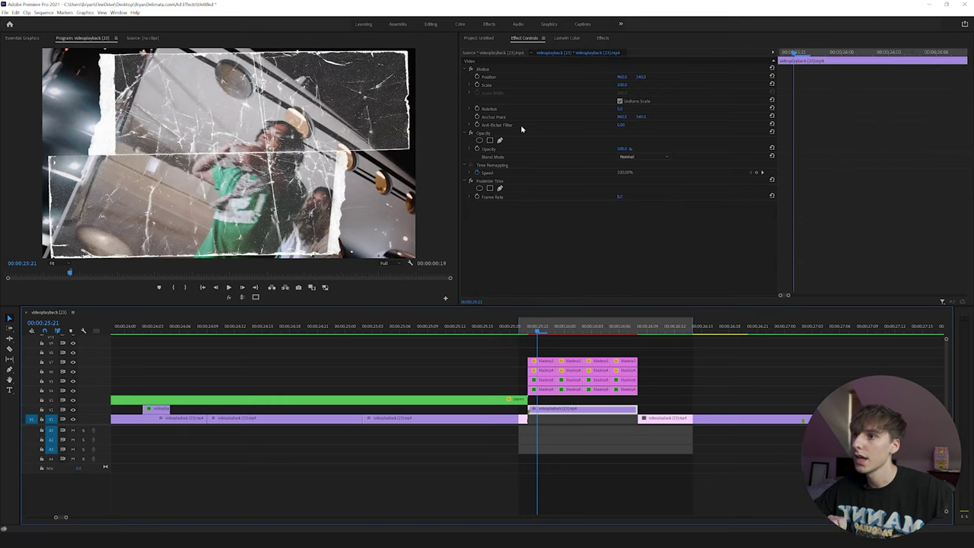
left_click(603, 39)
left_click_drag(512, 140, 571, 409)
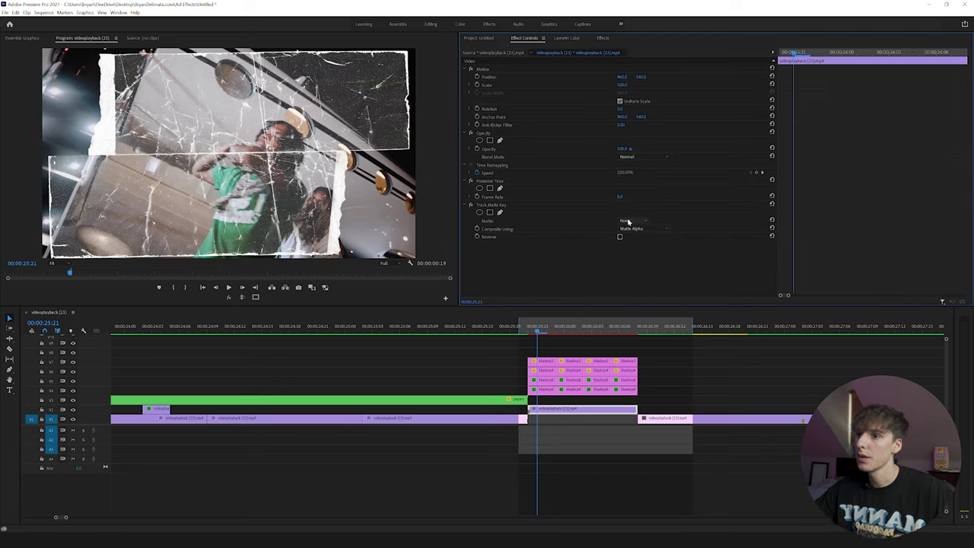
Step: Toggle V4's visibility to check that the duplicated textures are on the track intended as the matte
left_click(539, 389)
left_click(512, 393)
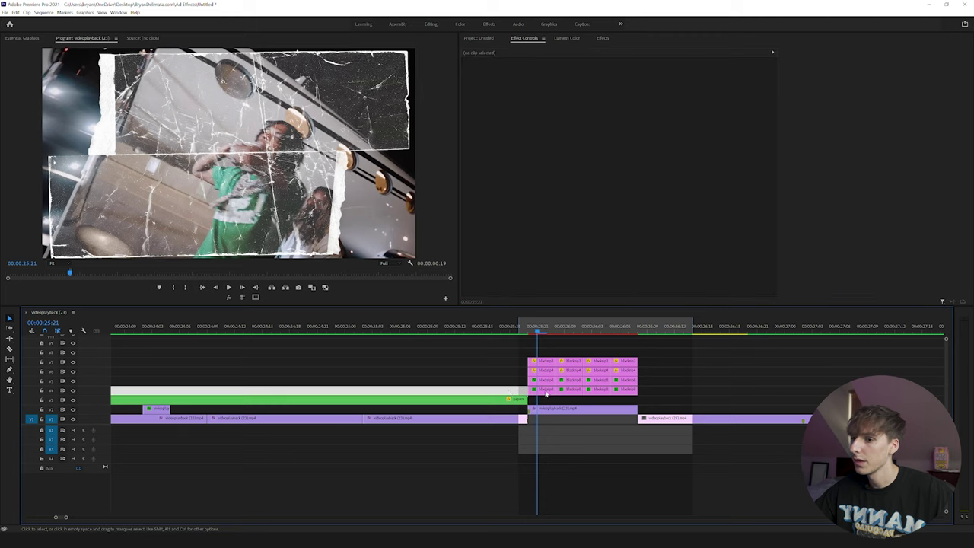
left_click(539, 391)
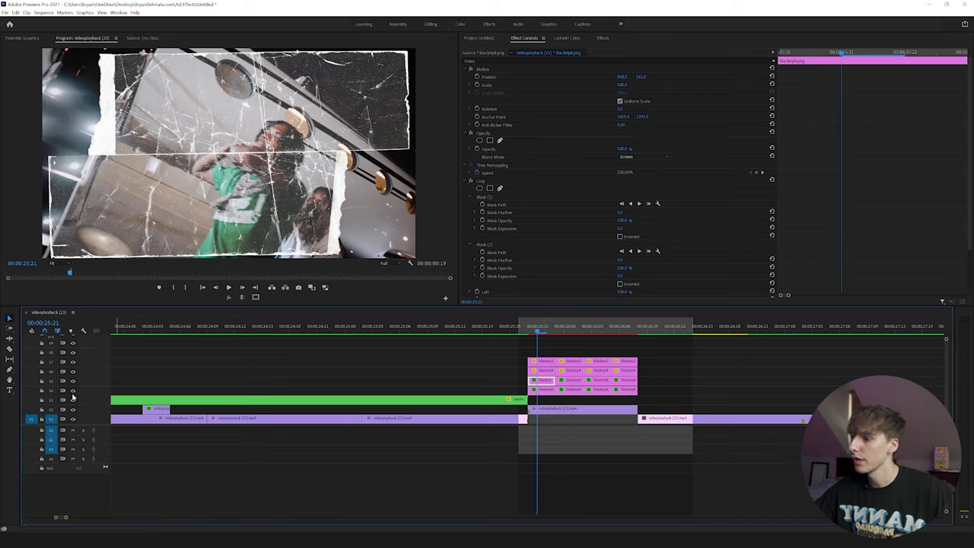
left_click(73, 391)
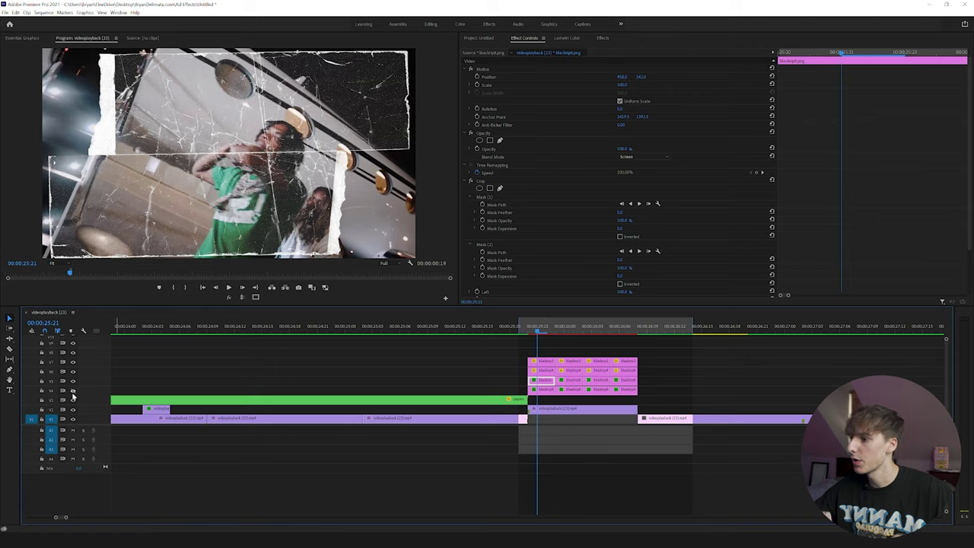
left_click(131, 393)
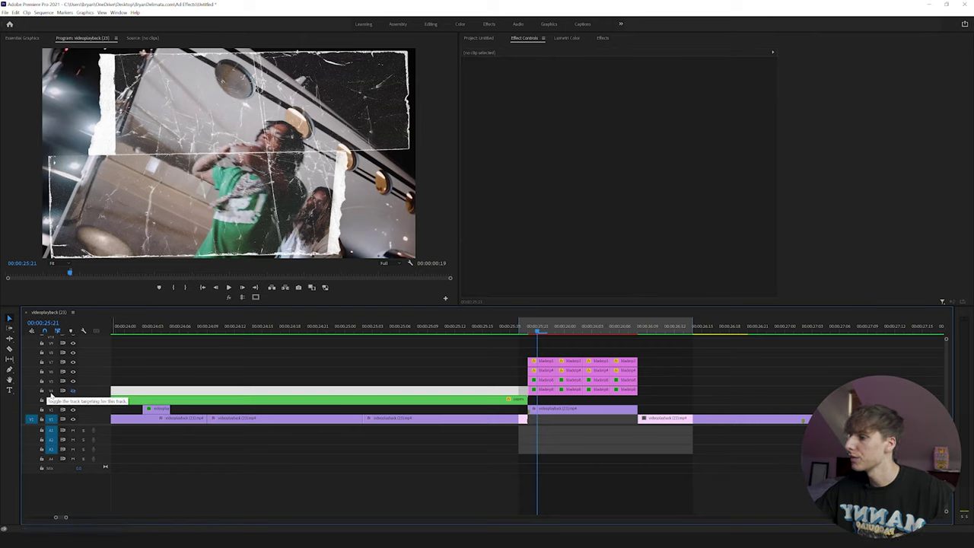
left_click(73, 390)
Step: Set the V2 clip's Track Matte Key Matte to Video 4 and check it across the texture parts
left_click(557, 411)
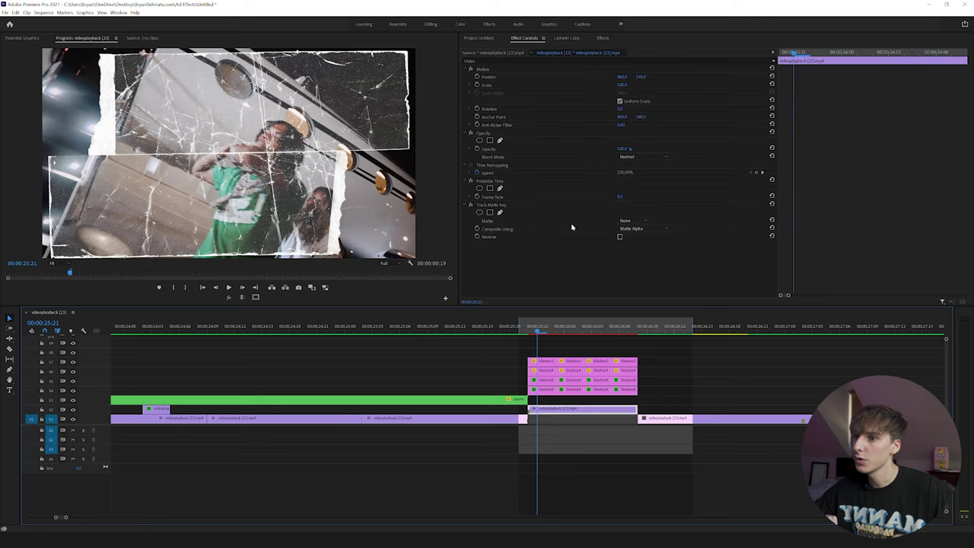
left_click(626, 221)
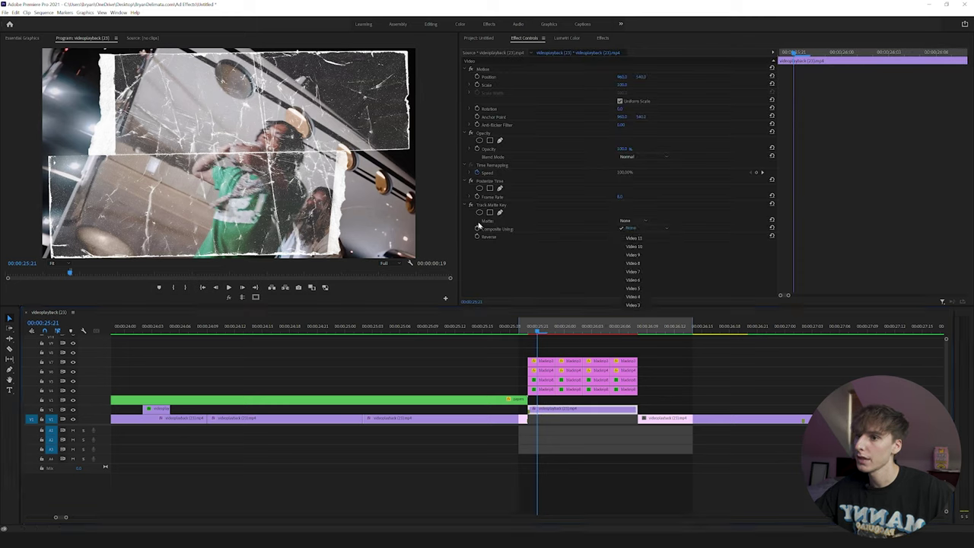
left_click(634, 297)
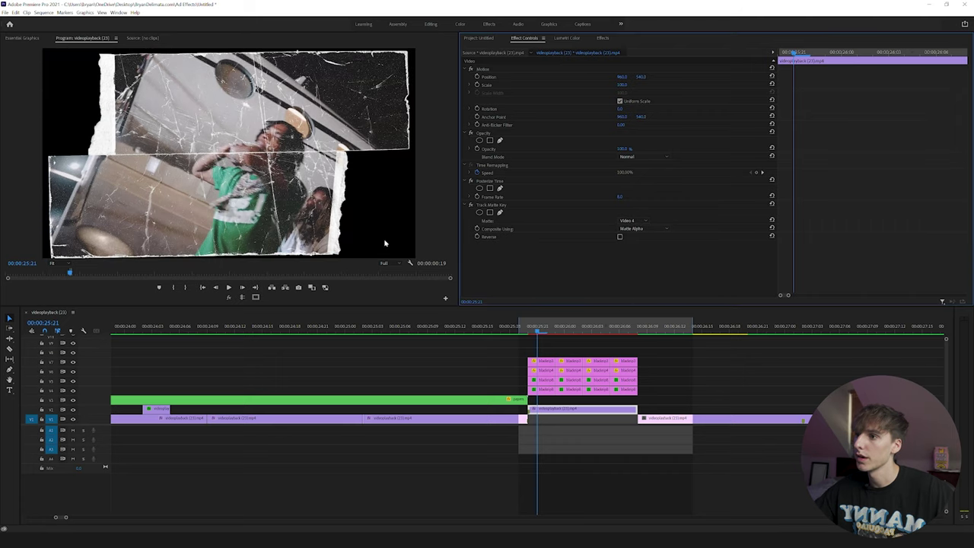
left_click_drag(545, 333, 574, 343)
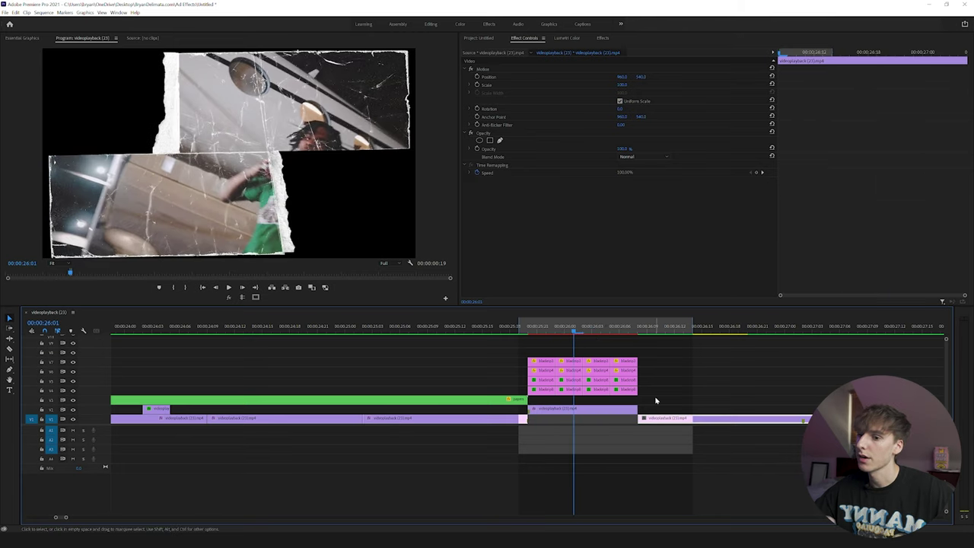
Step: Slide the next video clip on V1 beneath the matted section and move the following footage back to close the gap
left_click_drag(669, 421, 567, 428)
left_click_drag(573, 329, 677, 341)
left_click_drag(858, 418, 745, 423)
Step: Render and play back the paper-section transition to review the next clip showing behind the torn strips
left_click_drag(640, 329, 499, 330)
key("space")
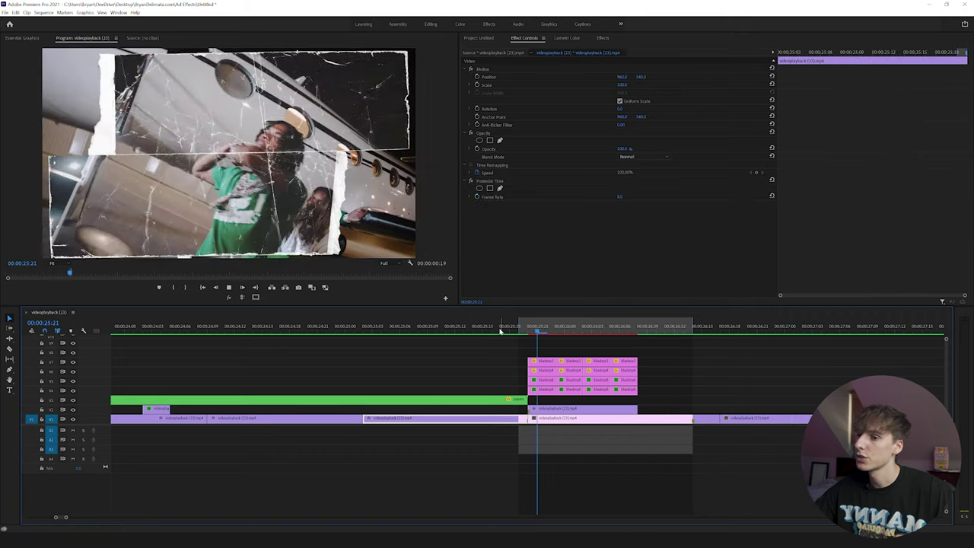
key("Return")
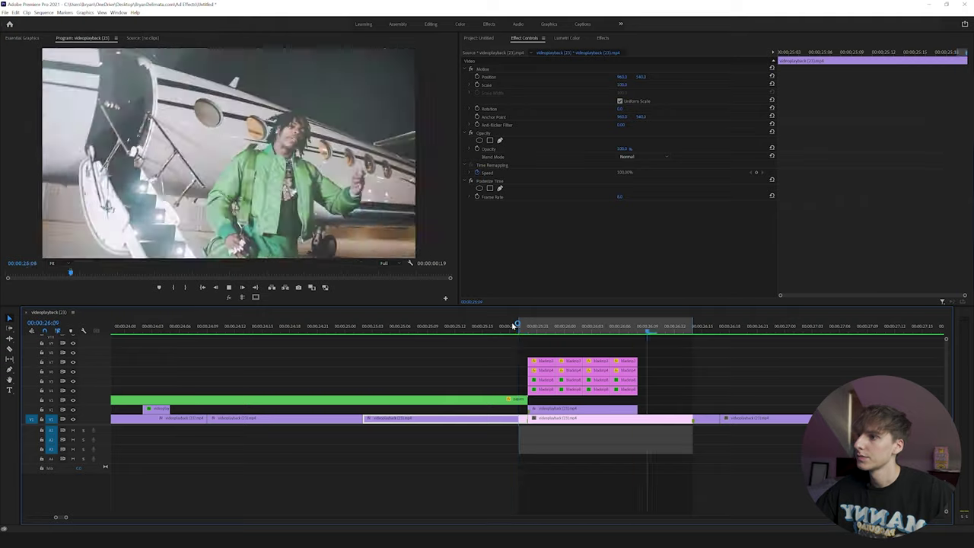
key("space")
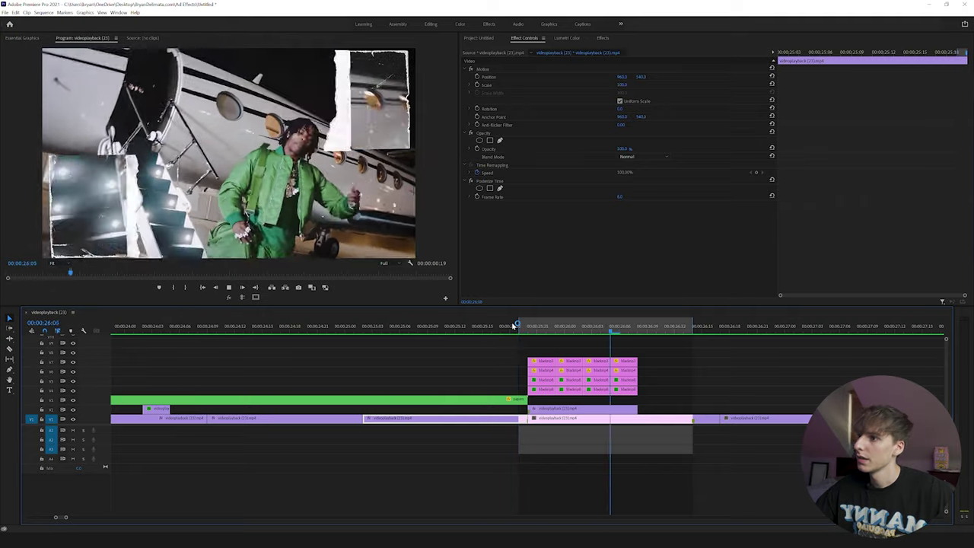
left_click_drag(526, 330, 565, 331)
Step: Try to duplicate the texture and strip stack over the next cut, and undo the copy
left_click_drag(638, 347, 695, 384)
left_click(694, 331)
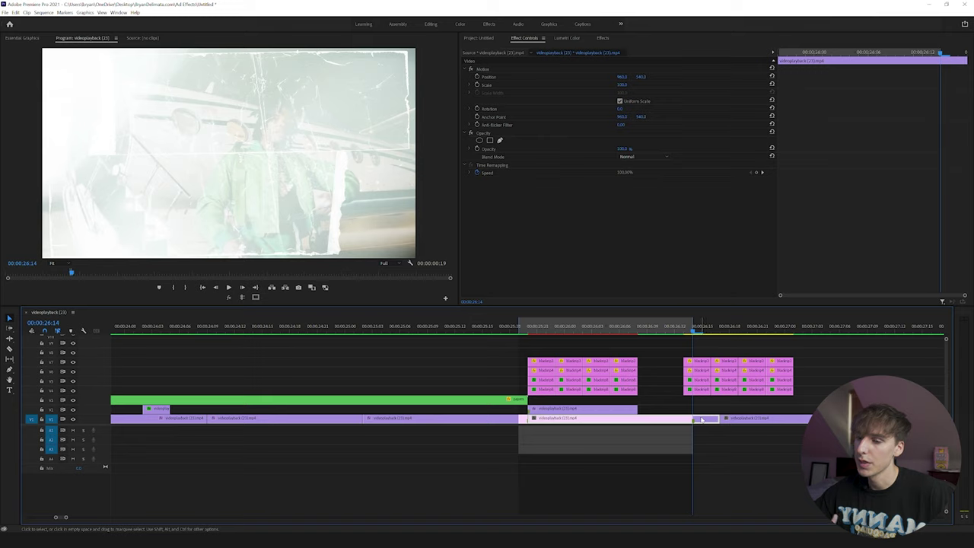
key("ctrl+z")
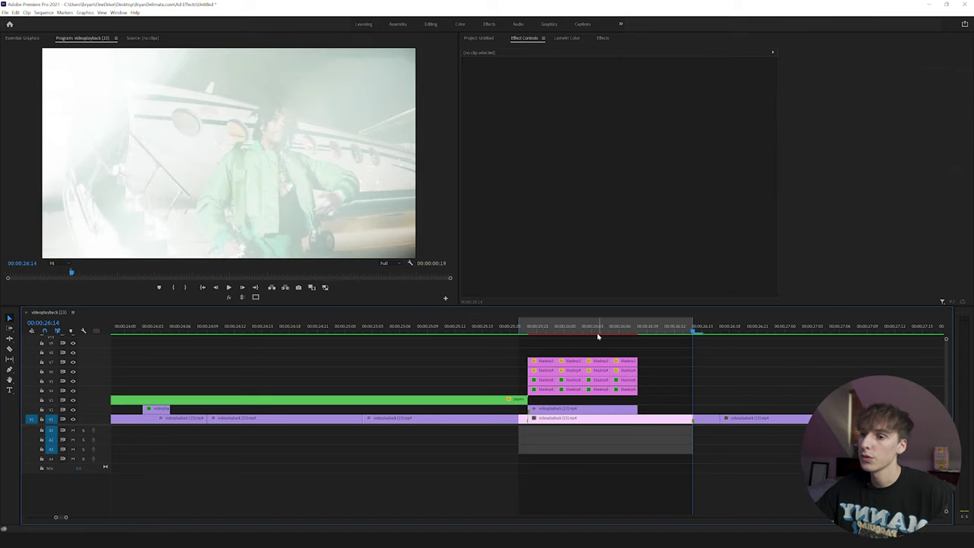
left_click_drag(598, 337, 537, 334)
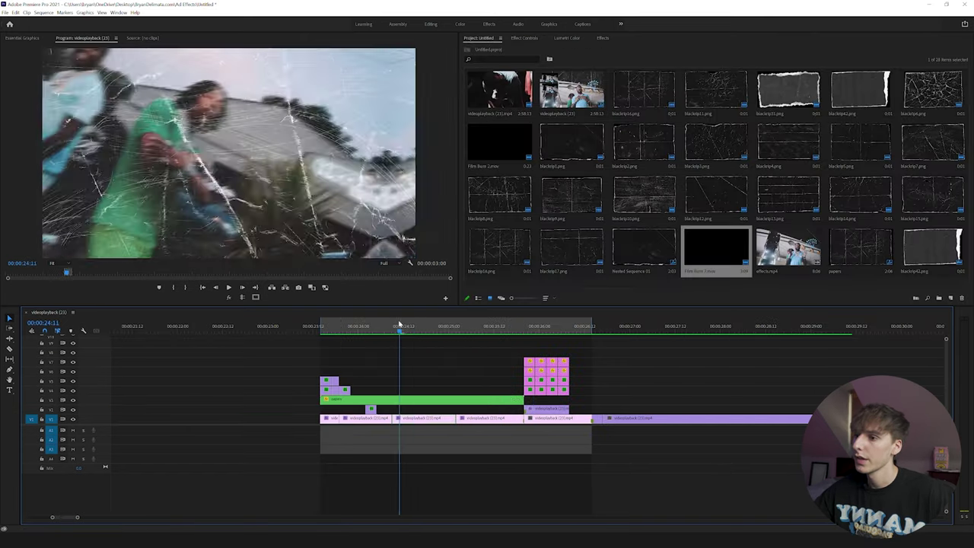
Step: Place the Film Burn 7.mov overlay on V8 above the whole layer stack, starting at the beginning of the edited section at 00:00:23:14
left_click_drag(399, 329, 738, 360)
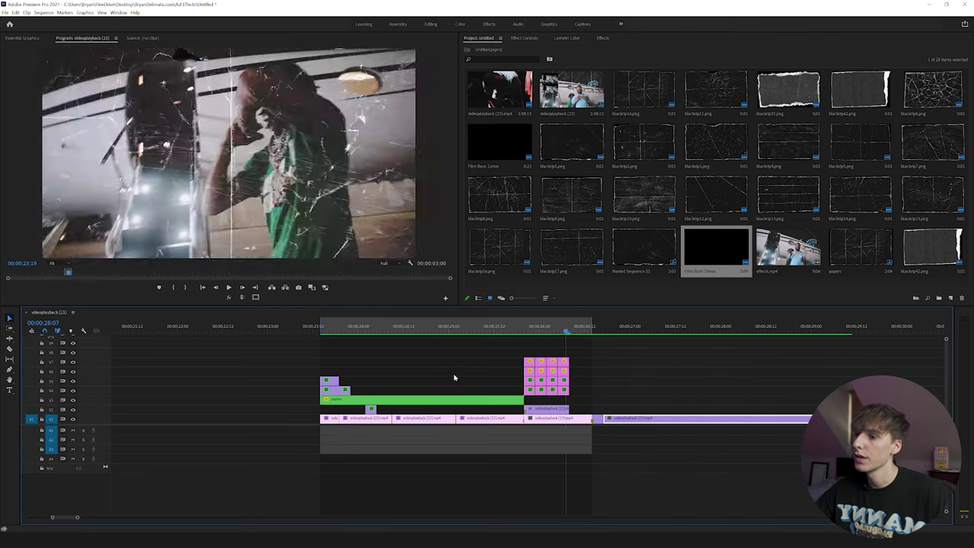
key("Home")
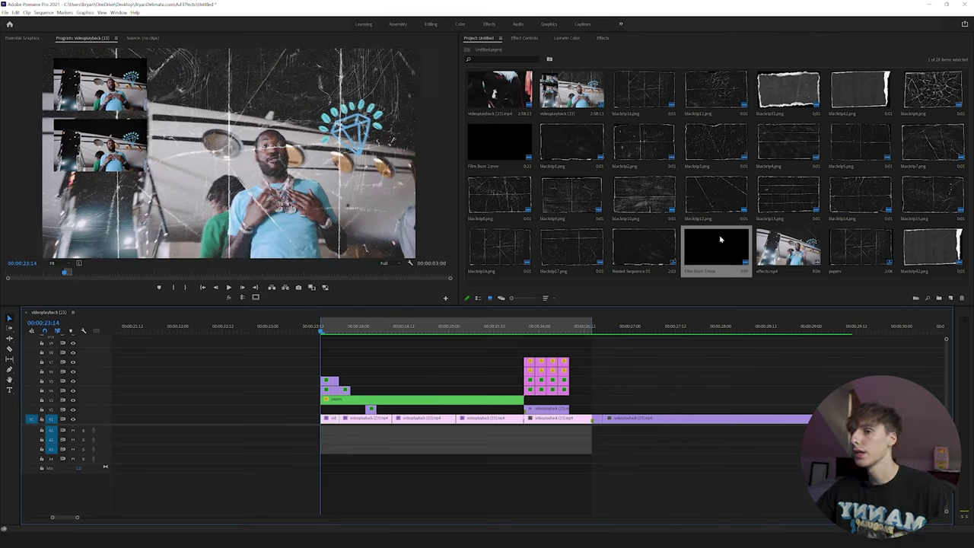
mouse_move(719, 246)
left_mouse_down()
mouse_move(327, 339)
mouse_move(335, 351)
left_mouse_up()
Step: Set the film burn clip's blend mode to Screen and its opacity to 75%
left_click(517, 38)
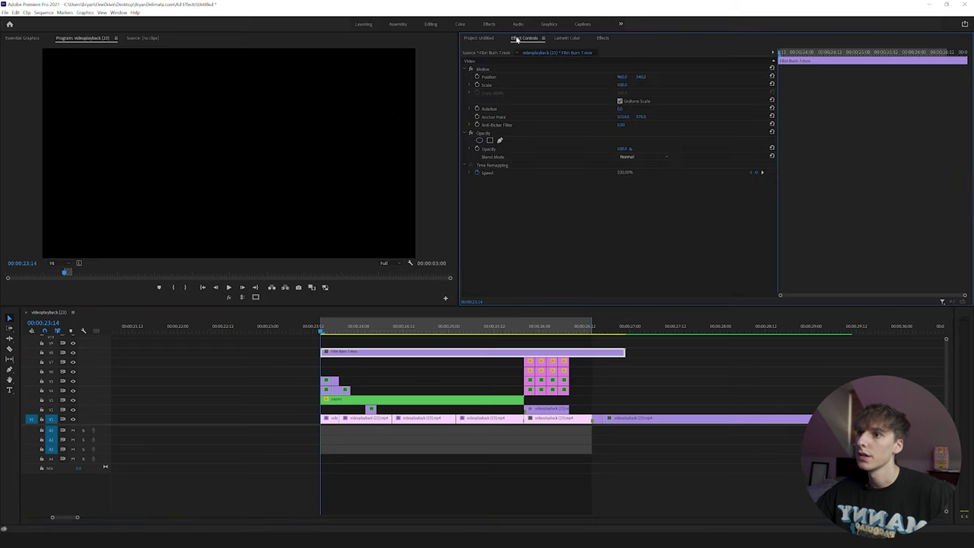
left_click(622, 156)
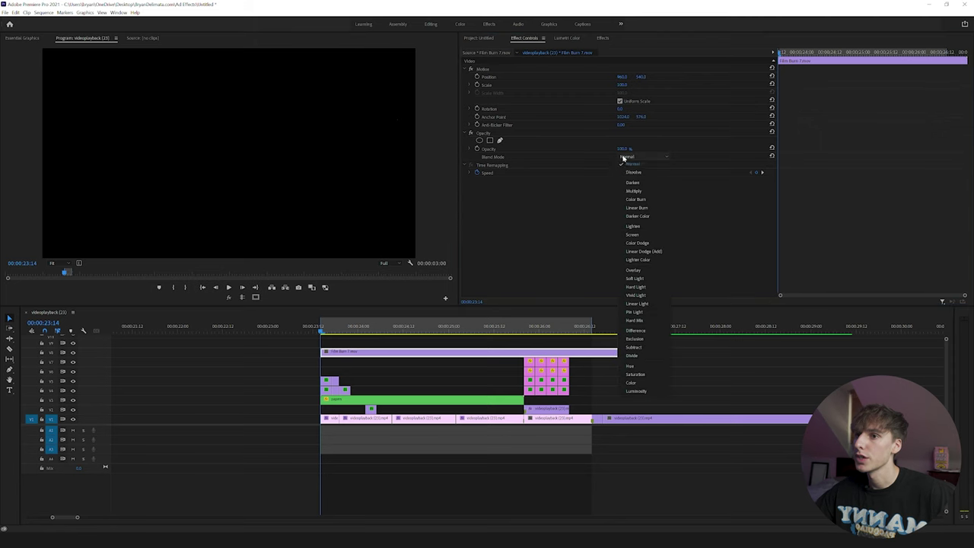
left_click(633, 236)
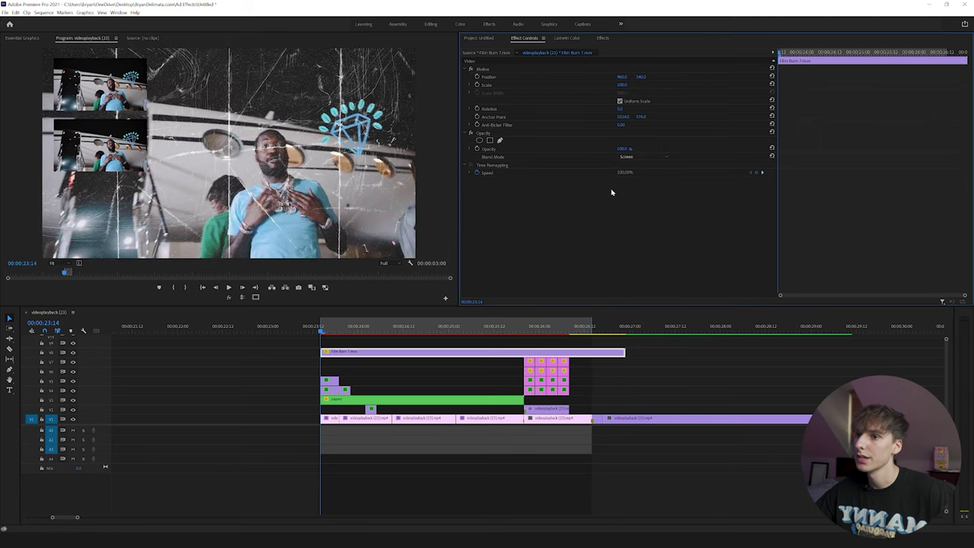
left_click(627, 148)
type("75")
key("Return")
Step: Render the edited section and play it back to review the film burn overlay across the clips and the paper transition
key("Return")
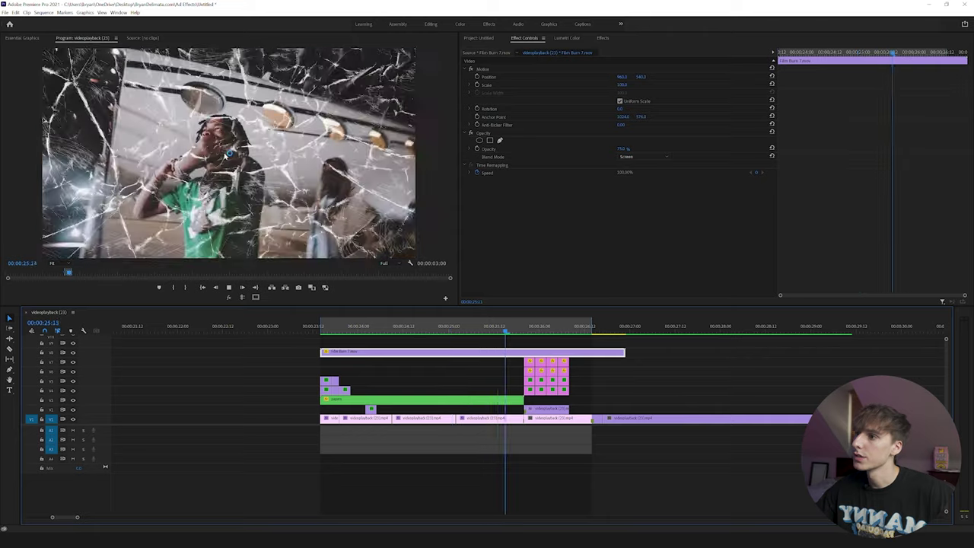
key("space")
key("space")
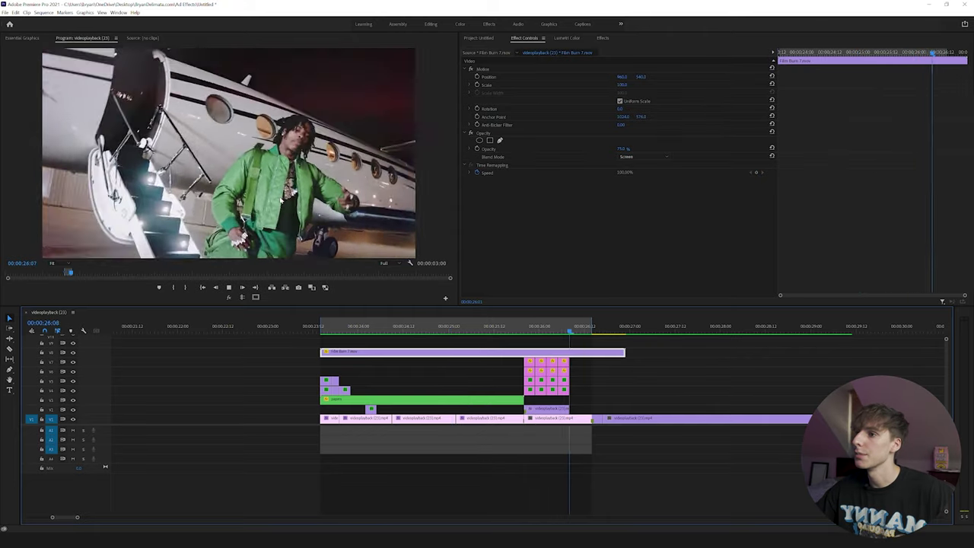